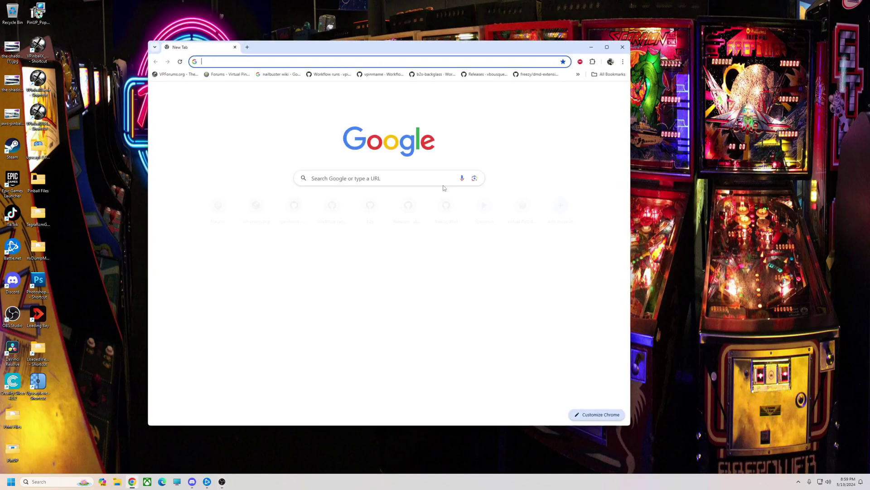
Search Google for "pinball side art blades shadow" and show the image results
{"action": "left_click", "coordinate": [383, 186]}
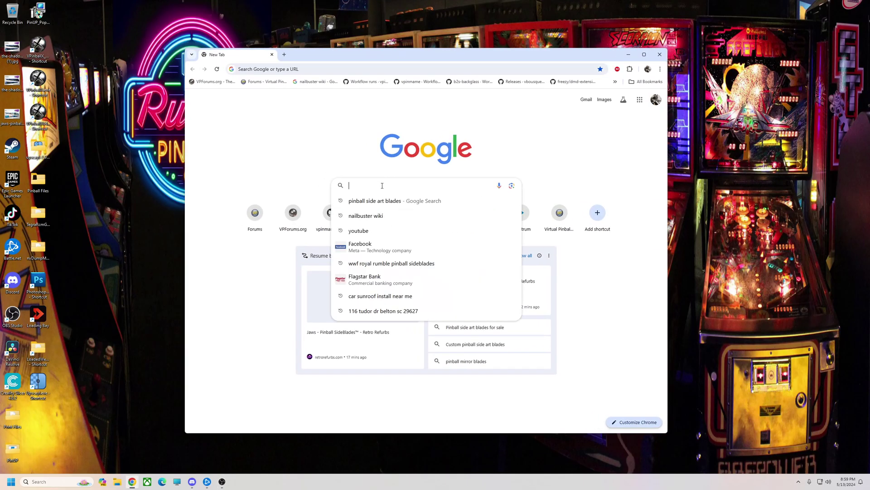
{"action": "left_click", "coordinate": [358, 200]}
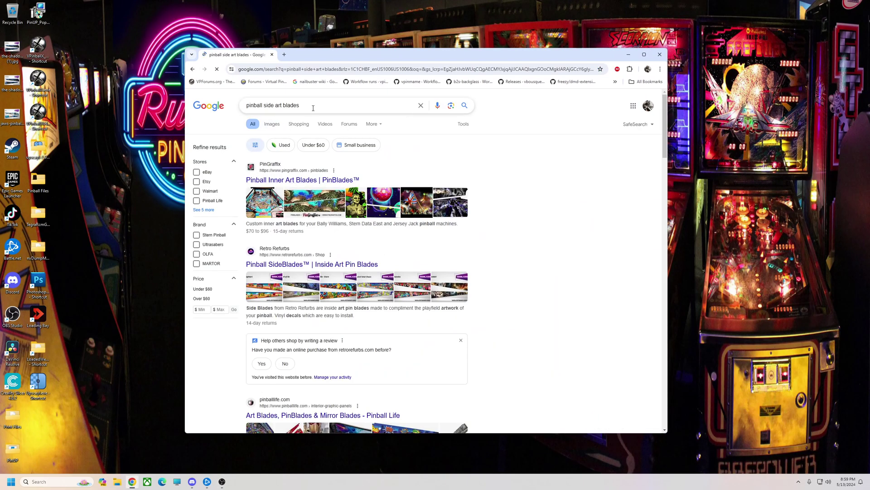
{"action": "left_click", "coordinate": [314, 105]}
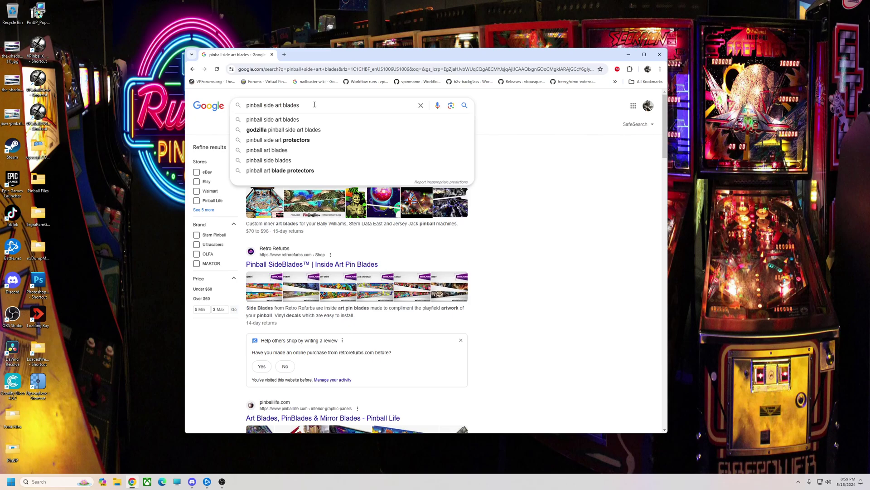
{"action": "type", "text": "shadow"}
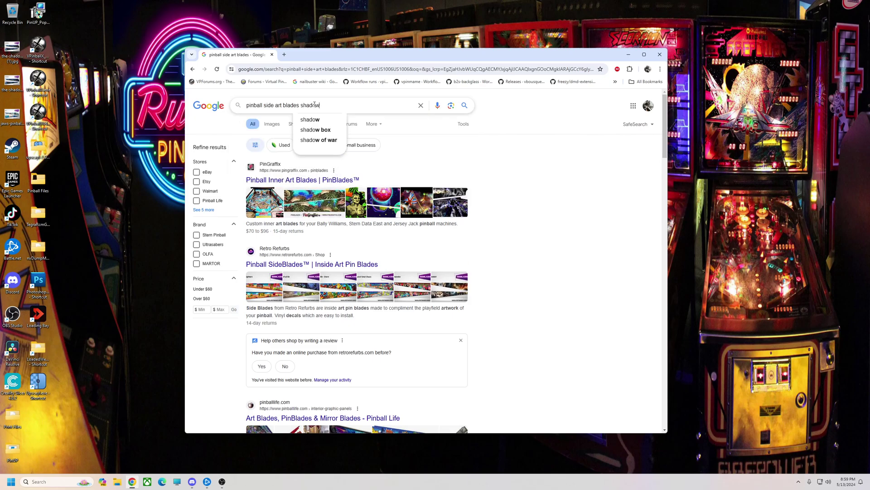
{"action": "key", "text": "Return"}
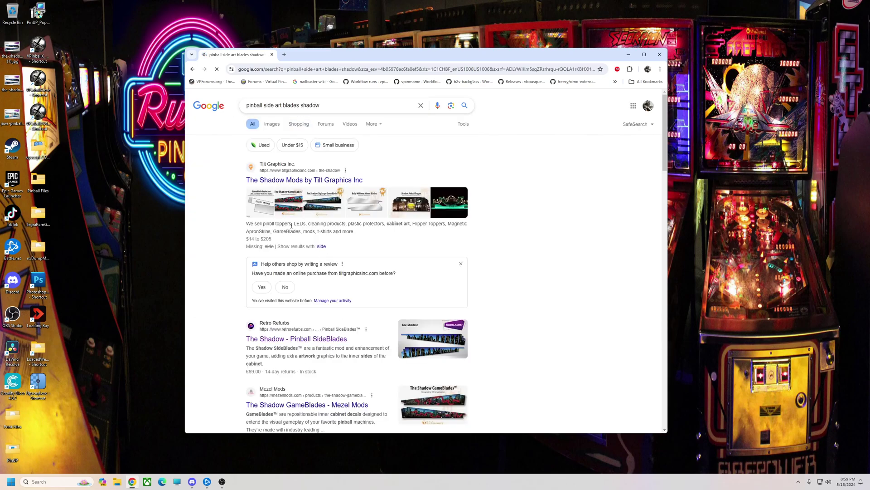
{"action": "left_click", "coordinate": [272, 124]}
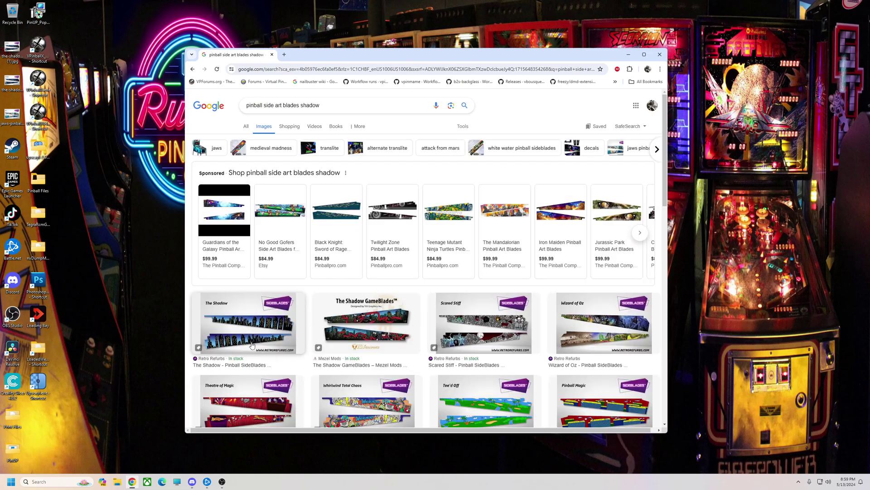
Open the enlarged The Shadow SideBlades picture on the Retro Refurbs product page and close the browser
{"action": "left_click", "coordinate": [251, 345]}
{"action": "left_click", "coordinate": [551, 223]}
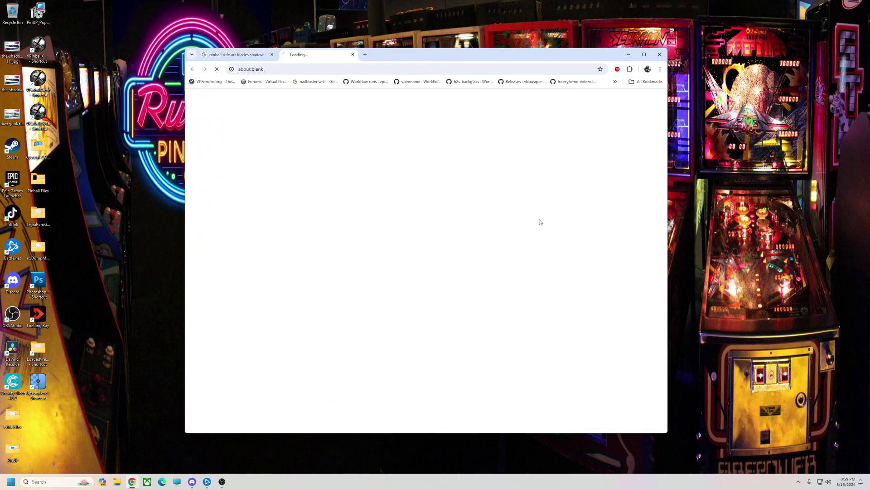
{"action": "left_click", "coordinate": [389, 228]}
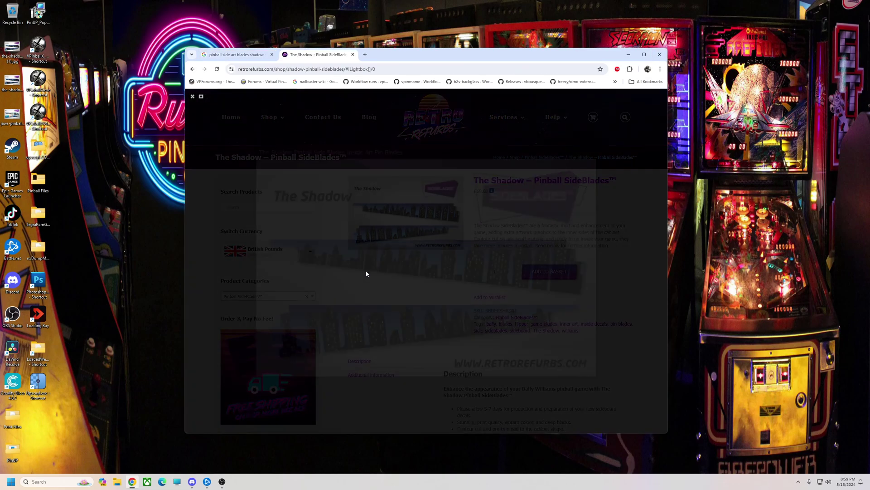
{"action": "right_click", "coordinate": [436, 265]}
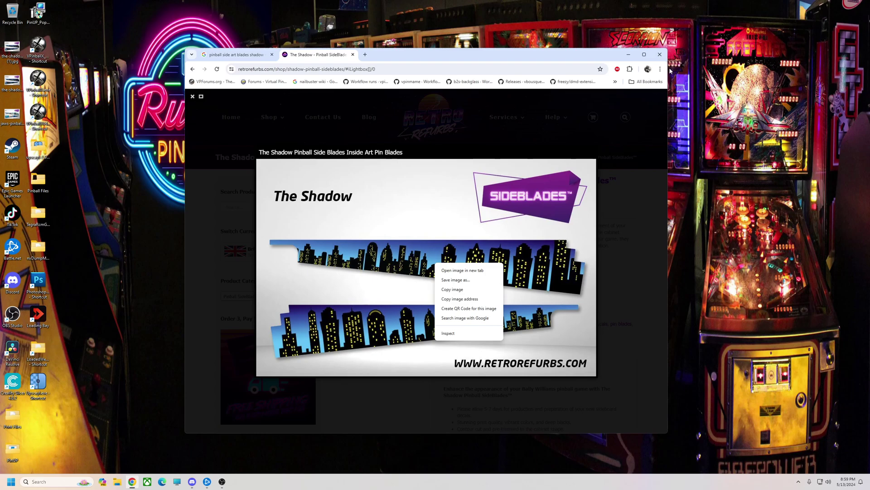
{"action": "left_click", "coordinate": [458, 290]}
{"action": "left_click", "coordinate": [660, 54]}
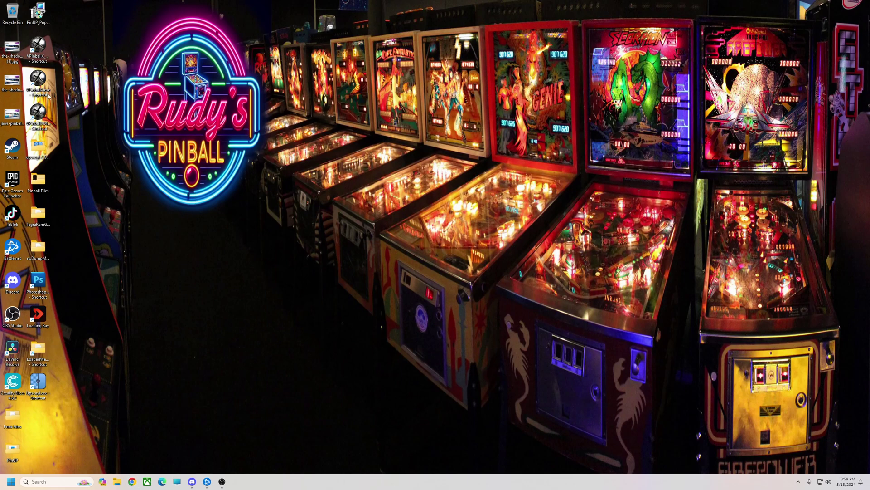
Switch to Photoshop and remove the grey background around The Shadow side blades with the Magic Eraser
{"action": "double_click", "coordinate": [40, 280]}
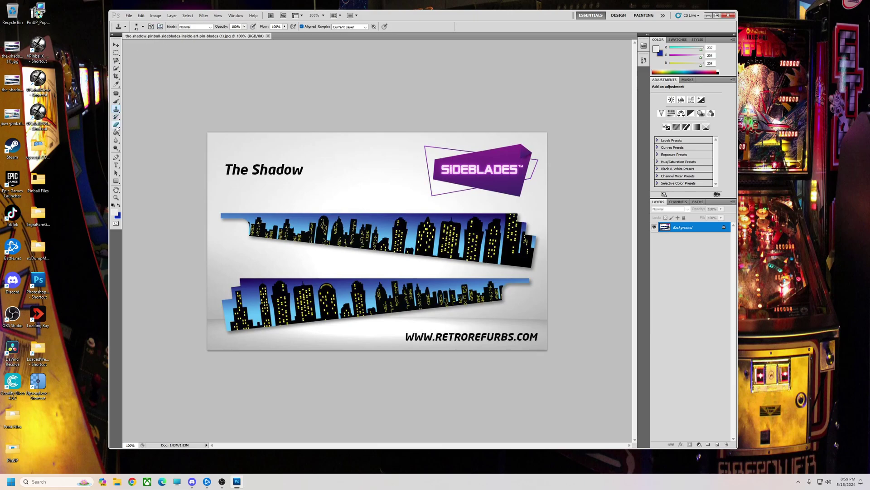
{"action": "left_click_drag", "start_coordinate": [117, 126], "coordinate": [143, 137]}
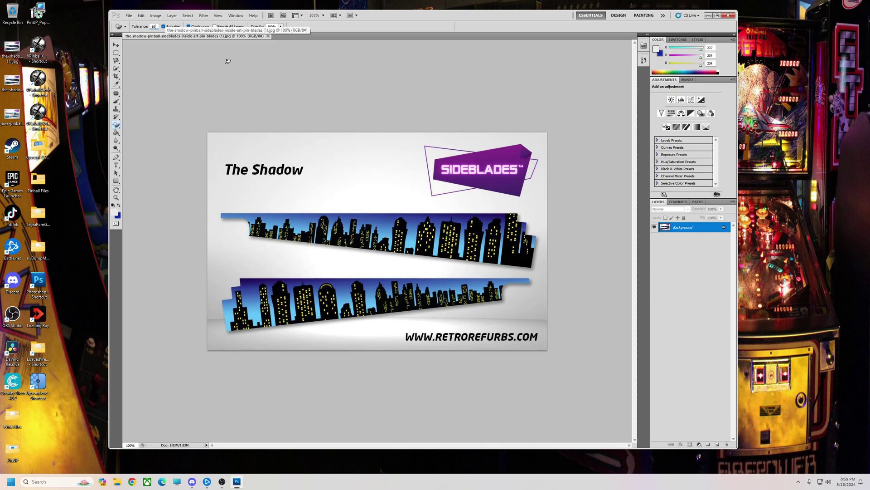
{"action": "left_click", "coordinate": [308, 147]}
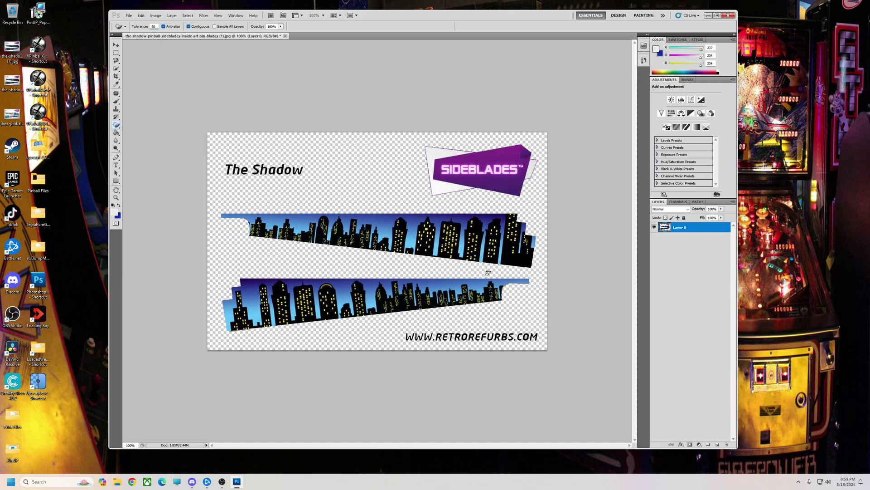
{"action": "left_click", "coordinate": [507, 288]}
Erase the title, the SideBlades logo and the website address with the Eraser, leaving only the two side blades
{"action": "right_click", "coordinate": [116, 125]}
{"action": "left_click", "coordinate": [145, 124]}
{"action": "mouse_move", "coordinate": [341, 172]}
{"action": "left_mouse_down"}
{"action": "mouse_move", "coordinate": [448, 164]}
{"action": "mouse_move", "coordinate": [429, 187]}
{"action": "left_mouse_up"}
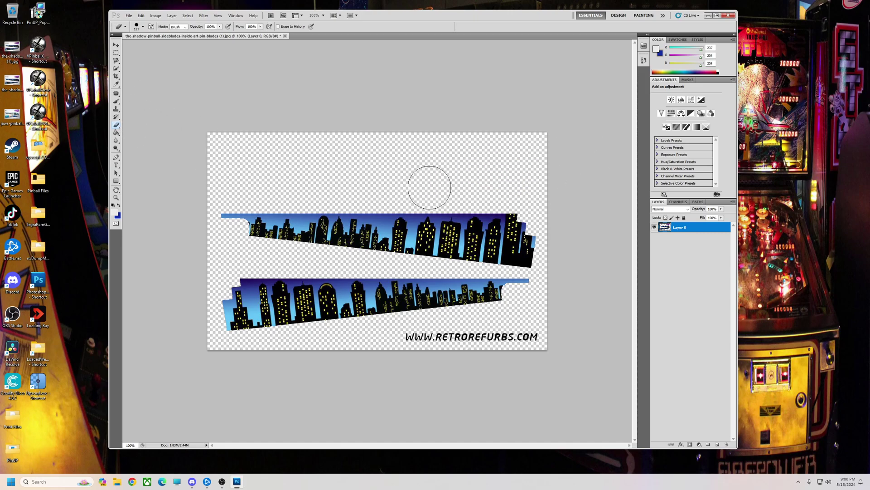
{"action": "left_click_drag", "start_coordinate": [573, 340], "coordinate": [406, 346]}
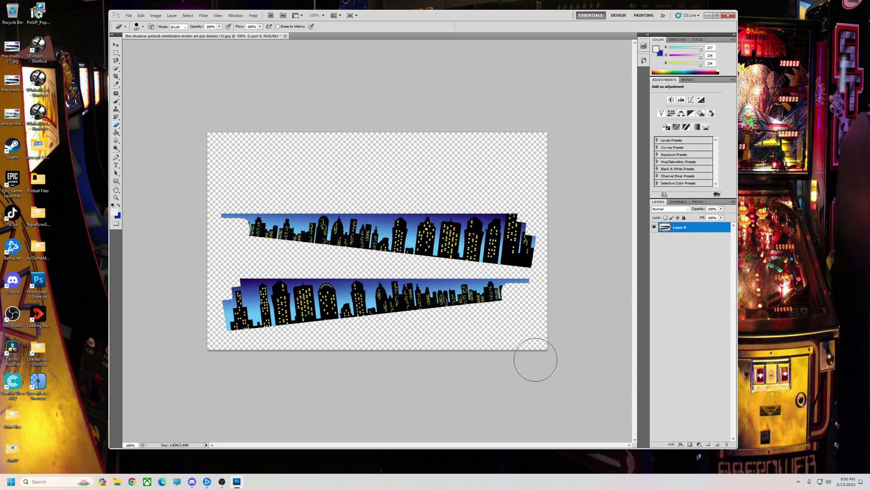
Apply a Stroke effect to the side blades layer and reduce the Eraser's brush size
{"action": "double_click", "coordinate": [665, 228]}
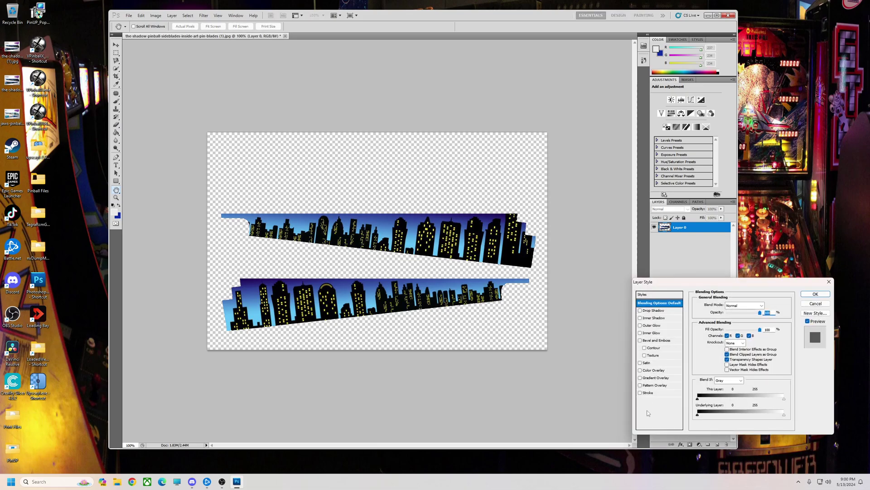
{"action": "left_click", "coordinate": [640, 393]}
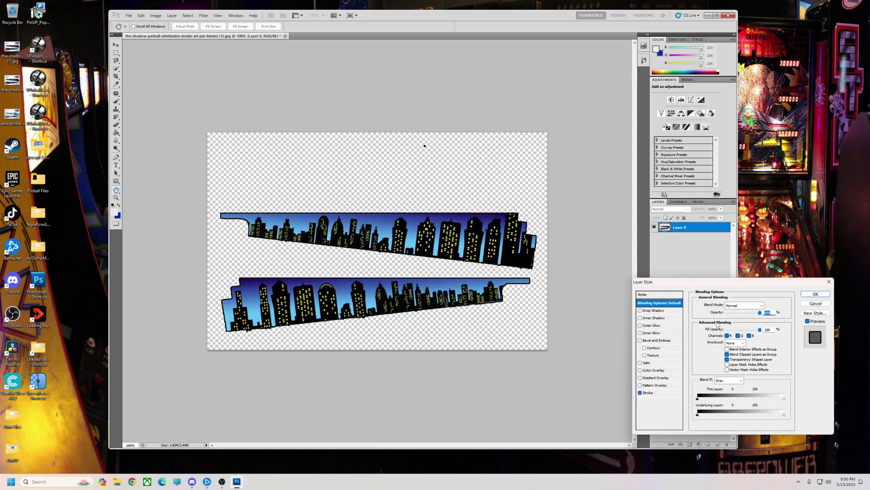
{"action": "left_click", "coordinate": [816, 293]}
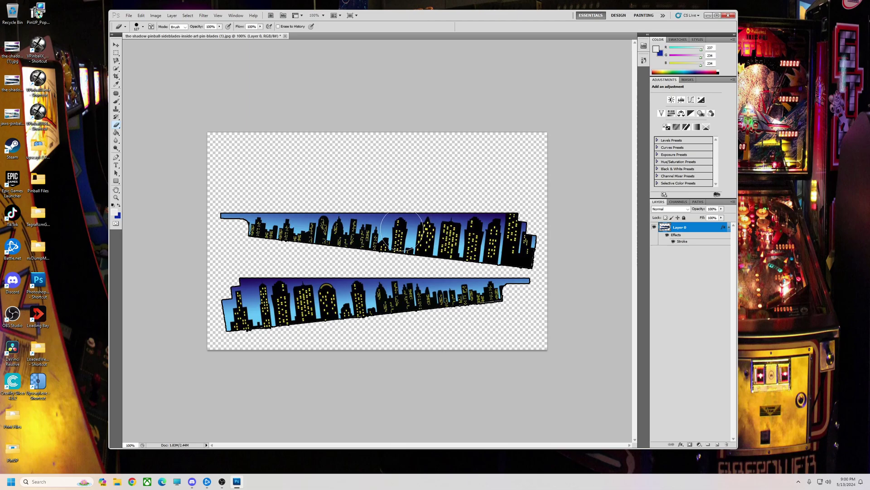
{"action": "right_click", "coordinate": [474, 331]}
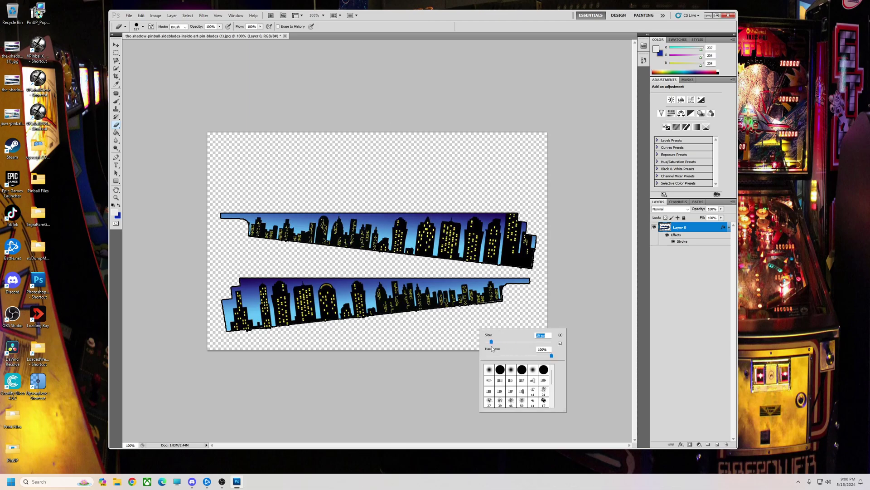
{"action": "key", "text": "Return"}
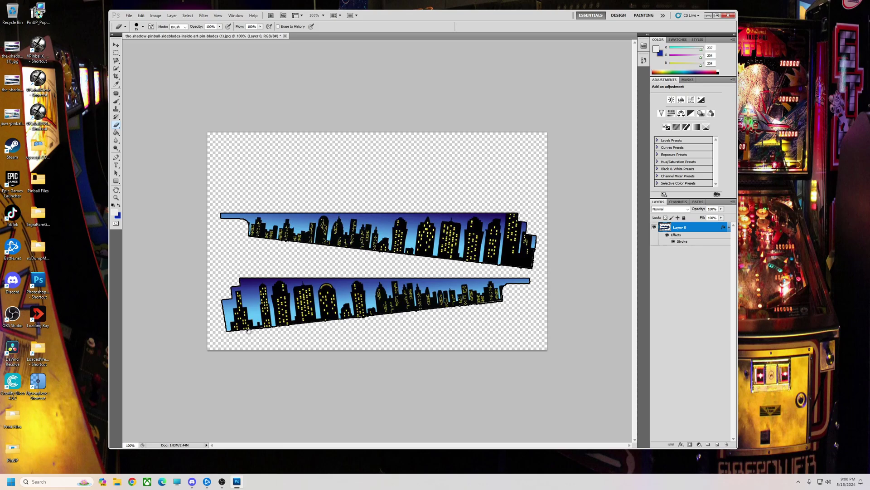
Turn off the Stroke effect on the side blades layer
{"action": "double_click", "coordinate": [664, 229]}
{"action": "left_click", "coordinate": [640, 393]}
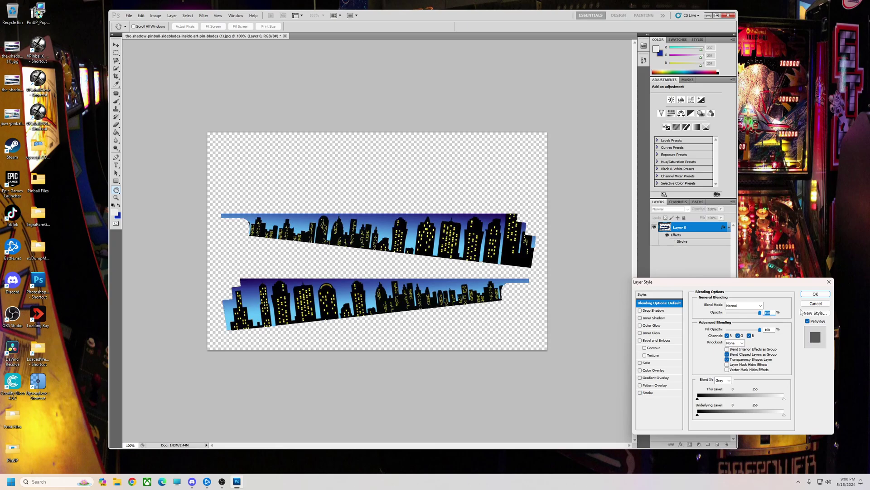
{"action": "left_click", "coordinate": [823, 297]}
Fill the stepped left end of the lower blade with cloned sky using a soft Clone Stamp brush
{"action": "left_click", "coordinate": [116, 197]}
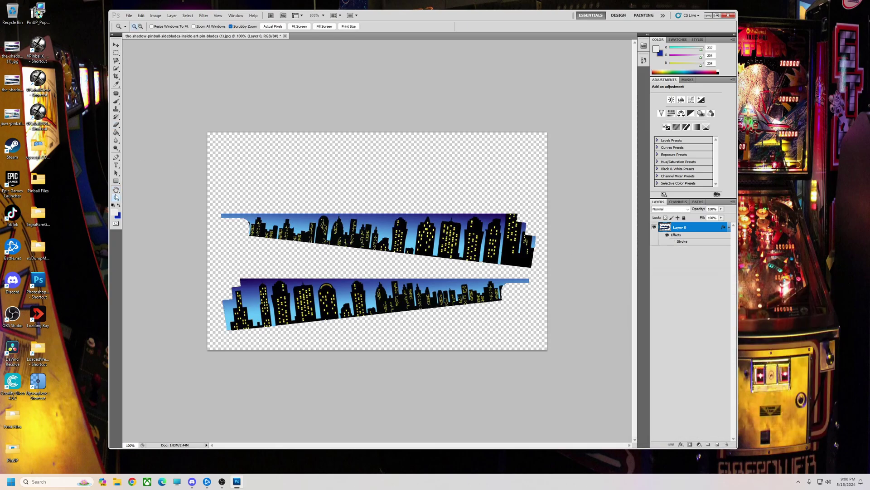
{"action": "left_click", "coordinate": [299, 253]}
{"action": "left_click", "coordinate": [188, 336]}
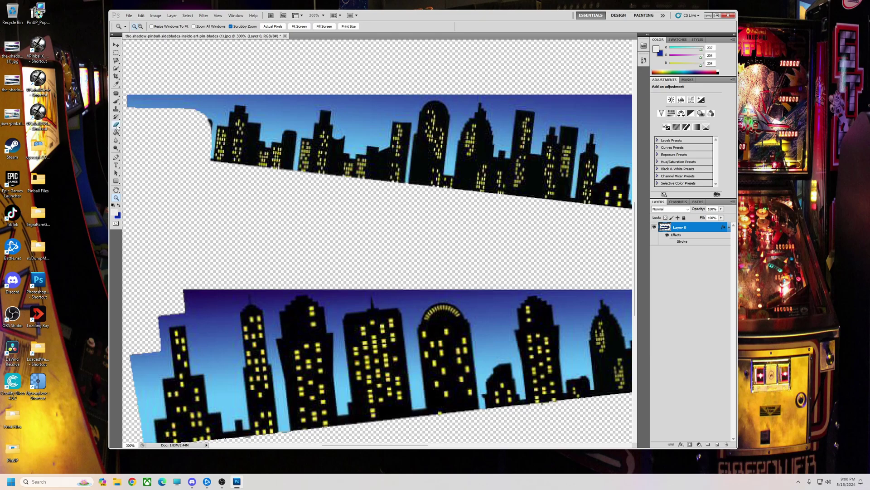
{"action": "left_click_drag", "start_coordinate": [117, 109], "coordinate": [145, 114]}
{"action": "right_click", "coordinate": [224, 297]}
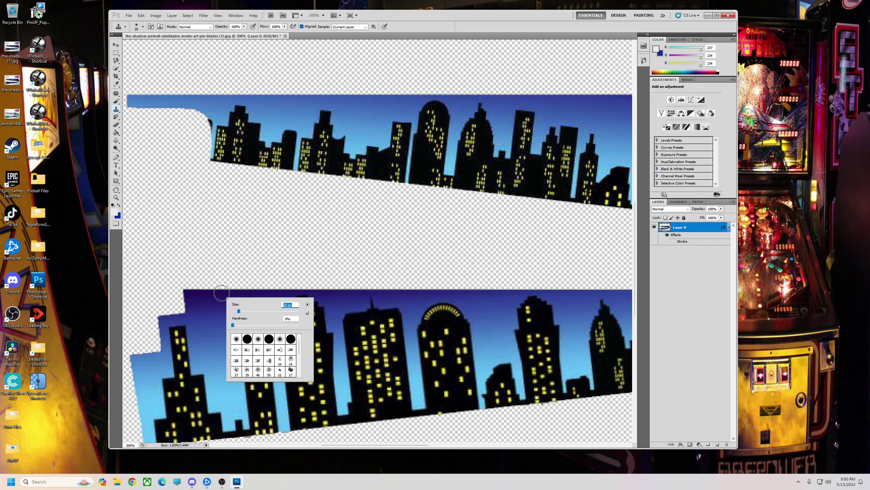
{"action": "key", "text": "Return"}
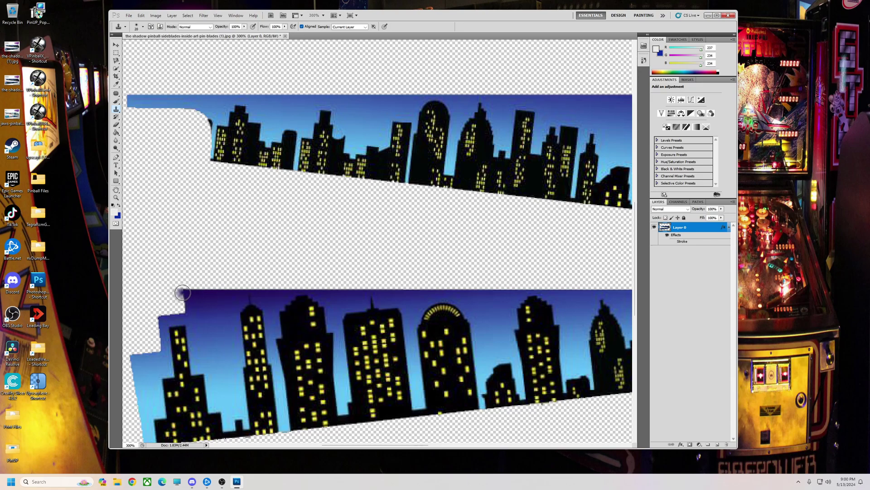
{"action": "mouse_move", "coordinate": [183, 293]}
{"action": "left_mouse_down"}
{"action": "mouse_move", "coordinate": [154, 292]}
{"action": "mouse_move", "coordinate": [182, 309]}
{"action": "mouse_move", "coordinate": [162, 315]}
{"action": "mouse_move", "coordinate": [145, 294]}
{"action": "mouse_move", "coordinate": [132, 295]}
{"action": "mouse_move", "coordinate": [211, 293]}
{"action": "mouse_move", "coordinate": [136, 291]}
{"action": "mouse_move", "coordinate": [132, 319]}
{"action": "mouse_move", "coordinate": [150, 315]}
{"action": "mouse_move", "coordinate": [138, 301]}
{"action": "mouse_move", "coordinate": [144, 323]}
{"action": "mouse_move", "coordinate": [156, 315]}
{"action": "left_mouse_up"}
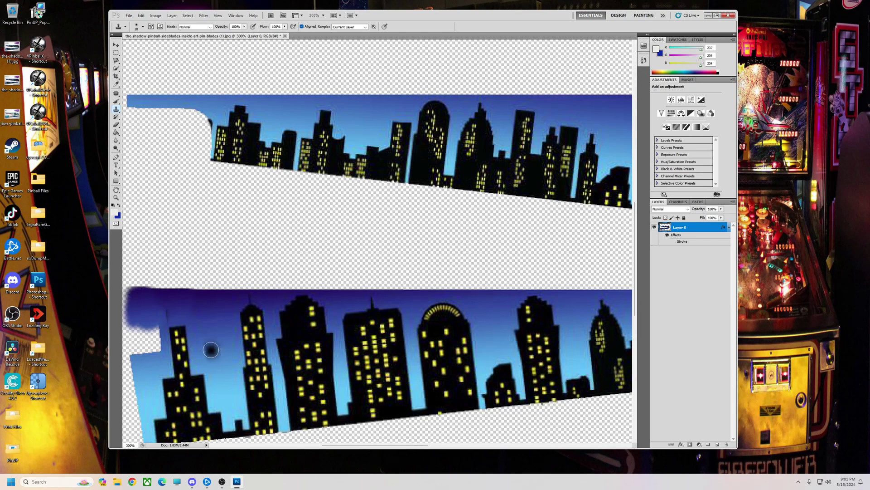
{"action": "mouse_move", "coordinate": [177, 333]}
{"action": "left_mouse_down"}
{"action": "mouse_move", "coordinate": [152, 325]}
{"action": "mouse_move", "coordinate": [155, 352]}
{"action": "mouse_move", "coordinate": [154, 337]}
{"action": "mouse_move", "coordinate": [143, 353]}
{"action": "mouse_move", "coordinate": [135, 335]}
{"action": "mouse_move", "coordinate": [137, 355]}
{"action": "mouse_move", "coordinate": [131, 296]}
{"action": "left_mouse_up"}
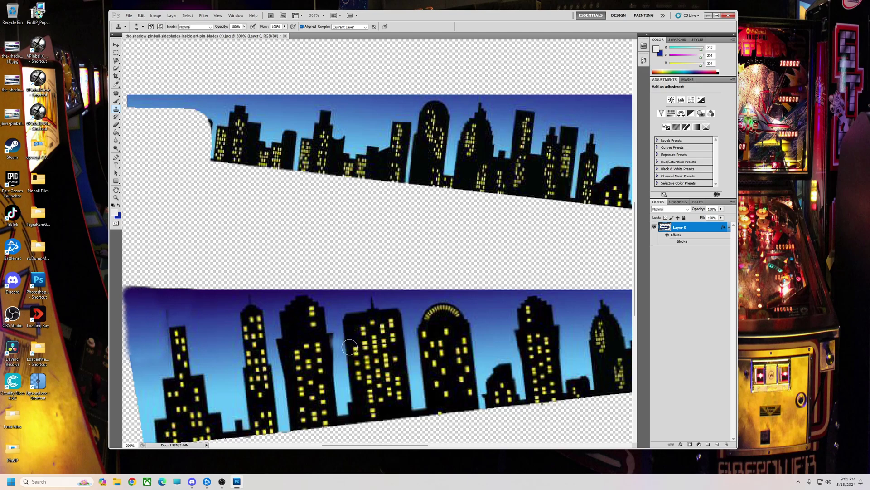
Clone skyline buildings into the cut-out at the lower blade's right end with the Clone Stamp
{"action": "left_click_drag", "start_coordinate": [361, 445], "coordinate": [475, 445]}
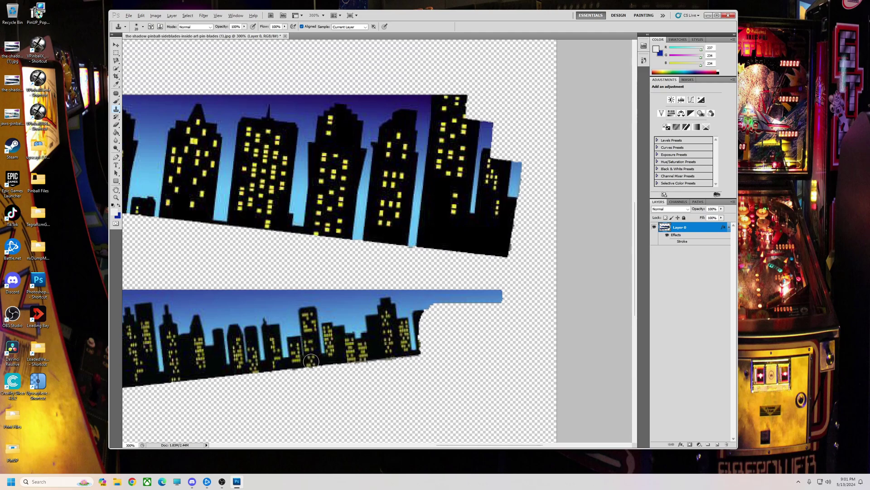
{"action": "left_click", "coordinate": [311, 361], "text": "alt"}
{"action": "mouse_move", "coordinate": [424, 347]}
{"action": "left_mouse_down"}
{"action": "mouse_move", "coordinate": [422, 309]}
{"action": "mouse_move", "coordinate": [421, 317]}
{"action": "mouse_move", "coordinate": [437, 312]}
{"action": "mouse_move", "coordinate": [432, 348]}
{"action": "mouse_move", "coordinate": [470, 332]}
{"action": "mouse_move", "coordinate": [444, 333]}
{"action": "mouse_move", "coordinate": [443, 321]}
{"action": "mouse_move", "coordinate": [441, 329]}
{"action": "mouse_move", "coordinate": [436, 306]}
{"action": "mouse_move", "coordinate": [454, 305]}
{"action": "mouse_move", "coordinate": [472, 310]}
{"action": "mouse_move", "coordinate": [466, 322]}
{"action": "mouse_move", "coordinate": [482, 325]}
{"action": "mouse_move", "coordinate": [479, 342]}
{"action": "mouse_move", "coordinate": [491, 343]}
{"action": "mouse_move", "coordinate": [476, 330]}
{"action": "mouse_move", "coordinate": [489, 303]}
{"action": "mouse_move", "coordinate": [472, 306]}
{"action": "mouse_move", "coordinate": [494, 303]}
{"action": "mouse_move", "coordinate": [505, 339]}
{"action": "mouse_move", "coordinate": [418, 347]}
{"action": "left_mouse_up"}
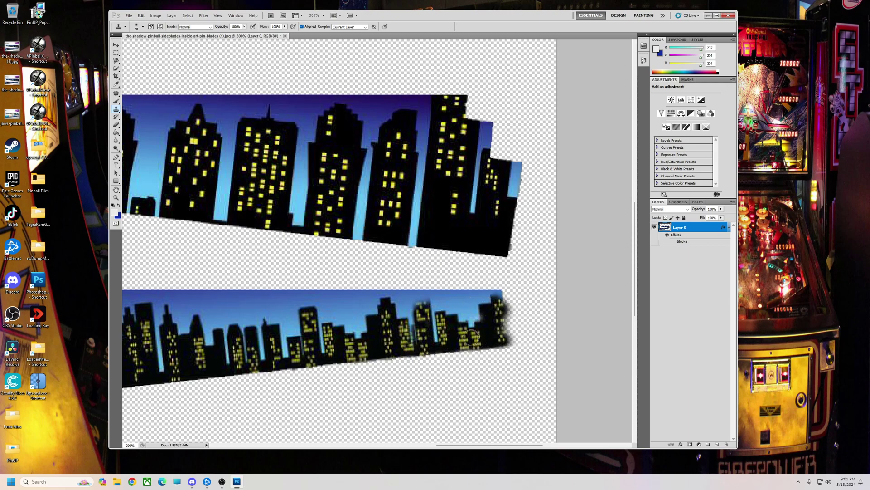
{"action": "mouse_move", "coordinate": [472, 336]}
{"action": "left_mouse_down"}
{"action": "mouse_move", "coordinate": [490, 327]}
{"action": "mouse_move", "coordinate": [497, 303]}
{"action": "mouse_move", "coordinate": [483, 327]}
{"action": "mouse_move", "coordinate": [438, 333]}
{"action": "mouse_move", "coordinate": [431, 303]}
{"action": "mouse_move", "coordinate": [416, 305]}
{"action": "mouse_move", "coordinate": [425, 331]}
{"action": "mouse_move", "coordinate": [489, 325]}
{"action": "mouse_move", "coordinate": [502, 310]}
{"action": "mouse_move", "coordinate": [505, 339]}
{"action": "mouse_move", "coordinate": [505, 294]}
{"action": "mouse_move", "coordinate": [486, 339]}
{"action": "left_mouse_up"}
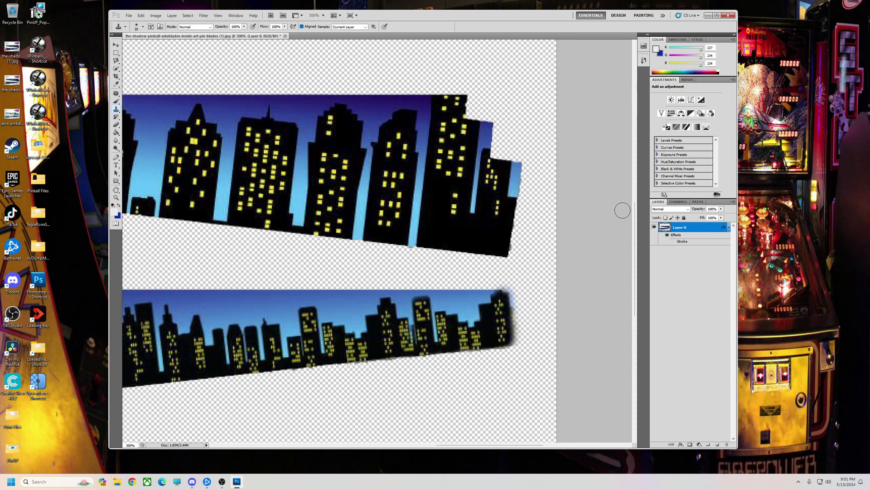
Start filling the stepped cut-out at the upper blade's right end with cloned building and sky, using a smaller soft Clone Stamp brush
{"action": "left_click_drag", "start_coordinate": [634, 221], "coordinate": [634, 193]}
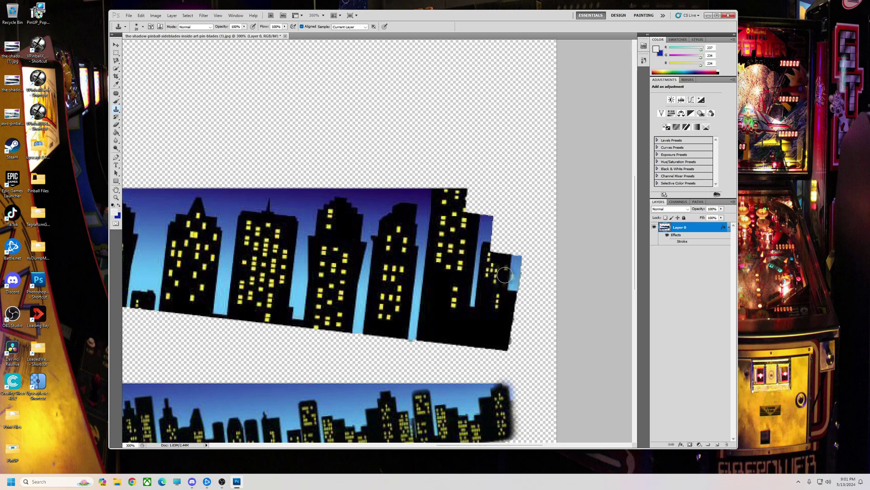
{"action": "right_click", "coordinate": [488, 246]}
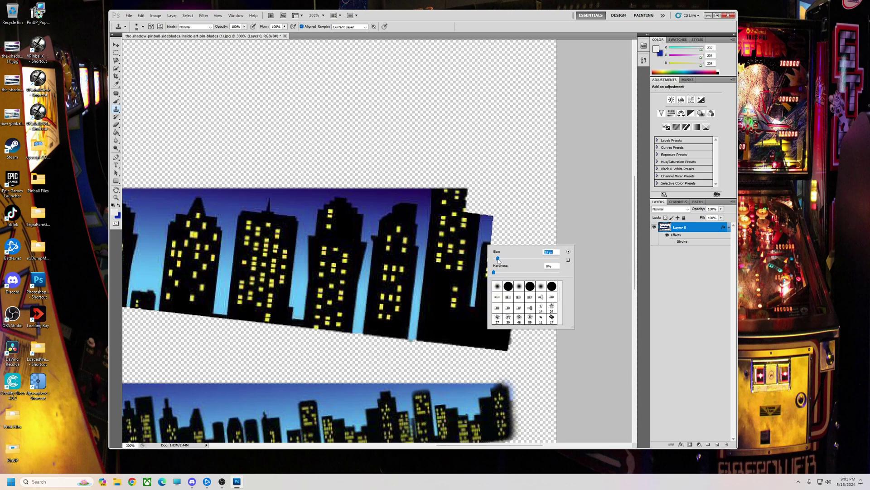
{"action": "left_click_drag", "start_coordinate": [499, 260], "coordinate": [498, 260]}
{"action": "left_click", "coordinate": [485, 244]}
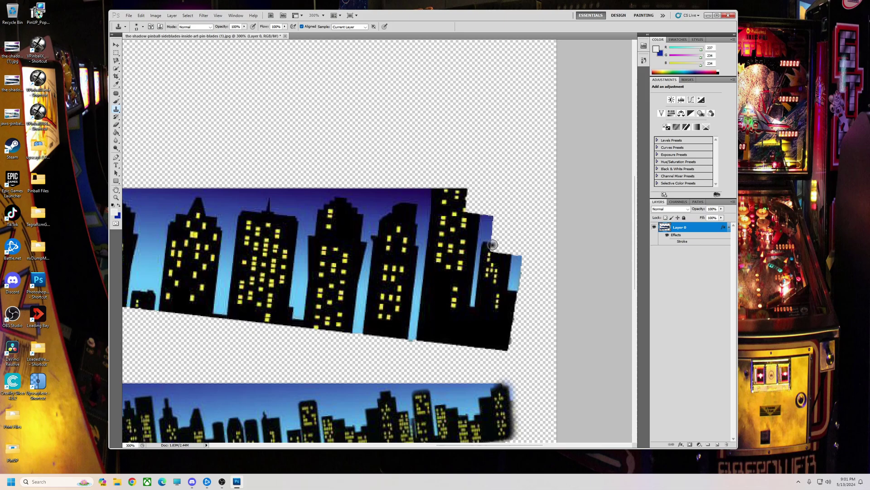
{"action": "left_click_drag", "start_coordinate": [493, 246], "coordinate": [491, 247]}
{"action": "mouse_move", "coordinate": [477, 210]}
{"action": "left_mouse_down"}
{"action": "mouse_move", "coordinate": [467, 204]}
{"action": "mouse_move", "coordinate": [478, 190]}
{"action": "mouse_move", "coordinate": [501, 227]}
{"action": "mouse_move", "coordinate": [457, 210]}
{"action": "left_mouse_up"}
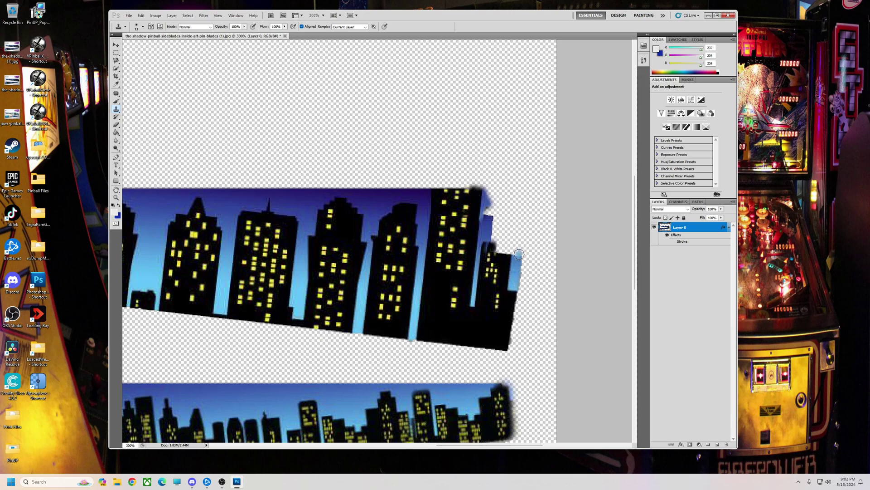
{"action": "left_click_drag", "start_coordinate": [519, 254], "coordinate": [518, 235]}
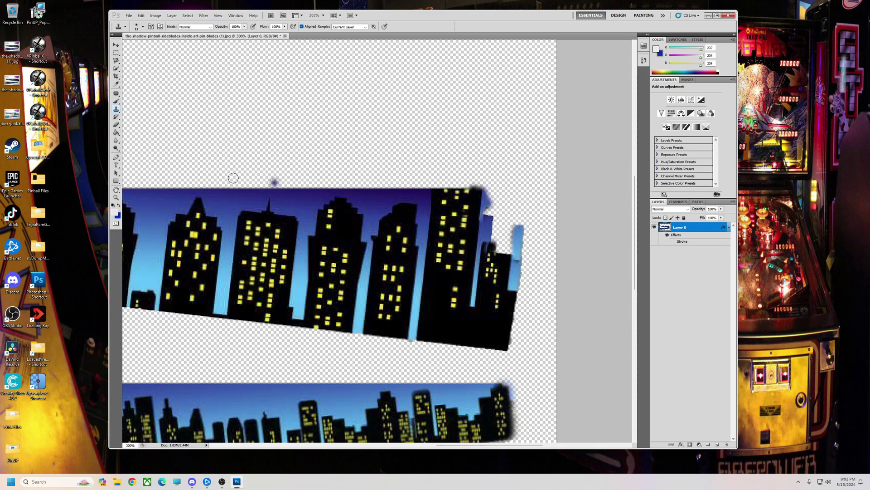
Paint the upper blade's missing top-right corner with the Brush, using the dark blue sampled from its upper sky
{"action": "left_click", "coordinate": [116, 102]}
{"action": "left_click", "coordinate": [424, 193], "text": "alt"}
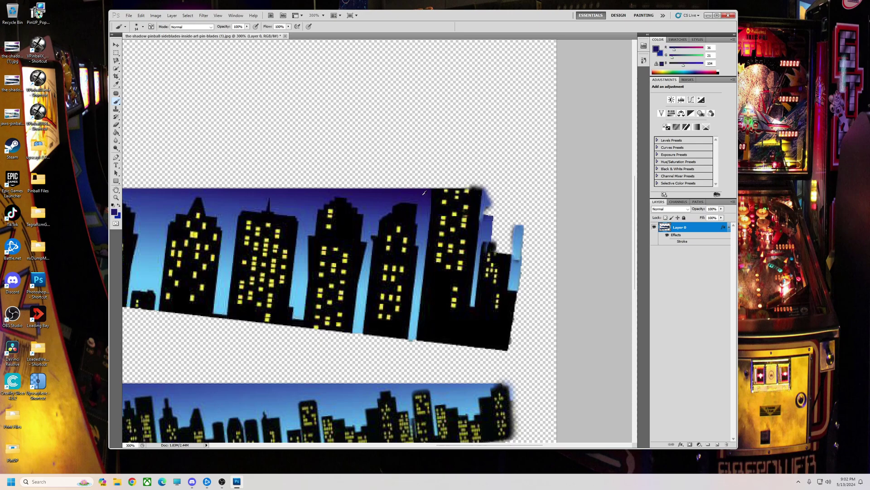
{"action": "mouse_move", "coordinate": [486, 191]}
{"action": "left_mouse_down"}
{"action": "mouse_move", "coordinate": [485, 220]}
{"action": "mouse_move", "coordinate": [488, 192]}
{"action": "mouse_move", "coordinate": [521, 199]}
{"action": "mouse_move", "coordinate": [528, 191]}
{"action": "mouse_move", "coordinate": [493, 202]}
{"action": "left_mouse_up"}
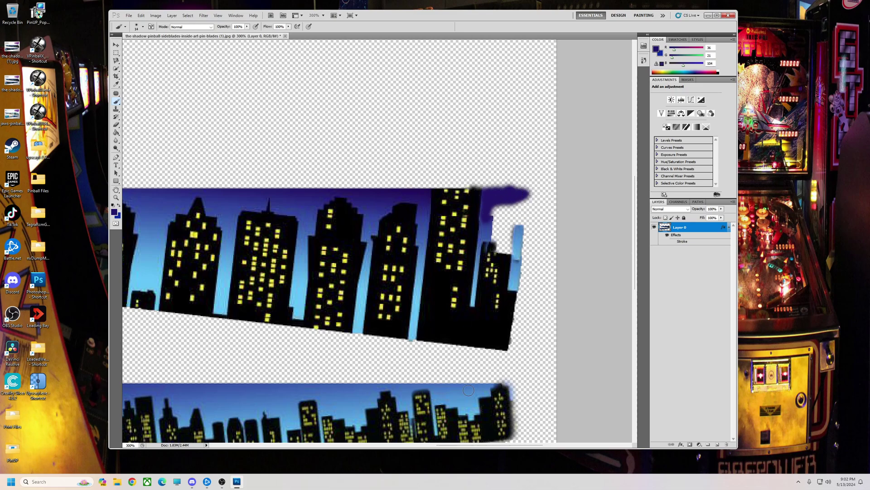
Clone sky and skyscrapers over the remaining gaps at the upper blade's right end and extend its edge with the Clone Stamp
{"action": "mouse_move", "coordinate": [533, 445]}
{"action": "left_mouse_down"}
{"action": "mouse_move", "coordinate": [394, 449]}
{"action": "mouse_move", "coordinate": [523, 440]}
{"action": "left_mouse_up"}
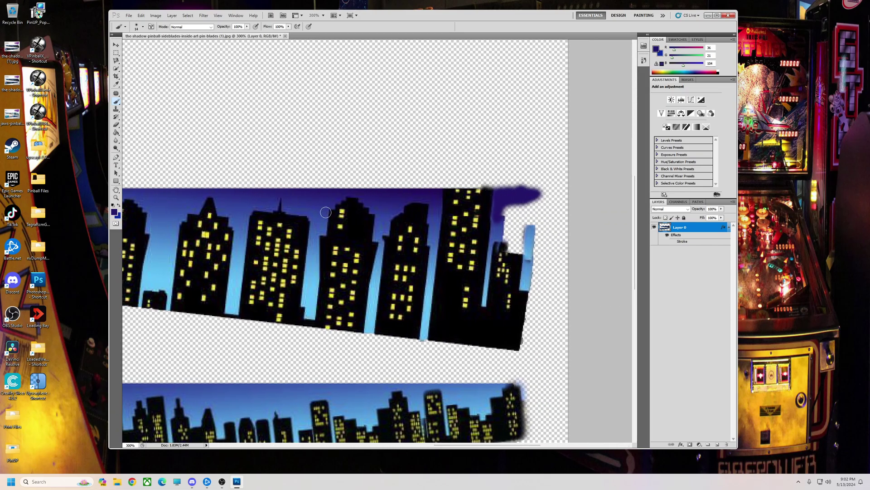
{"action": "key", "text": "alt"}
{"action": "left_click", "coordinate": [116, 109]}
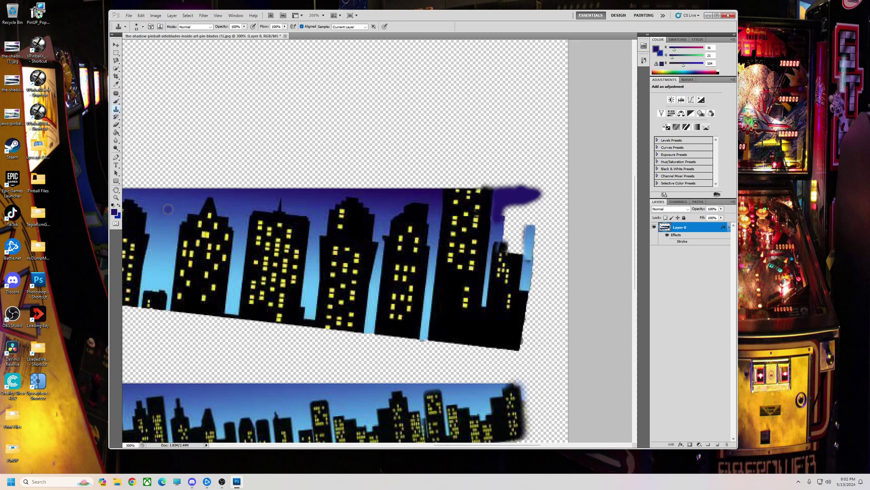
{"action": "mouse_move", "coordinate": [522, 218]}
{"action": "left_mouse_down"}
{"action": "mouse_move", "coordinate": [497, 222]}
{"action": "mouse_move", "coordinate": [532, 199]}
{"action": "mouse_move", "coordinate": [508, 214]}
{"action": "mouse_move", "coordinate": [534, 208]}
{"action": "mouse_move", "coordinate": [519, 213]}
{"action": "mouse_move", "coordinate": [526, 225]}
{"action": "mouse_move", "coordinate": [529, 217]}
{"action": "mouse_move", "coordinate": [528, 251]}
{"action": "mouse_move", "coordinate": [521, 224]}
{"action": "mouse_move", "coordinate": [507, 239]}
{"action": "mouse_move", "coordinate": [500, 226]}
{"action": "mouse_move", "coordinate": [496, 212]}
{"action": "mouse_move", "coordinate": [525, 206]}
{"action": "left_mouse_up"}
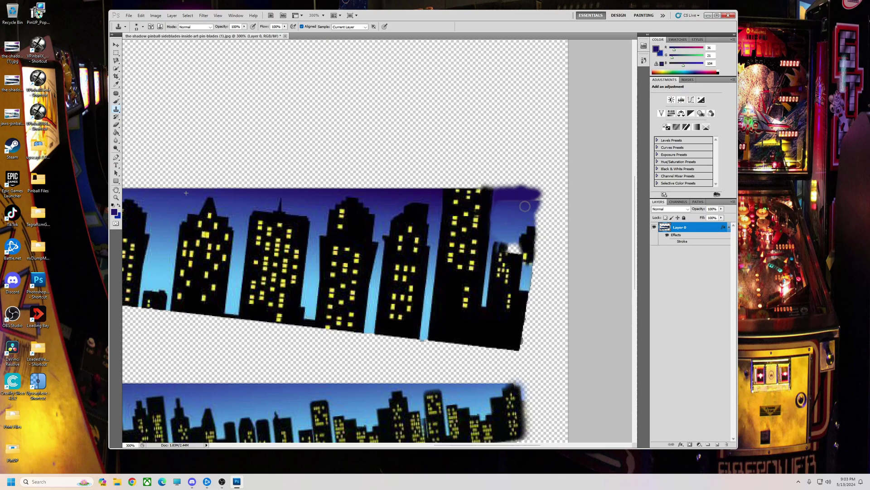
{"action": "left_click_drag", "start_coordinate": [511, 248], "coordinate": [497, 242]}
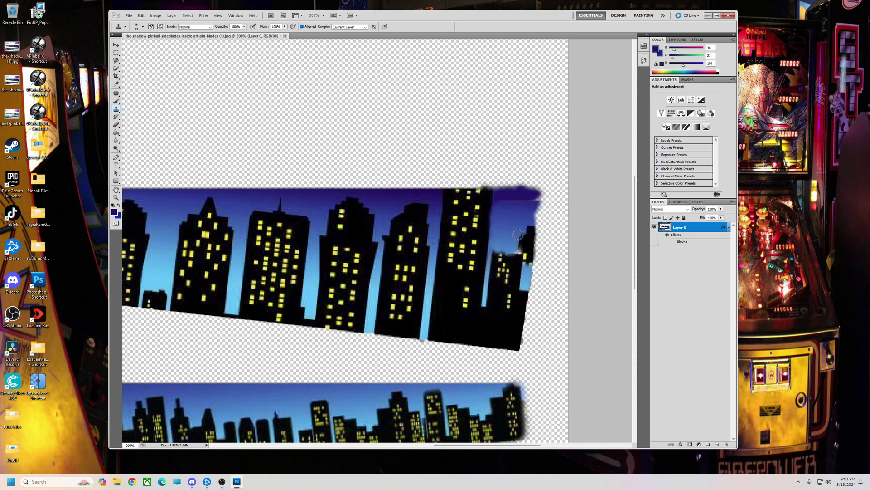
{"action": "mouse_move", "coordinate": [533, 204]}
{"action": "left_mouse_down"}
{"action": "mouse_move", "coordinate": [527, 346]}
{"action": "mouse_move", "coordinate": [527, 294]}
{"action": "mouse_move", "coordinate": [525, 316]}
{"action": "left_mouse_up"}
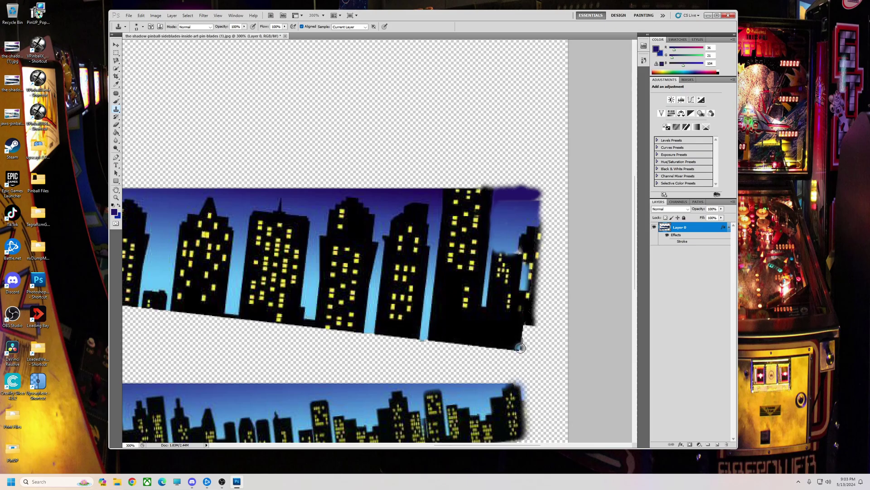
{"action": "mouse_move", "coordinate": [522, 348]}
{"action": "left_mouse_down"}
{"action": "mouse_move", "coordinate": [528, 279]}
{"action": "mouse_move", "coordinate": [521, 347]}
{"action": "mouse_move", "coordinate": [524, 324]}
{"action": "mouse_move", "coordinate": [527, 339]}
{"action": "mouse_move", "coordinate": [536, 338]}
{"action": "mouse_move", "coordinate": [536, 314]}
{"action": "mouse_move", "coordinate": [532, 349]}
{"action": "mouse_move", "coordinate": [543, 348]}
{"action": "mouse_move", "coordinate": [540, 273]}
{"action": "mouse_move", "coordinate": [527, 237]}
{"action": "mouse_move", "coordinate": [528, 263]}
{"action": "mouse_move", "coordinate": [525, 243]}
{"action": "mouse_move", "coordinate": [498, 247]}
{"action": "mouse_move", "coordinate": [515, 247]}
{"action": "mouse_move", "coordinate": [522, 231]}
{"action": "mouse_move", "coordinate": [522, 252]}
{"action": "mouse_move", "coordinate": [539, 249]}
{"action": "mouse_move", "coordinate": [539, 201]}
{"action": "mouse_move", "coordinate": [539, 310]}
{"action": "mouse_move", "coordinate": [544, 217]}
{"action": "mouse_move", "coordinate": [541, 195]}
{"action": "mouse_move", "coordinate": [519, 210]}
{"action": "left_mouse_up"}
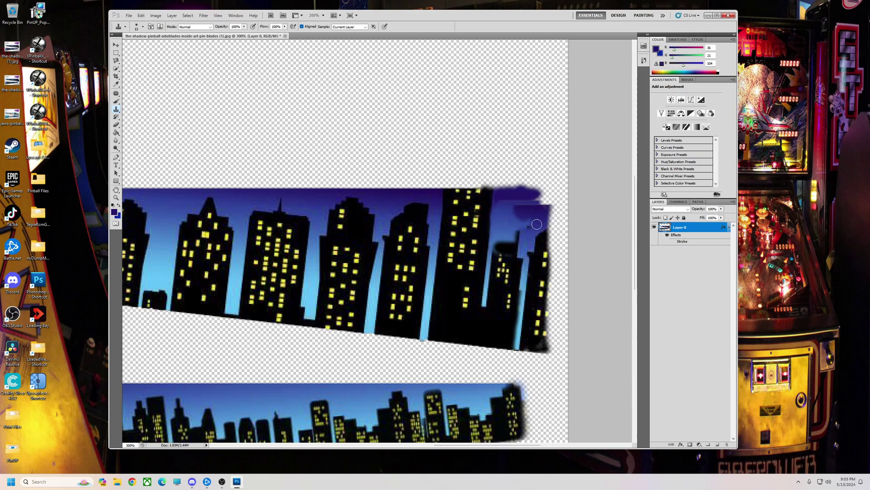
{"action": "mouse_move", "coordinate": [528, 221]}
{"action": "left_mouse_down"}
{"action": "mouse_move", "coordinate": [496, 249]}
{"action": "mouse_move", "coordinate": [516, 229]}
{"action": "mouse_move", "coordinate": [503, 222]}
{"action": "mouse_move", "coordinate": [497, 233]}
{"action": "mouse_move", "coordinate": [510, 223]}
{"action": "left_mouse_up"}
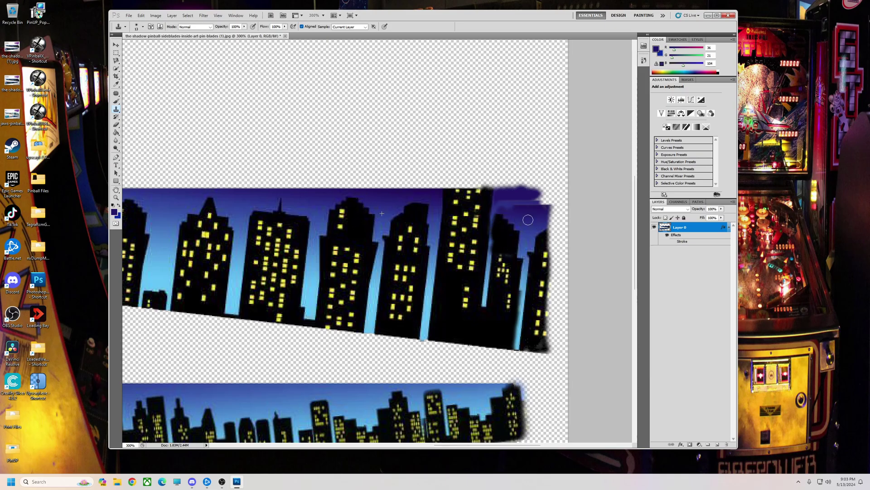
Soften the colour seam in the sky at the upper blade's top-right corner with the Blur tool, reducing its brush size
{"action": "left_click", "coordinate": [117, 141]}
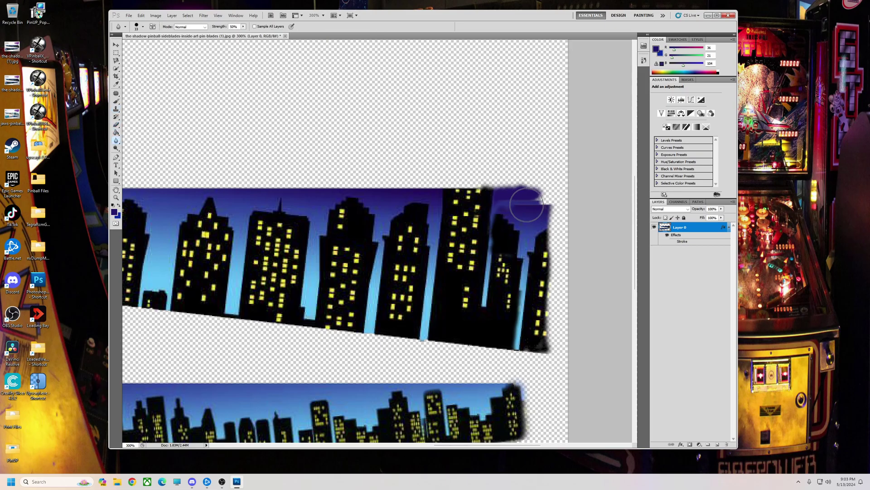
{"action": "mouse_move", "coordinate": [533, 203]}
{"action": "left_mouse_down"}
{"action": "mouse_move", "coordinate": [516, 193]}
{"action": "mouse_move", "coordinate": [539, 193]}
{"action": "mouse_move", "coordinate": [513, 195]}
{"action": "left_mouse_up"}
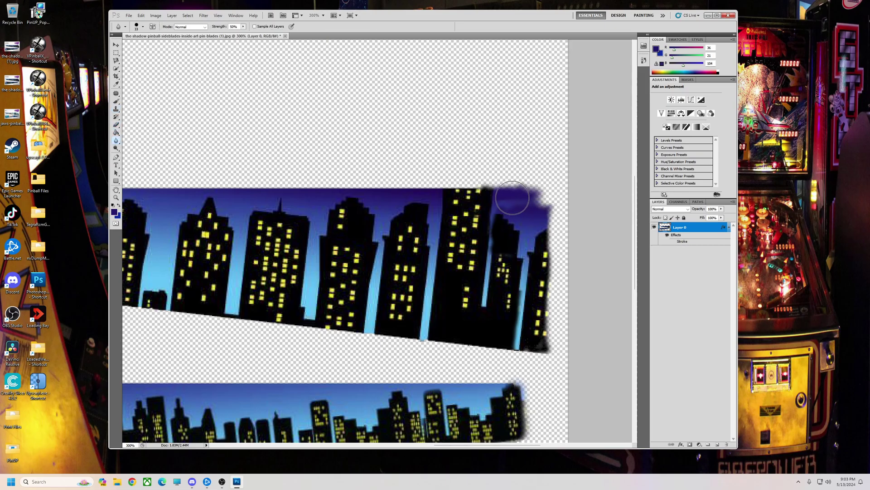
{"action": "right_click", "coordinate": [523, 200]}
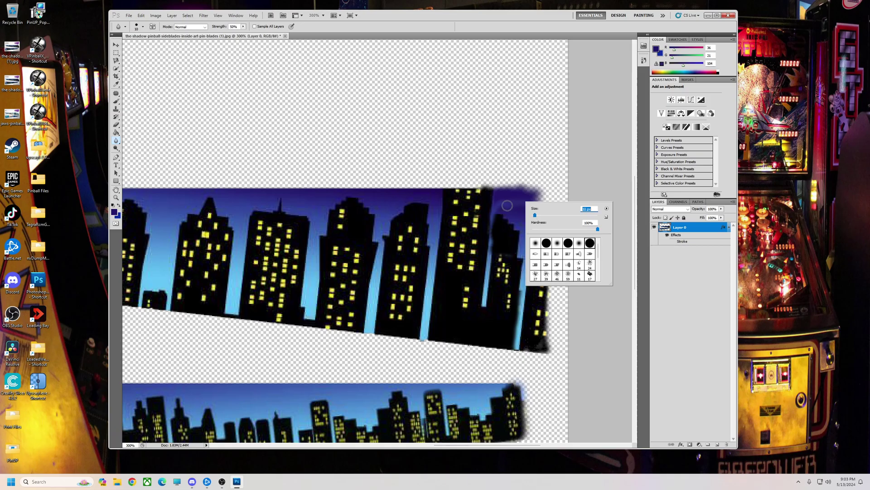
{"action": "key", "text": "Return"}
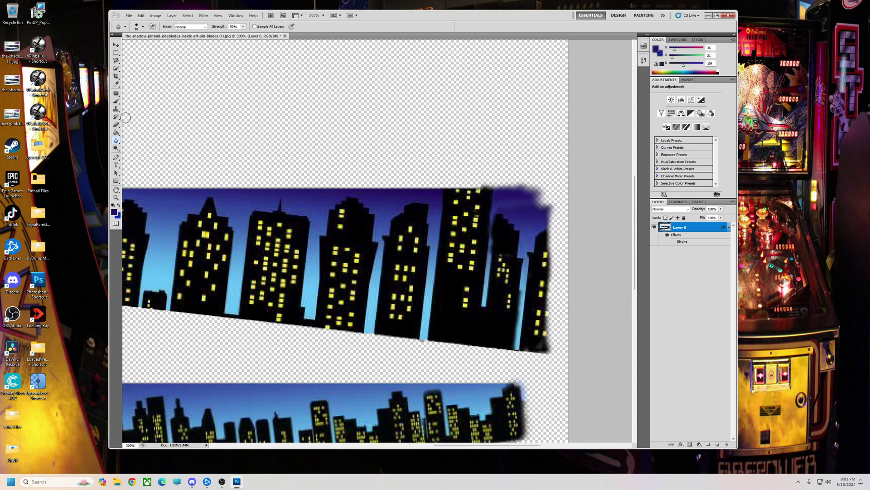
Paint the upper blade's top-right corner square with a dark blue sampled from the neighbouring sky
{"action": "left_click", "coordinate": [116, 101]}
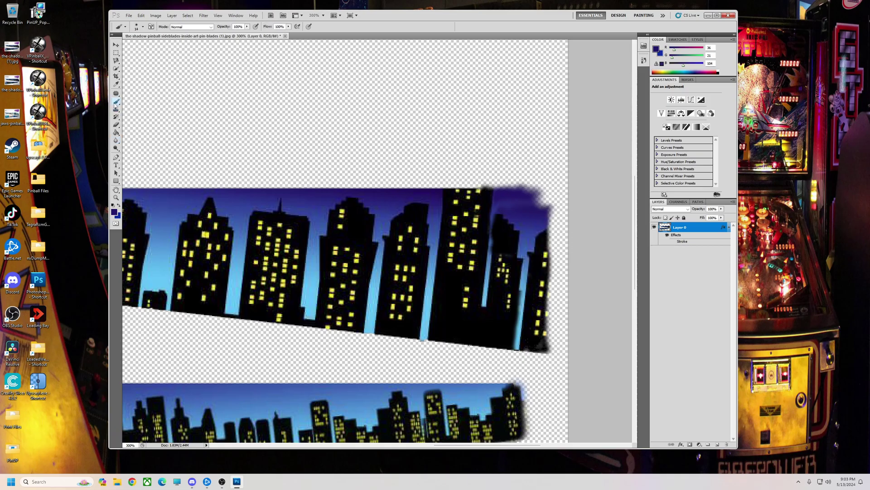
{"action": "left_click", "coordinate": [525, 208], "text": "alt"}
{"action": "mouse_move", "coordinate": [528, 206]}
{"action": "left_mouse_down"}
{"action": "mouse_move", "coordinate": [542, 204]}
{"action": "mouse_move", "coordinate": [544, 189]}
{"action": "mouse_move", "coordinate": [547, 212]}
{"action": "mouse_move", "coordinate": [541, 188]}
{"action": "mouse_move", "coordinate": [517, 189]}
{"action": "mouse_move", "coordinate": [532, 212]}
{"action": "mouse_move", "coordinate": [519, 201]}
{"action": "left_mouse_up"}
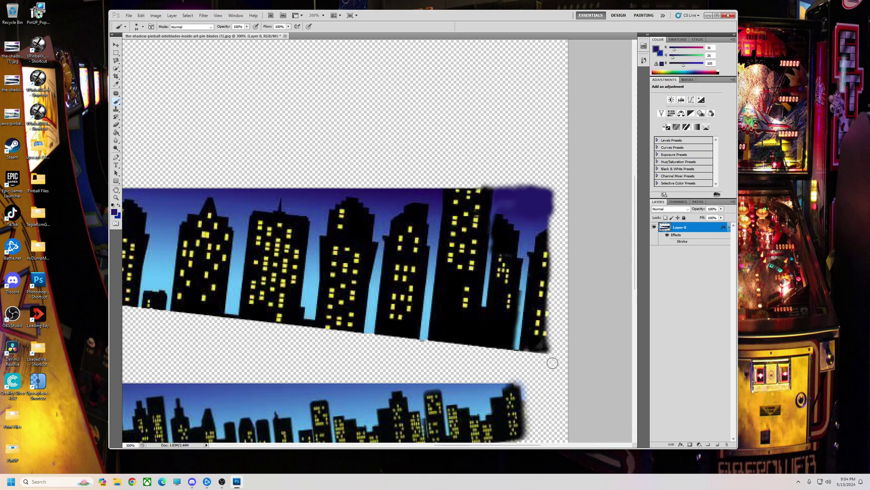
Clone skyline buildings and sky into the cut-out at the upper blade's left end with the Clone Stamp
{"action": "left_click_drag", "start_coordinate": [523, 444], "coordinate": [379, 450]}
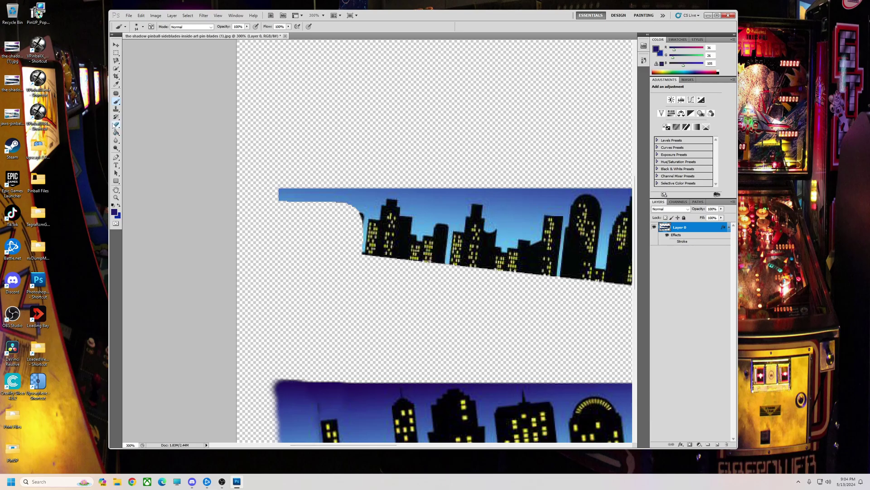
{"action": "left_click", "coordinate": [117, 110]}
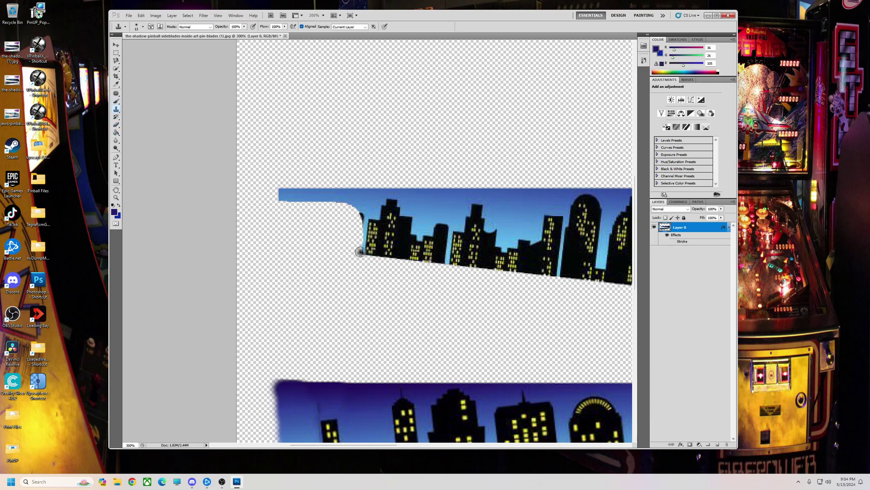
{"action": "mouse_move", "coordinate": [365, 252]}
{"action": "left_mouse_down"}
{"action": "mouse_move", "coordinate": [358, 229]}
{"action": "mouse_move", "coordinate": [358, 250]}
{"action": "mouse_move", "coordinate": [360, 210]}
{"action": "mouse_move", "coordinate": [359, 246]}
{"action": "mouse_move", "coordinate": [339, 238]}
{"action": "mouse_move", "coordinate": [343, 207]}
{"action": "mouse_move", "coordinate": [337, 243]}
{"action": "mouse_move", "coordinate": [323, 245]}
{"action": "mouse_move", "coordinate": [365, 248]}
{"action": "mouse_move", "coordinate": [344, 225]}
{"action": "mouse_move", "coordinate": [353, 219]}
{"action": "mouse_move", "coordinate": [321, 211]}
{"action": "mouse_move", "coordinate": [331, 213]}
{"action": "mouse_move", "coordinate": [316, 221]}
{"action": "mouse_move", "coordinate": [324, 245]}
{"action": "mouse_move", "coordinate": [293, 245]}
{"action": "mouse_move", "coordinate": [313, 246]}
{"action": "mouse_move", "coordinate": [304, 231]}
{"action": "mouse_move", "coordinate": [331, 202]}
{"action": "mouse_move", "coordinate": [309, 203]}
{"action": "mouse_move", "coordinate": [284, 207]}
{"action": "mouse_move", "coordinate": [305, 245]}
{"action": "mouse_move", "coordinate": [312, 215]}
{"action": "mouse_move", "coordinate": [310, 237]}
{"action": "mouse_move", "coordinate": [290, 219]}
{"action": "mouse_move", "coordinate": [299, 237]}
{"action": "mouse_move", "coordinate": [278, 242]}
{"action": "mouse_move", "coordinate": [282, 201]}
{"action": "mouse_move", "coordinate": [317, 197]}
{"action": "left_mouse_up"}
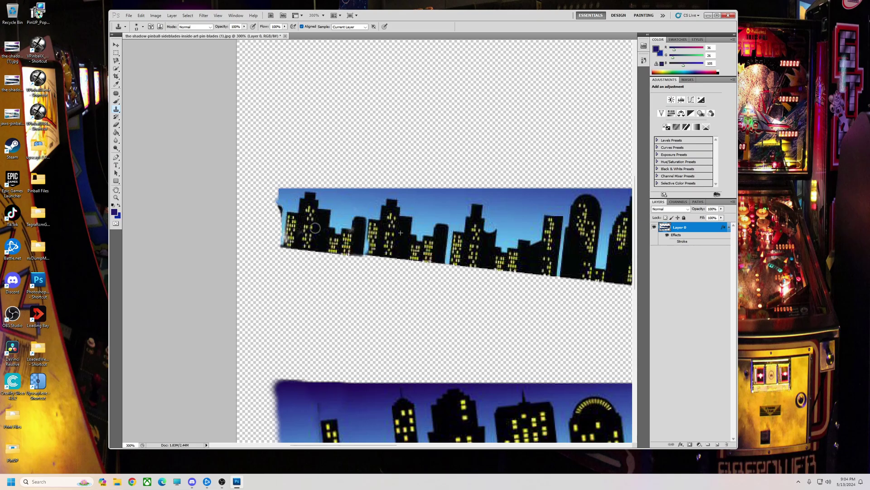
{"action": "mouse_move", "coordinate": [315, 228]}
{"action": "left_mouse_down"}
{"action": "mouse_move", "coordinate": [349, 225]}
{"action": "mouse_move", "coordinate": [325, 243]}
{"action": "mouse_move", "coordinate": [291, 243]}
{"action": "mouse_move", "coordinate": [286, 225]}
{"action": "mouse_move", "coordinate": [281, 242]}
{"action": "mouse_move", "coordinate": [285, 223]}
{"action": "left_mouse_up"}
Save the finished side blades artwork to the Desktop as 1.png in PNG format, keeping the default PNG options
{"action": "left_click", "coordinate": [117, 198]}
{"action": "right_click", "coordinate": [381, 236]}
{"action": "left_click", "coordinate": [402, 270]}
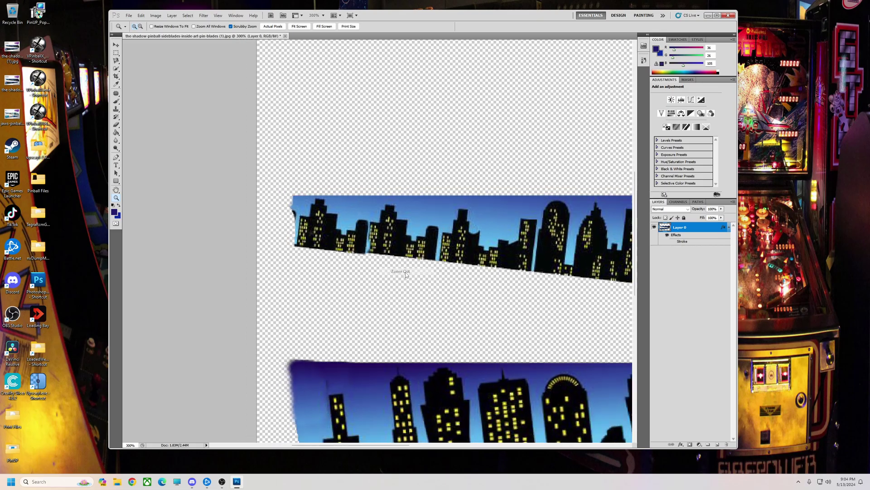
{"action": "right_click", "coordinate": [492, 276]}
{"action": "left_click", "coordinate": [509, 309]}
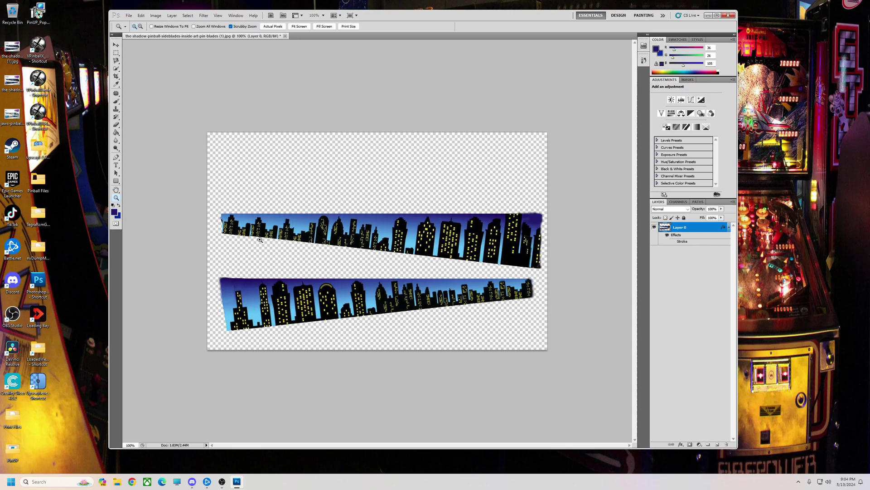
{"action": "left_click", "coordinate": [129, 15]}
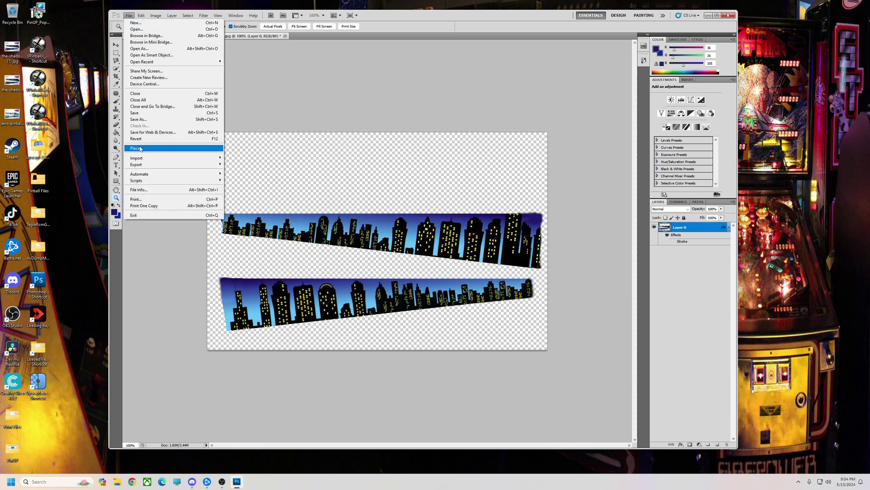
{"action": "left_click", "coordinate": [145, 115]}
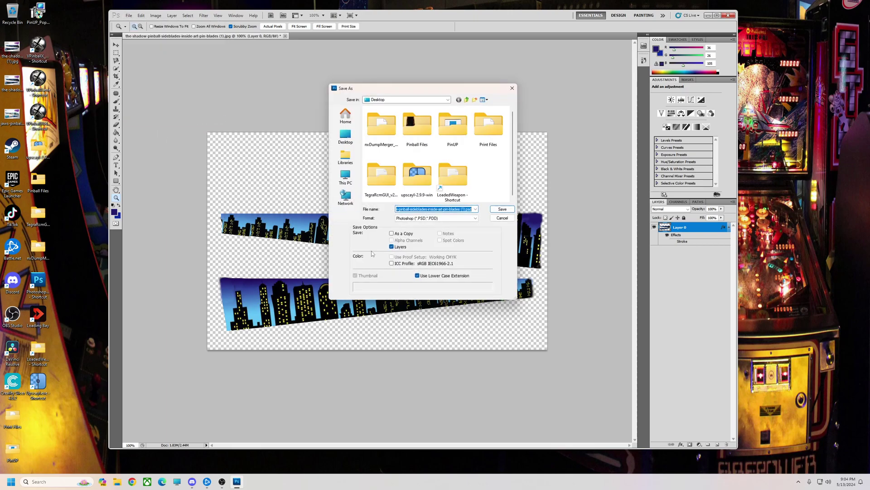
{"action": "left_click", "coordinate": [454, 215]}
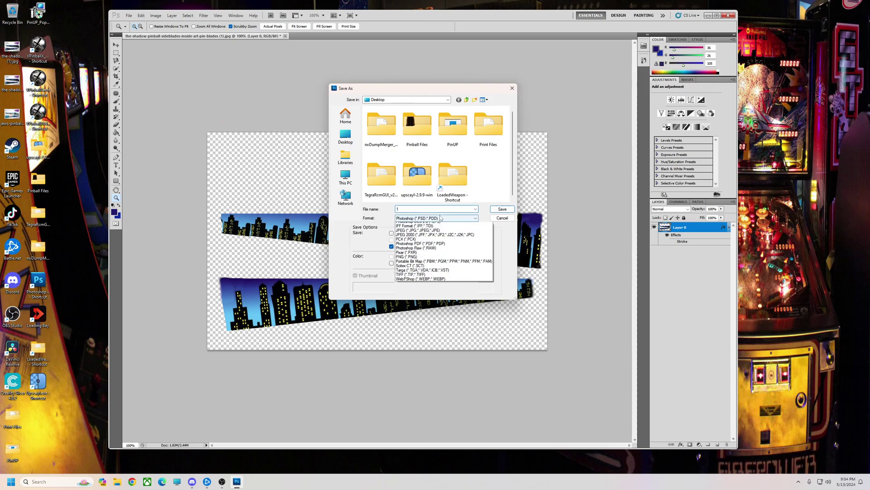
{"action": "left_click", "coordinate": [407, 287]}
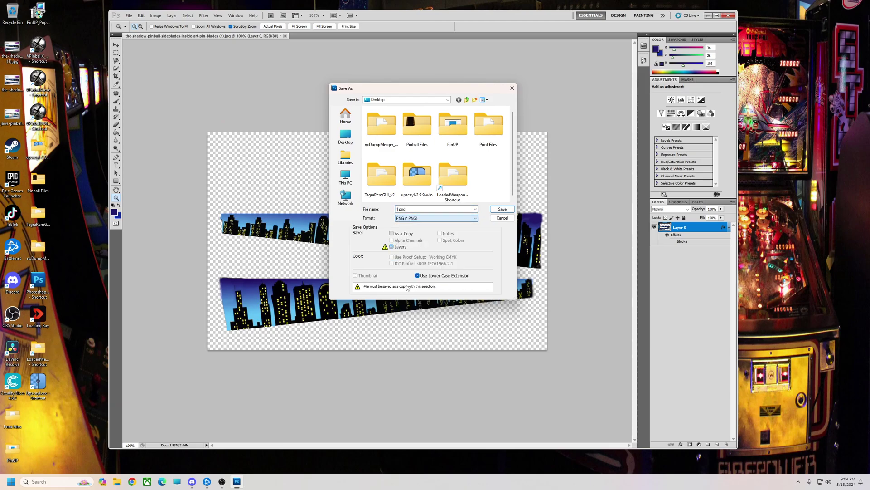
{"action": "left_click", "coordinate": [502, 209]}
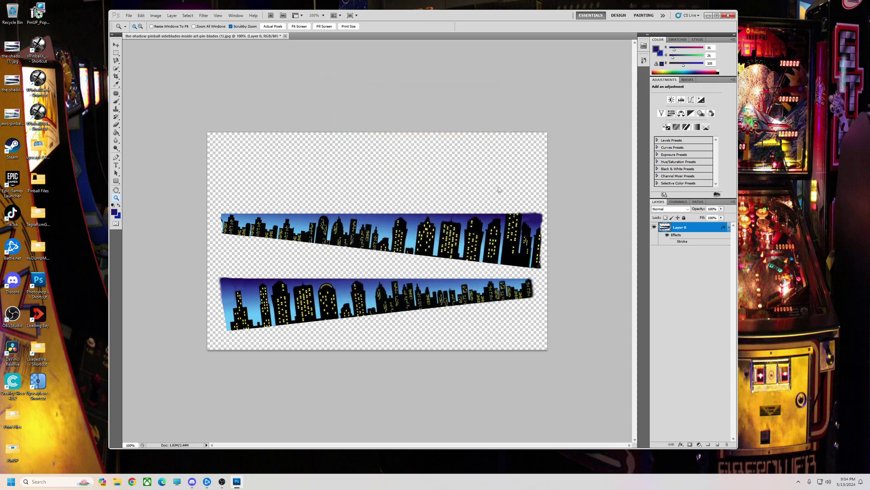
{"action": "key", "text": "Return"}
Quit Photoshop without saving the original document and launch the Upscayl image upscaler
{"action": "left_click", "coordinate": [728, 15]}
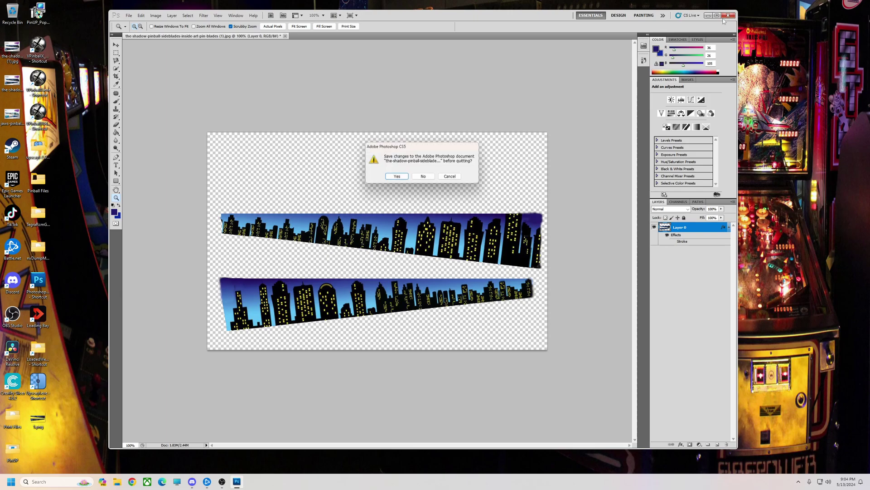
{"action": "left_click", "coordinate": [424, 177]}
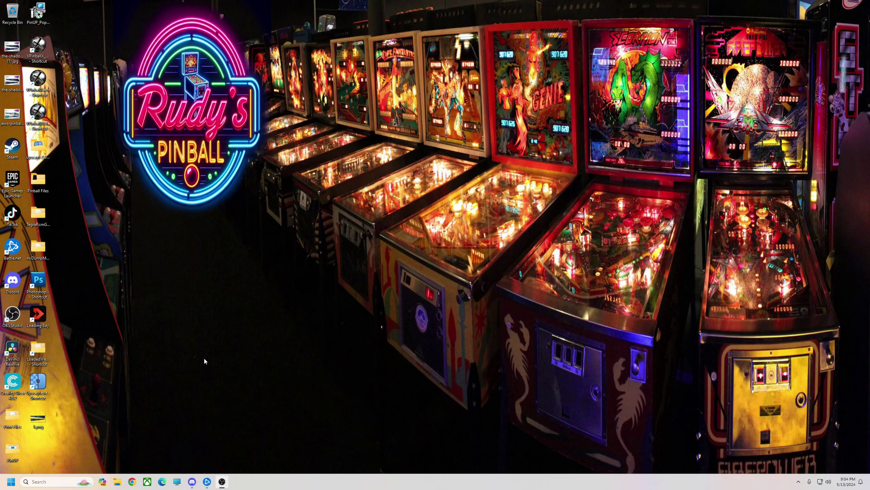
{"action": "double_click", "coordinate": [38, 382]}
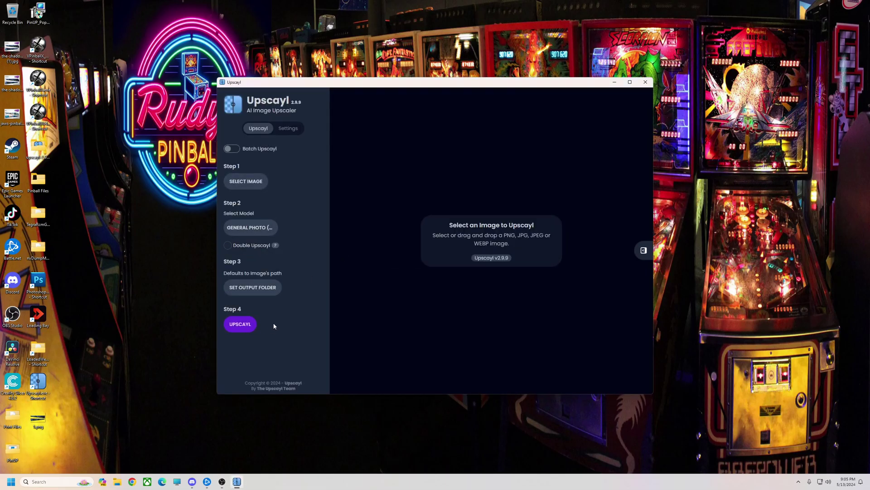
Load 1.png from the Desktop and upscale it to 4000x2556 with the General Photo model
{"action": "left_click", "coordinate": [241, 325]}
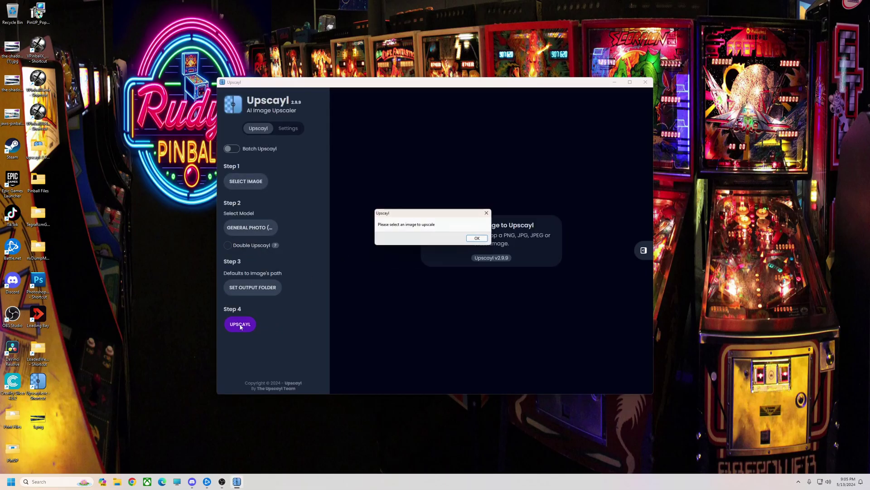
{"action": "left_click", "coordinate": [491, 213]}
{"action": "left_click", "coordinate": [254, 181]}
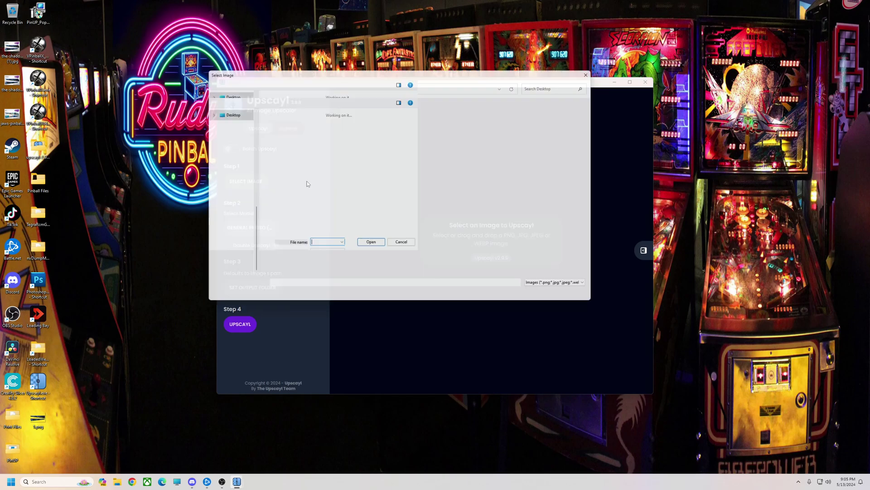
{"action": "double_click", "coordinate": [286, 232]}
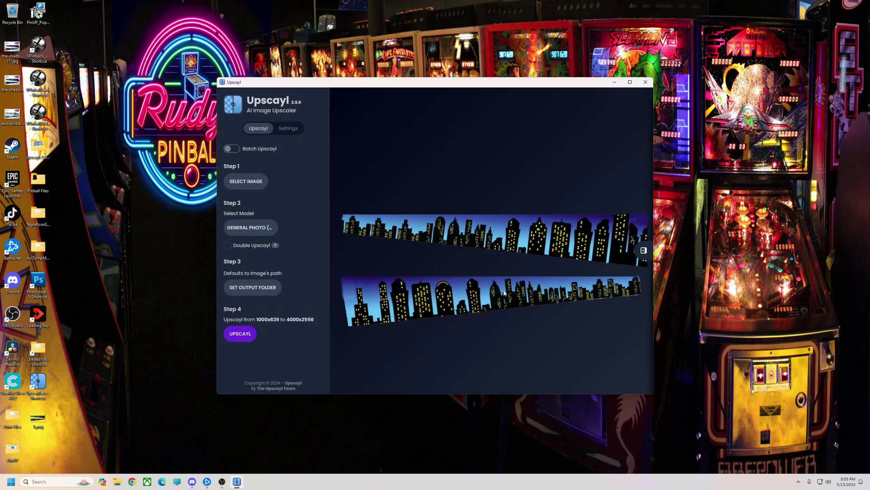
{"action": "left_click", "coordinate": [243, 336]}
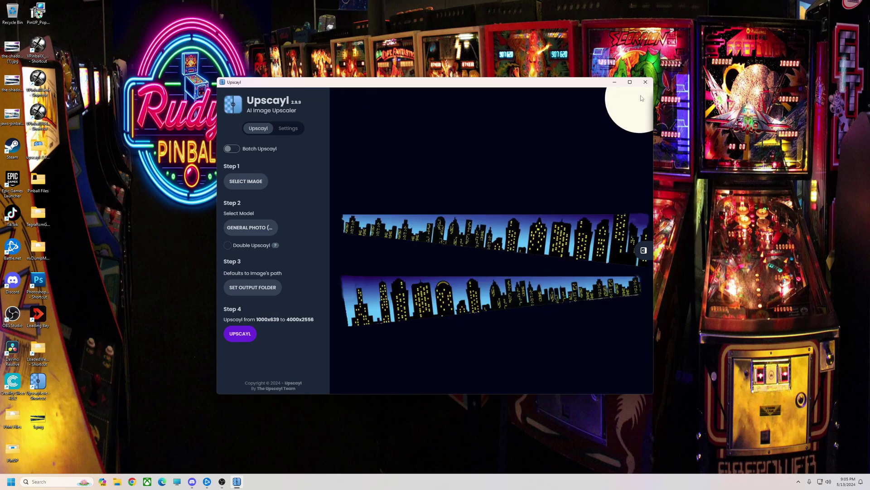
Close Upscayl, launch Photoshop and open Sidewalls RS.png from the Pinball Files folder as a template
{"action": "left_click", "coordinate": [645, 82]}
{"action": "double_click", "coordinate": [38, 282]}
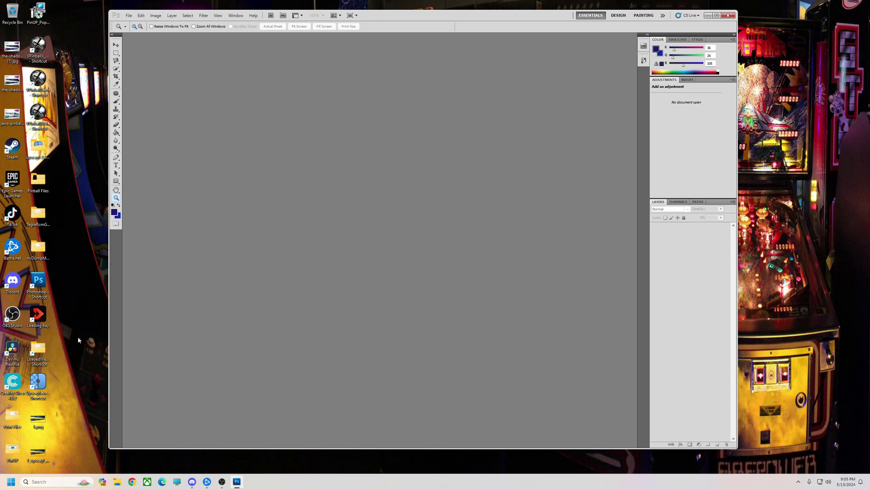
{"action": "double_click", "coordinate": [41, 182]}
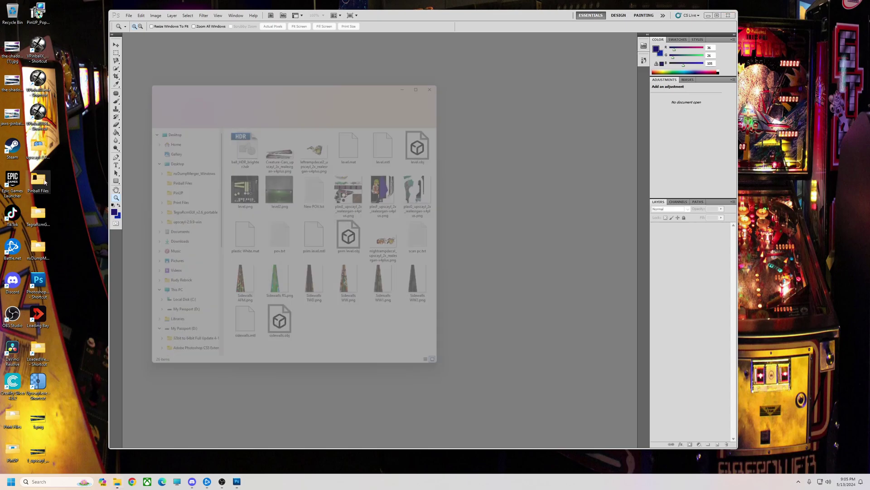
{"action": "left_click_drag", "start_coordinate": [276, 291], "coordinate": [446, 189]}
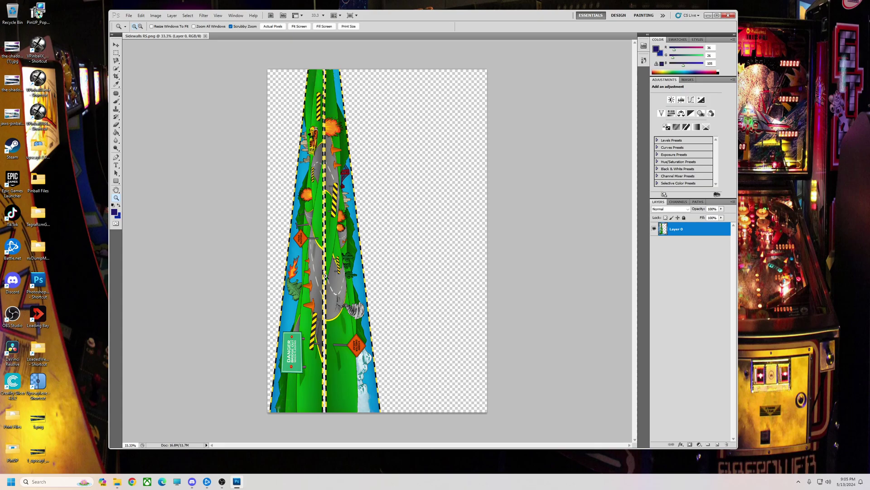
Place the upscaled side blades image on the template, rotated about 86° with a width scale of about 83%, and shift it slightly left
{"action": "left_click_drag", "start_coordinate": [32, 452], "coordinate": [369, 267]}
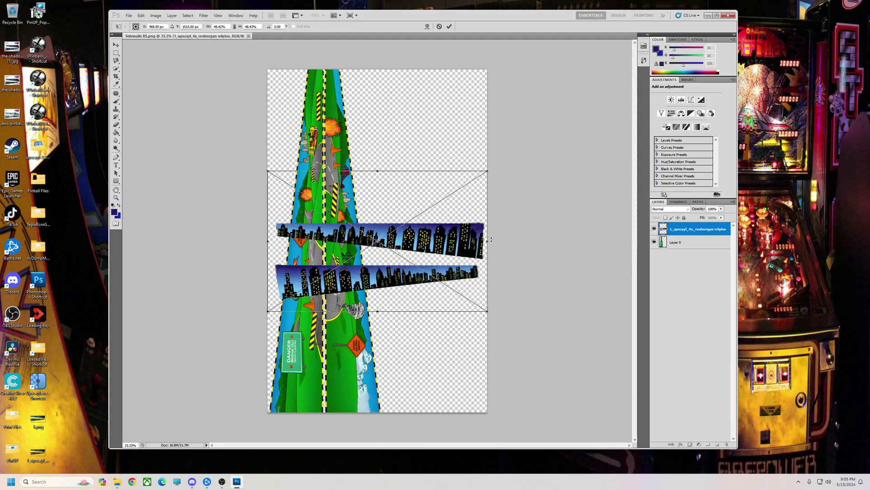
{"action": "left_click_drag", "start_coordinate": [491, 240], "coordinate": [390, 351]}
{"action": "left_click_drag", "start_coordinate": [418, 308], "coordinate": [357, 372]}
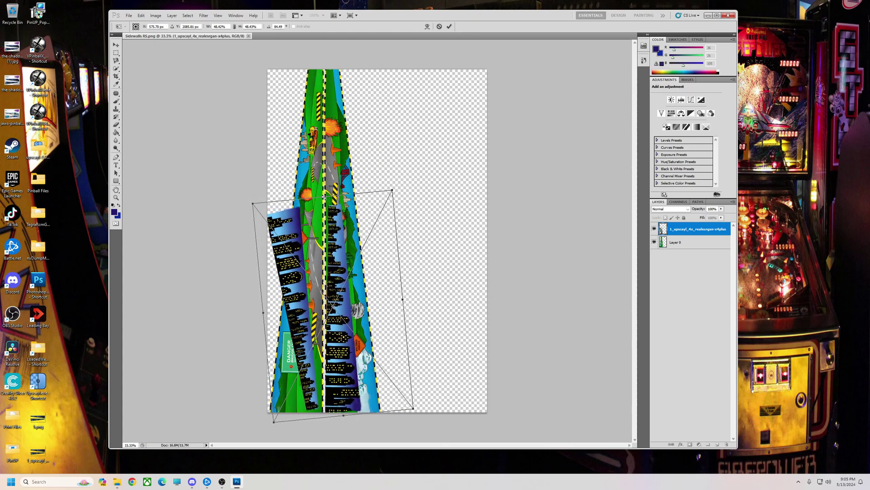
{"action": "left_click_drag", "start_coordinate": [325, 197], "coordinate": [322, 51]}
{"action": "left_click_drag", "start_coordinate": [325, 240], "coordinate": [339, 259]}
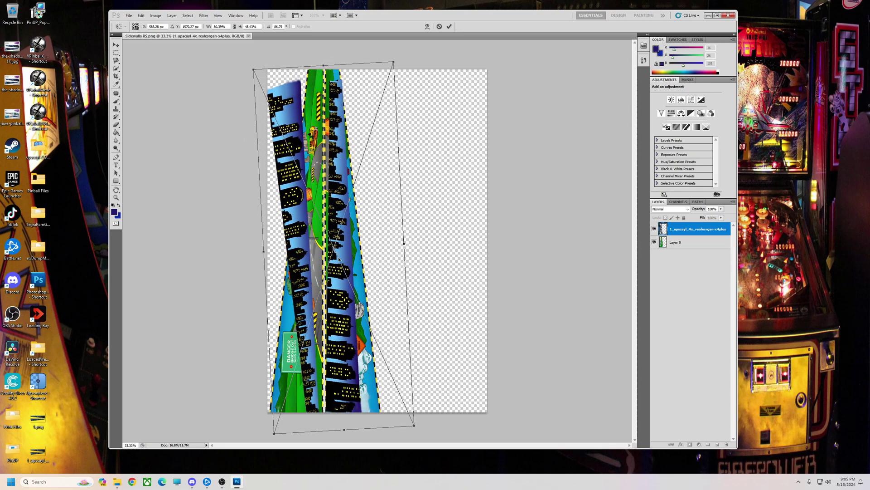
{"action": "left_click_drag", "start_coordinate": [323, 64], "coordinate": [325, 47]}
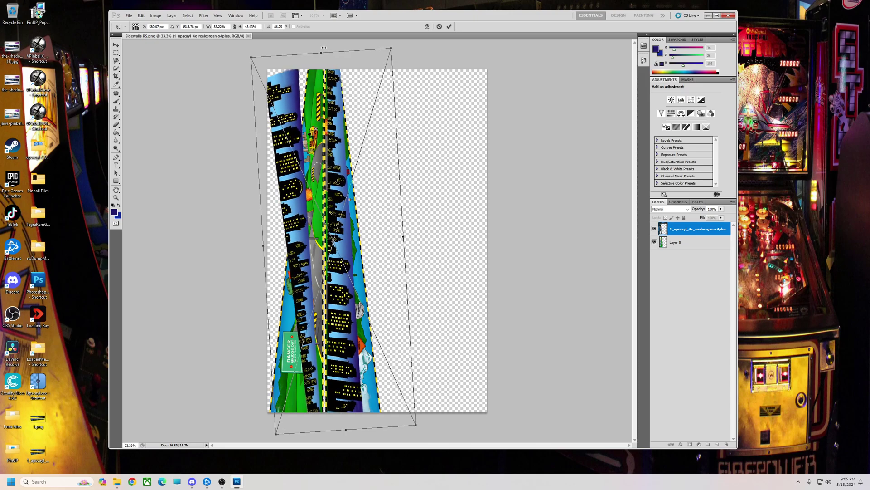
{"action": "key", "text": "shift+Left"}
{"action": "key", "text": "shift+Left"}
{"action": "key", "text": "Left"}
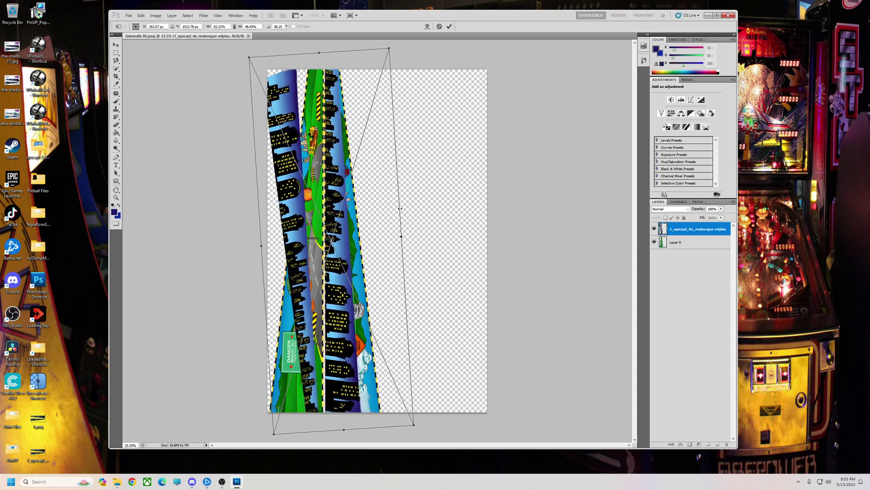
Increase the placed image's height scale to about 78% and move it left towards the template's right sidewall
{"action": "left_click_drag", "start_coordinate": [402, 237], "coordinate": [487, 231]}
{"action": "key", "text": "shift+Left"}
{"action": "key", "text": "shift+Left"}
{"action": "key", "text": "shift+Left"}
{"action": "key", "text": "shift+Left"}
{"action": "key", "text": "shift+Left"}
{"action": "key", "text": "shift+Left"}
{"action": "key", "text": "shift+Left"}
{"action": "key", "text": "shift+Left"}
{"action": "key", "text": "shift+Left"}
{"action": "key", "text": "shift+Left"}
{"action": "key", "text": "shift+Left"}
{"action": "key", "text": "shift+Left"}
{"action": "key", "text": "shift+Left"}
{"action": "key", "text": "shift+Left"}
{"action": "key", "text": "shift+Left"}
{"action": "key", "text": "shift+Left"}
{"action": "key", "text": "shift+Left"}
{"action": "key", "text": "Left"}
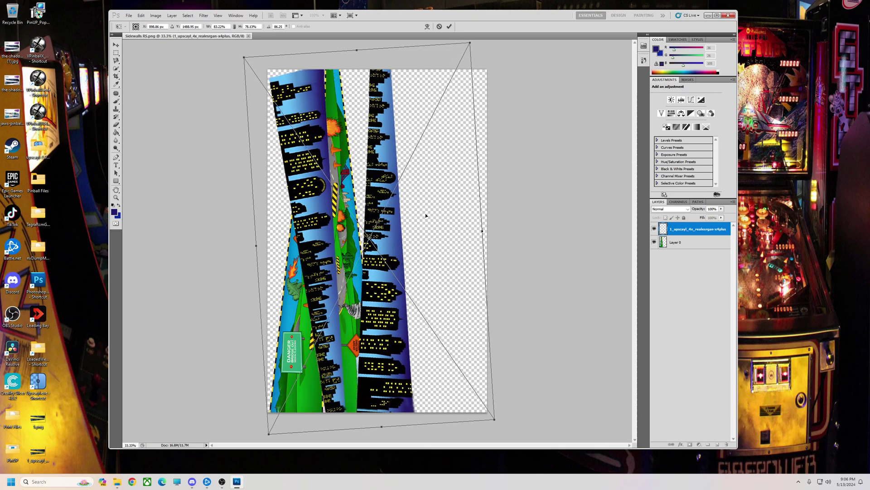
{"action": "key", "text": "shift+Left"}
{"action": "key", "text": "Left"}
{"action": "key", "text": "Left"}
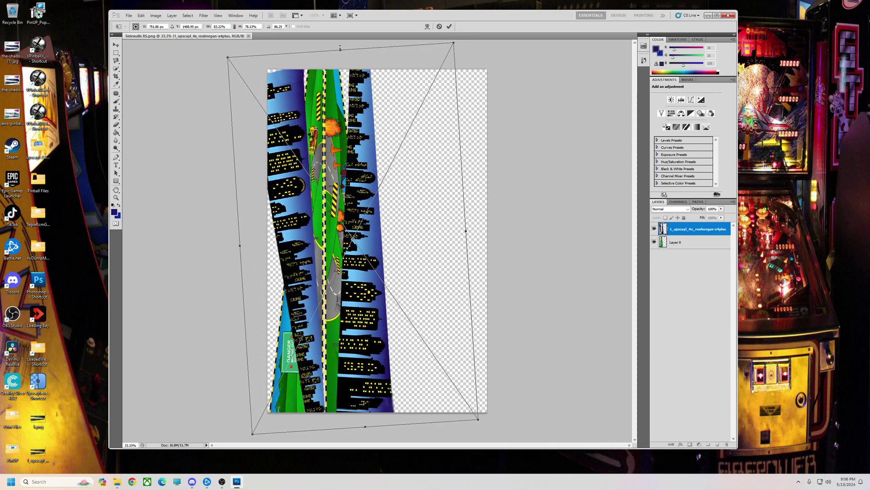
Align the placed image's right blade with the template's right sidewall, rotating it to about 84° and reducing the height scale to about 77%
{"action": "left_click_drag", "start_coordinate": [342, 46], "coordinate": [328, 49]}
{"action": "key", "text": "shift+Left"}
{"action": "key", "text": "shift+Left"}
{"action": "key", "text": "shift+Left"}
{"action": "key", "text": "shift+Left"}
{"action": "key", "text": "shift+Left"}
{"action": "key", "text": "shift+Left"}
{"action": "key", "text": "shift+Left"}
{"action": "key", "text": "shift+Left"}
{"action": "key", "text": "shift+Left"}
{"action": "key", "text": "shift+Left"}
{"action": "key", "text": "shift+Left"}
{"action": "key", "text": "shift+Left"}
{"action": "key", "text": "Left"}
{"action": "key", "text": "Left"}
{"action": "key", "text": "Left"}
{"action": "key", "text": "Left"}
{"action": "key", "text": "Left"}
{"action": "key", "text": "Left"}
{"action": "key", "text": "Left"}
{"action": "key", "text": "Left"}
{"action": "key", "text": "Left"}
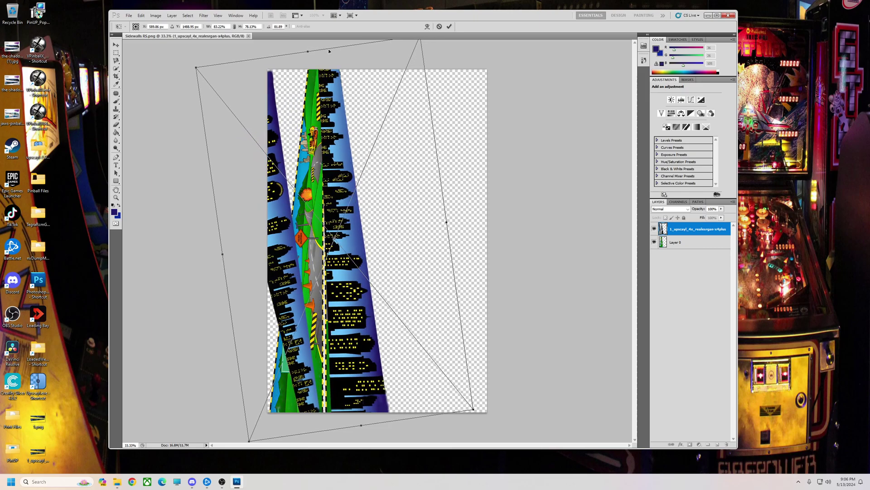
{"action": "left_click_drag", "start_coordinate": [311, 47], "coordinate": [319, 48]}
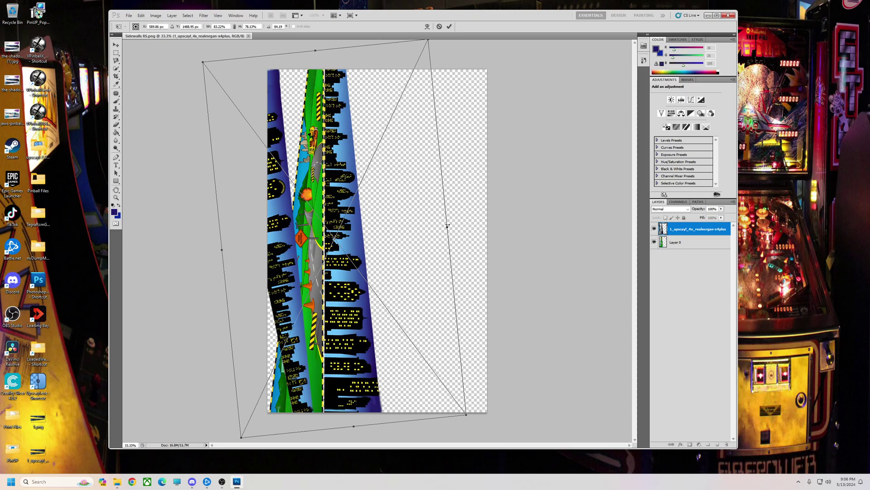
{"action": "left_click_drag", "start_coordinate": [447, 225], "coordinate": [446, 226]}
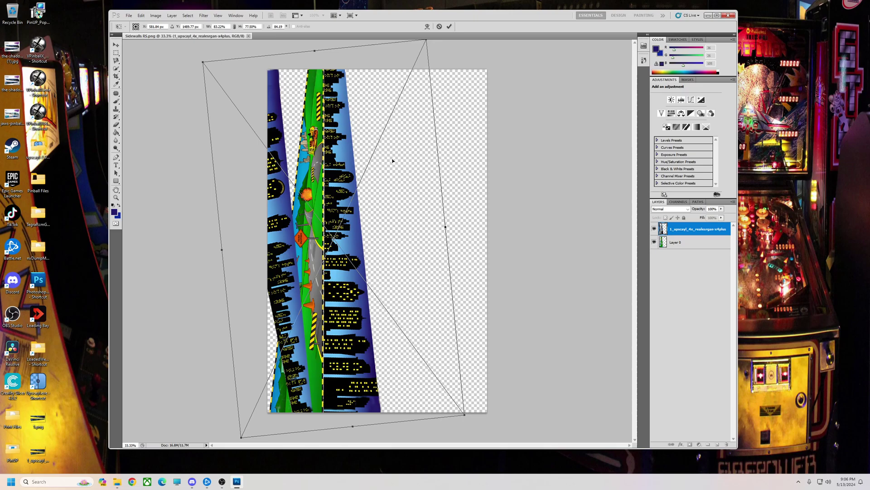
Commit the placed image, rasterize its layer and delete the left blade so only the right blade remains
{"action": "left_click", "coordinate": [116, 44]}
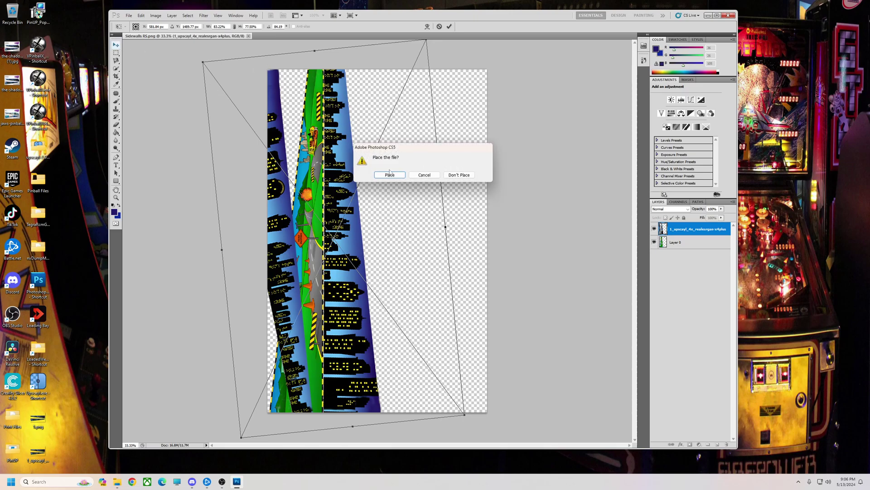
{"action": "left_click", "coordinate": [390, 175]}
{"action": "left_click", "coordinate": [117, 54]}
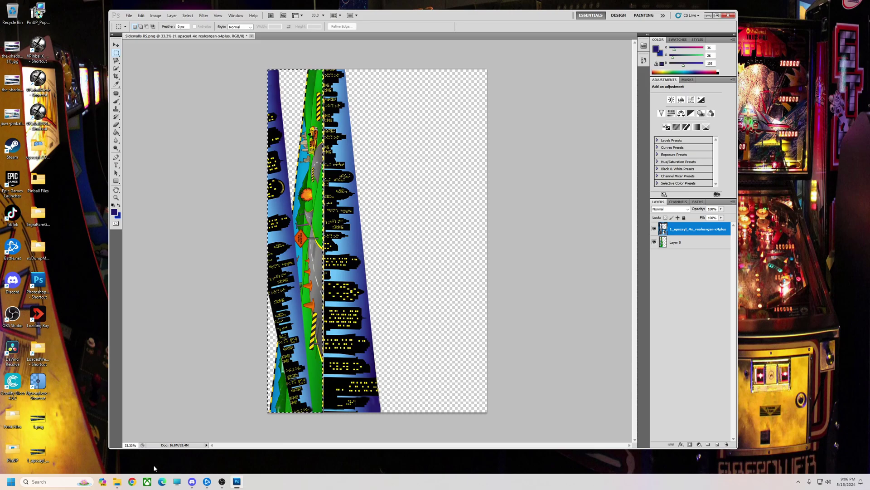
{"action": "key", "text": "Delete"}
{"action": "left_click", "coordinate": [409, 175]}
{"action": "key", "text": "e"}
{"action": "left_click", "coordinate": [428, 182]}
{"action": "key", "text": "Return"}
{"action": "key", "text": "Delete"}
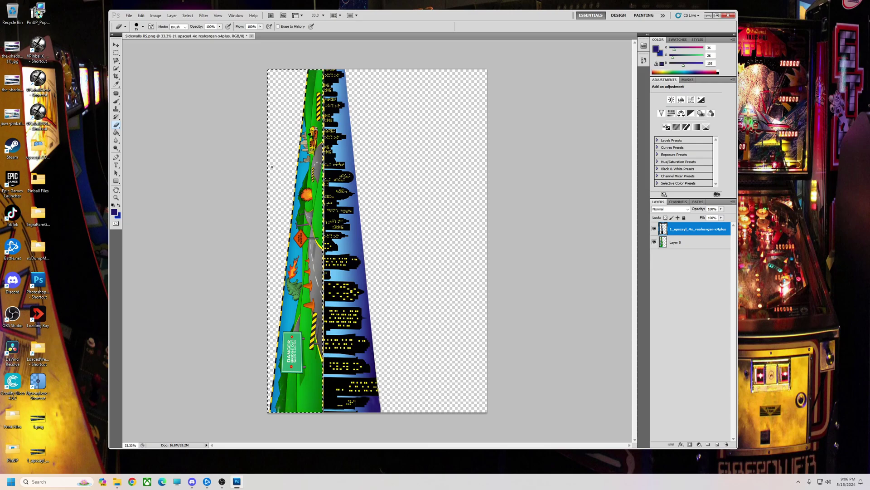
{"action": "left_click", "coordinate": [117, 53]}
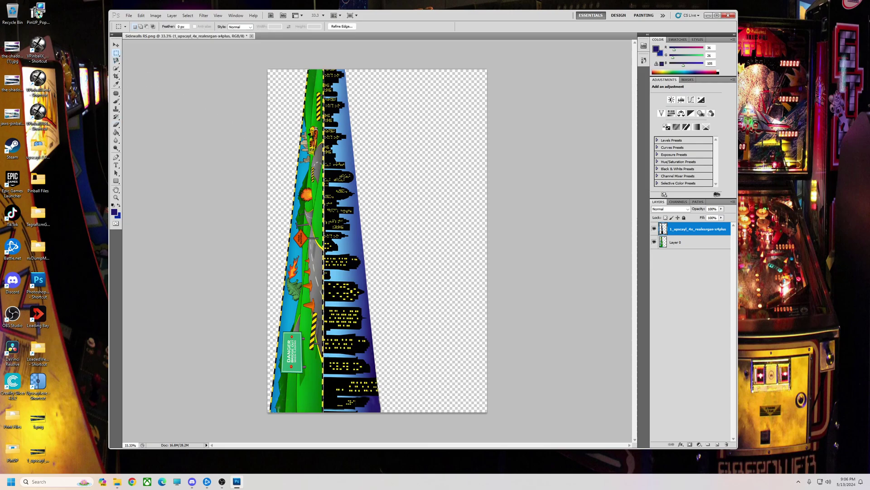
Place a second copy of the upscaled image, rotated about -90° over the left sidewall, with a width scale of about 83%
{"action": "left_click_drag", "start_coordinate": [38, 454], "coordinate": [376, 240]}
{"action": "left_click_drag", "start_coordinate": [495, 245], "coordinate": [380, 123]}
{"action": "left_click_drag", "start_coordinate": [404, 290], "coordinate": [282, 357]}
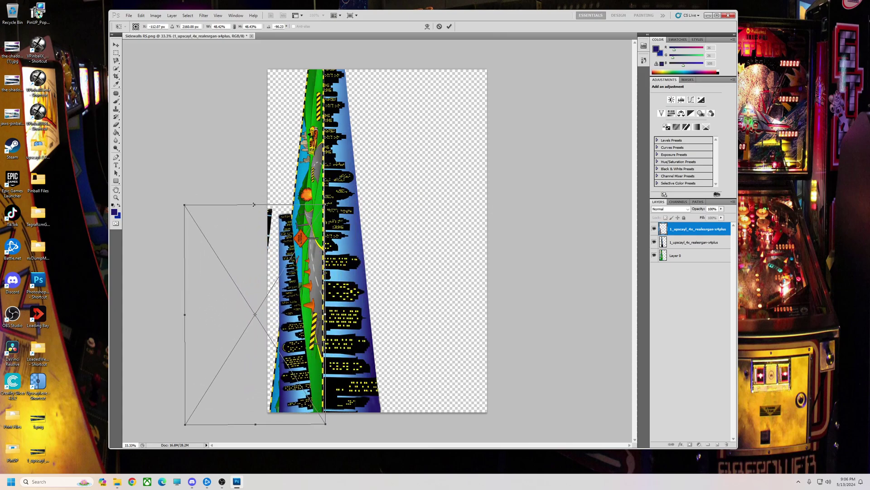
{"action": "left_click_drag", "start_coordinate": [254, 204], "coordinate": [284, 48]}
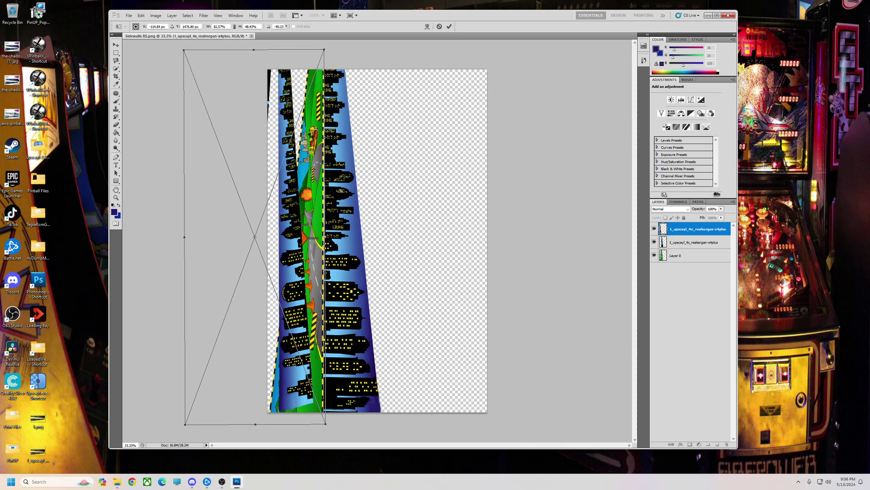
Fit the second copy to the left sidewall, with a height scale of about 79%, a width scale of about 83% and a rotation of about -84°
{"action": "left_click_drag", "start_coordinate": [326, 258], "coordinate": [370, 259]}
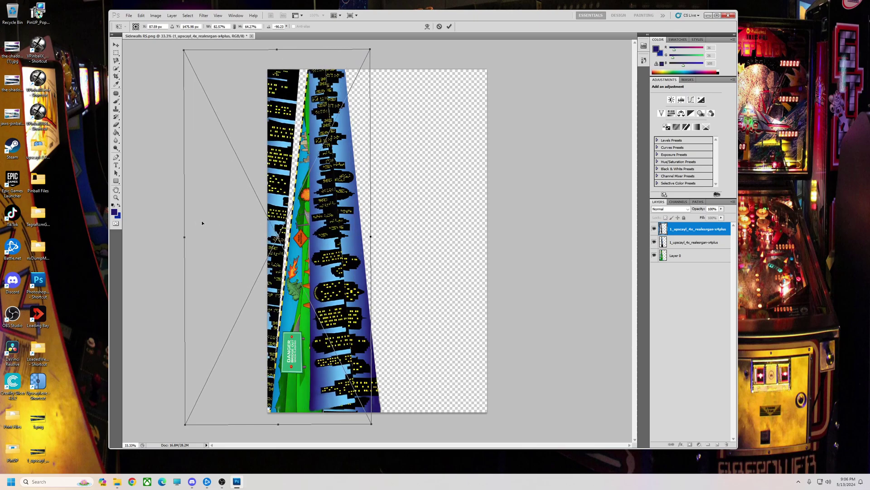
{"action": "left_click_drag", "start_coordinate": [184, 238], "coordinate": [142, 237]}
{"action": "left_click_drag", "start_coordinate": [319, 101], "coordinate": [296, 105]}
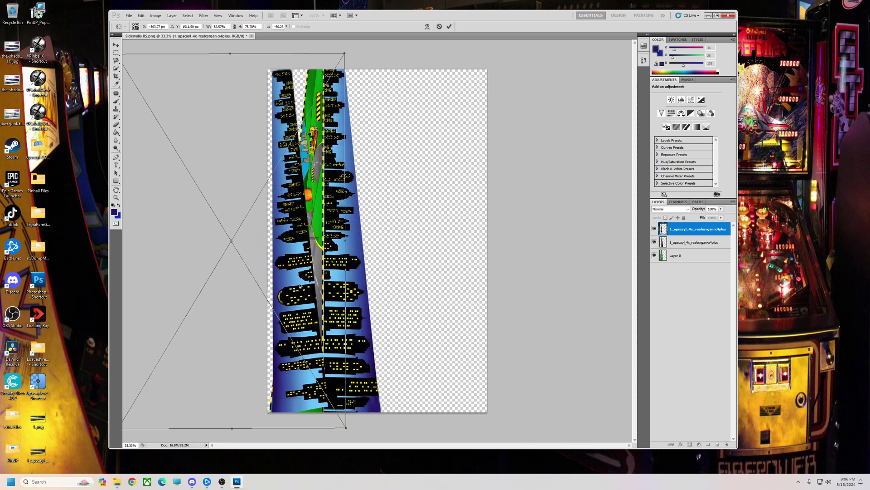
{"action": "left_click_drag", "start_coordinate": [228, 49], "coordinate": [288, 209]}
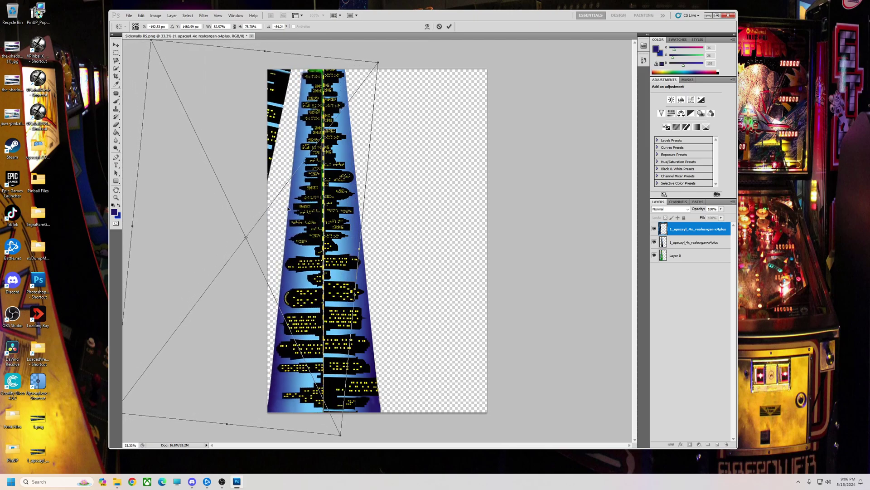
{"action": "left_click_drag", "start_coordinate": [267, 49], "coordinate": [266, 42]}
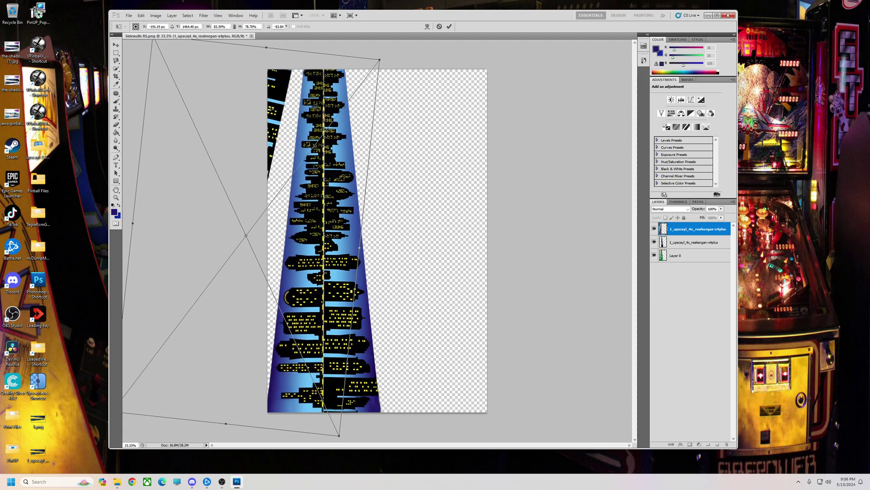
Reduce the second copy's height scale to about 77% and nudge it sideways to meet the right blade along the centre line
{"action": "key", "text": "Right"}
{"action": "key", "text": "Right"}
{"action": "key", "text": "Right"}
{"action": "key", "text": "Right"}
{"action": "key", "text": "Right"}
{"action": "key", "text": "Right"}
{"action": "key", "text": "Right"}
{"action": "key", "text": "Right"}
{"action": "key", "text": "Right"}
{"action": "key", "text": "Right"}
{"action": "key", "text": "Right"}
{"action": "key", "text": "Right"}
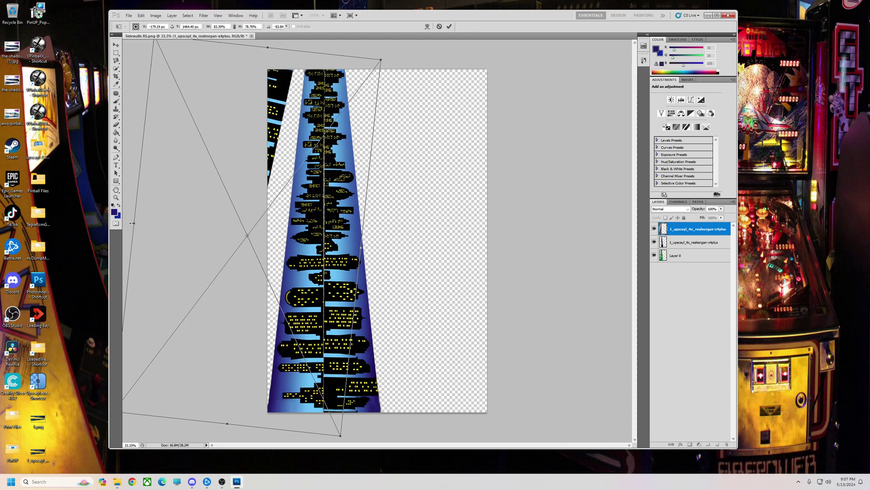
{"action": "left_click_drag", "start_coordinate": [132, 223], "coordinate": [138, 223]}
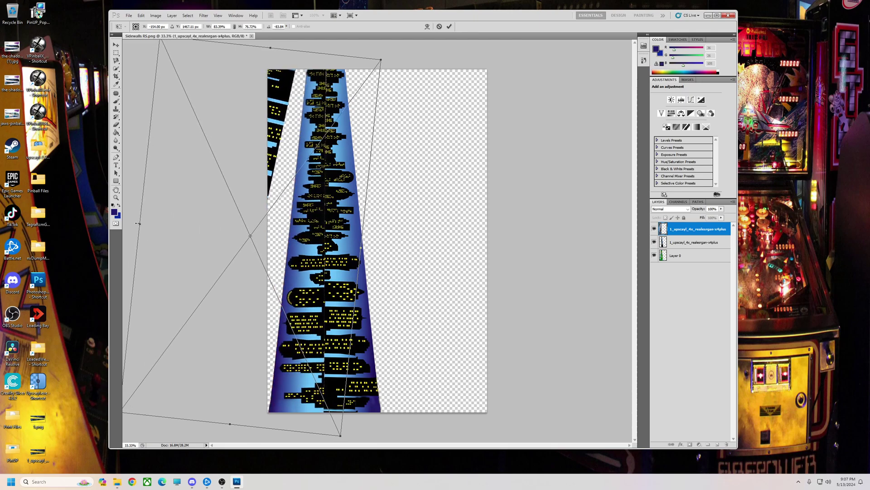
{"action": "key", "text": "Left"}
{"action": "key", "text": "Left"}
{"action": "key", "text": "Left"}
{"action": "key", "text": "Left"}
{"action": "key", "text": "Left"}
{"action": "key", "text": "Left"}
{"action": "key", "text": "Left"}
{"action": "key", "text": "Left"}
{"action": "key", "text": "Left"}
{"action": "key", "text": "Left"}
{"action": "key", "text": "Left"}
{"action": "key", "text": "Left"}
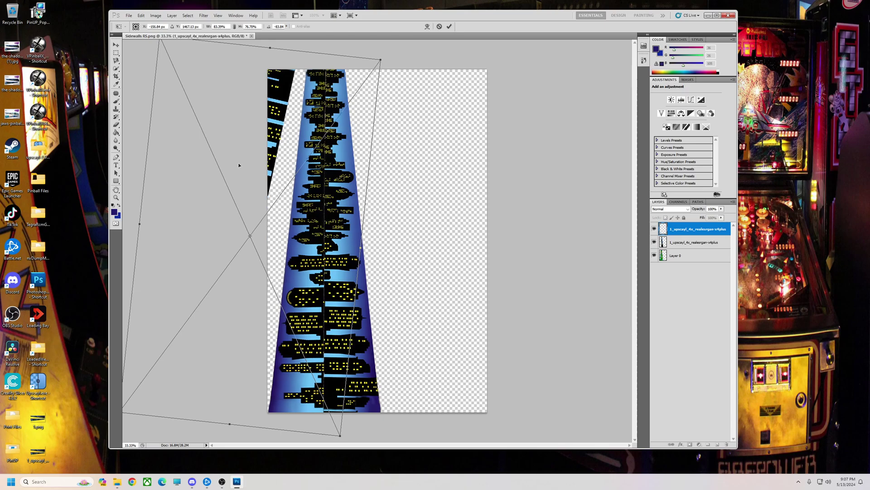
{"action": "key", "text": "Right"}
{"action": "key", "text": "Right"}
{"action": "key", "text": "Right"}
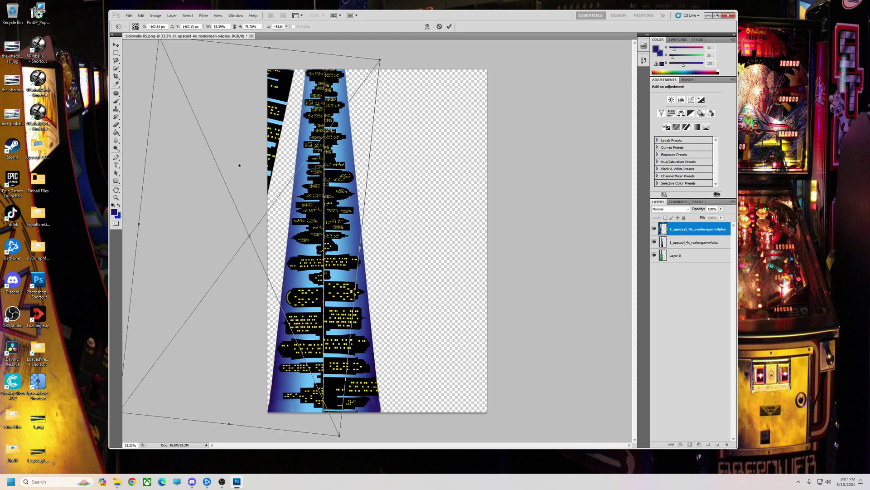
Commit the placement of the second blade copy and rasterize its layer for erasing
{"action": "left_click", "coordinate": [116, 45]}
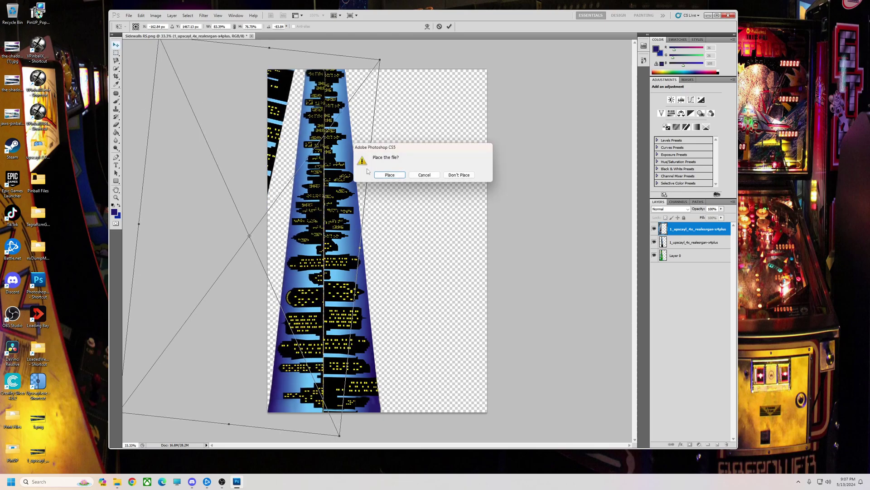
{"action": "left_click", "coordinate": [384, 174]}
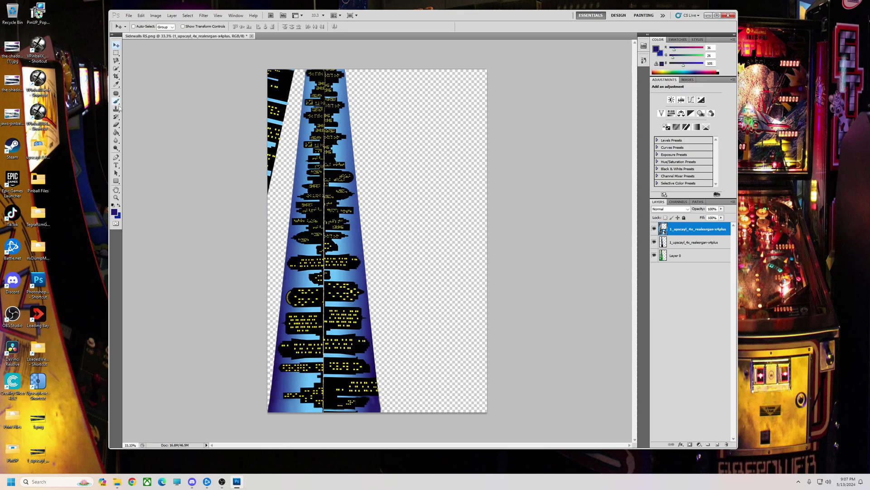
{"action": "left_click", "coordinate": [116, 125]}
{"action": "left_click", "coordinate": [386, 174]}
{"action": "left_click", "coordinate": [407, 178]}
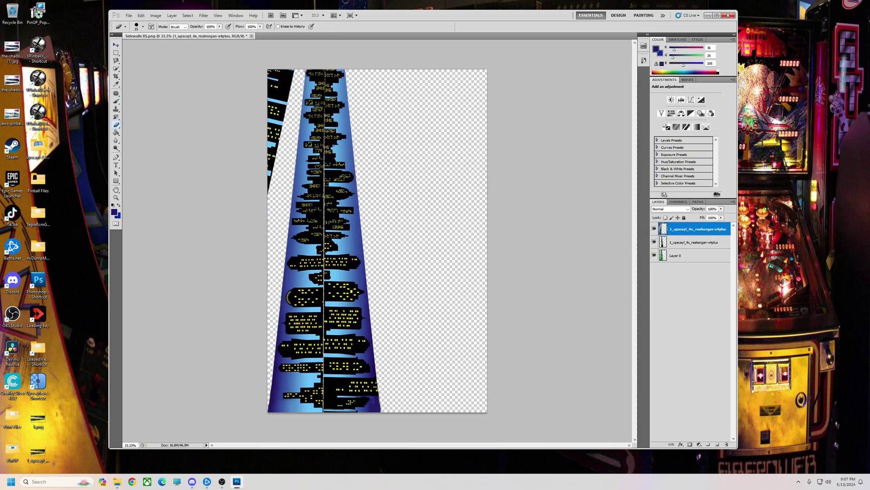
Enlarge the eraser brush and erase the leftover blade fragment in the canvas's upper-left corner
{"action": "right_click", "coordinate": [286, 89]}
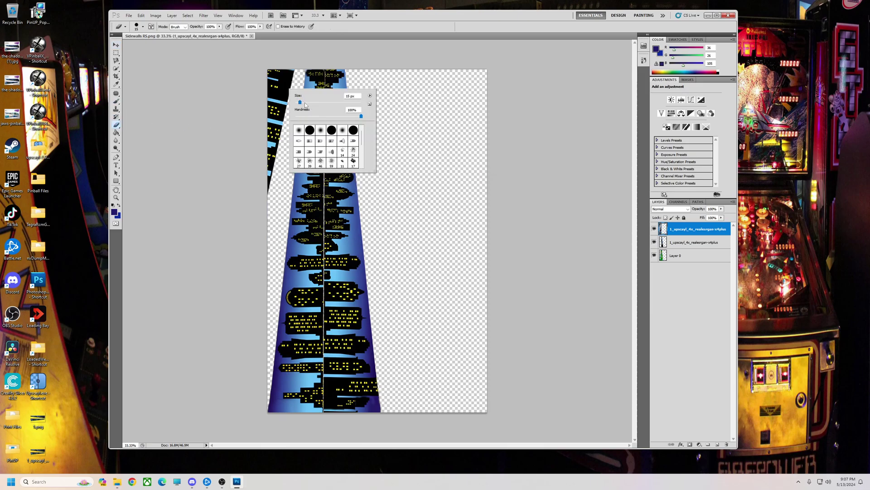
{"action": "left_click_drag", "start_coordinate": [305, 104], "coordinate": [320, 104]}
{"action": "mouse_move", "coordinate": [289, 79]}
{"action": "left_mouse_down"}
{"action": "mouse_move", "coordinate": [269, 129]}
{"action": "mouse_move", "coordinate": [267, 190]}
{"action": "mouse_move", "coordinate": [285, 72]}
{"action": "mouse_move", "coordinate": [269, 120]}
{"action": "mouse_move", "coordinate": [266, 68]}
{"action": "left_mouse_up"}
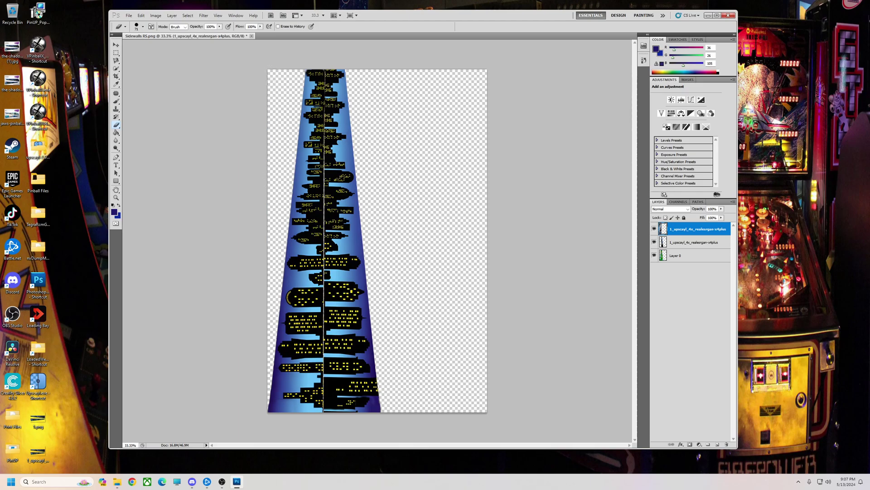
Delete the template's Layer 0 so only the two blade layers remain, and select the upper blade layer
{"action": "left_click", "coordinate": [674, 260]}
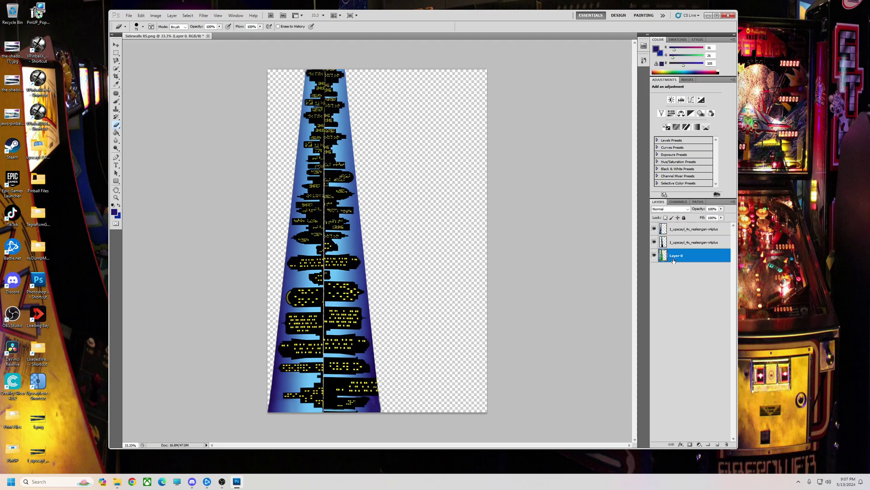
{"action": "key", "text": "Delete"}
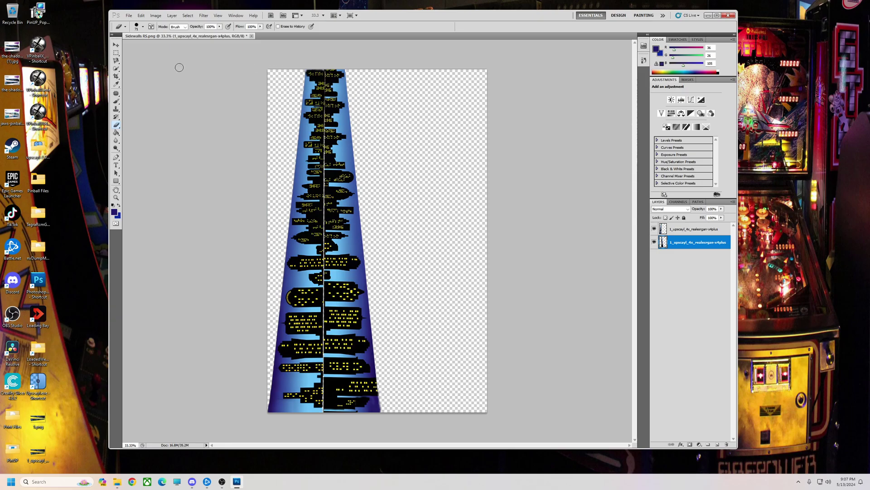
{"action": "left_click", "coordinate": [116, 44]}
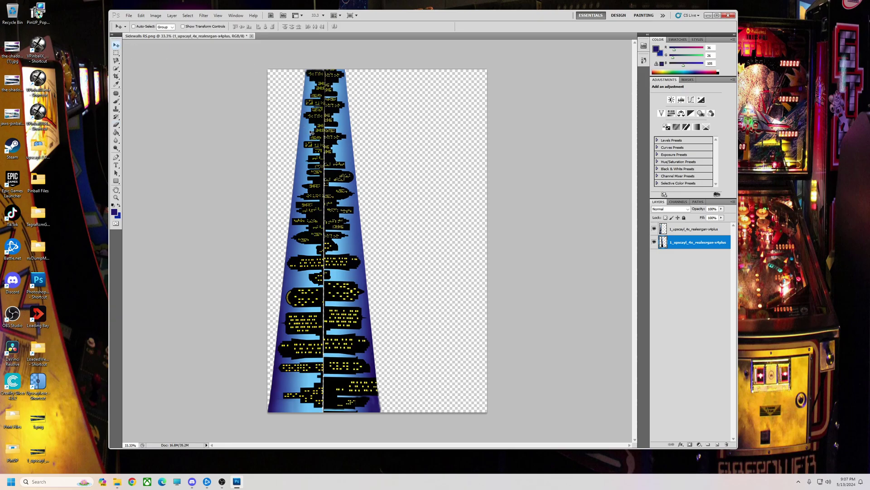
{"action": "left_click", "coordinate": [690, 229]}
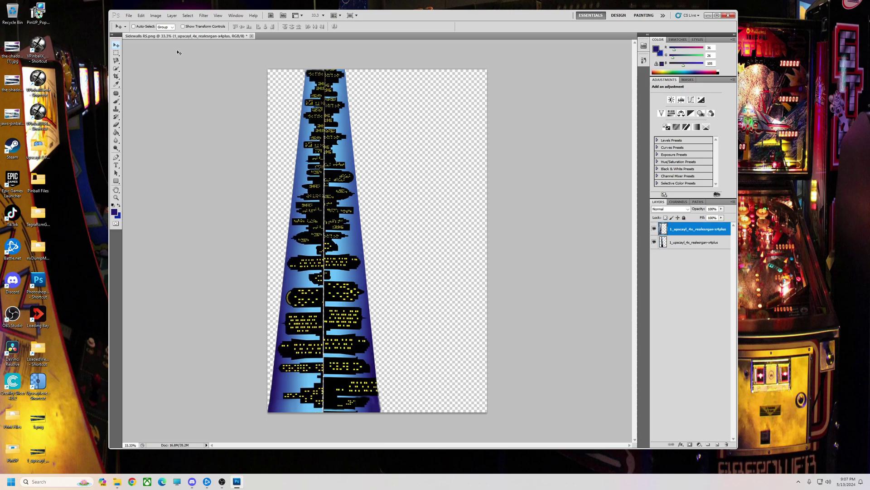
Start saving the artwork as a separate file and change its name to Sidewalls S
{"action": "left_click", "coordinate": [129, 15]}
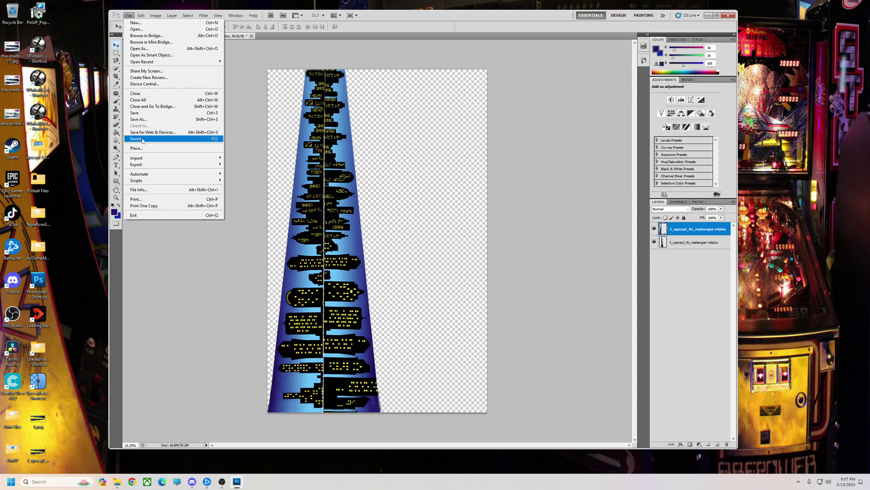
{"action": "left_click", "coordinate": [139, 119]}
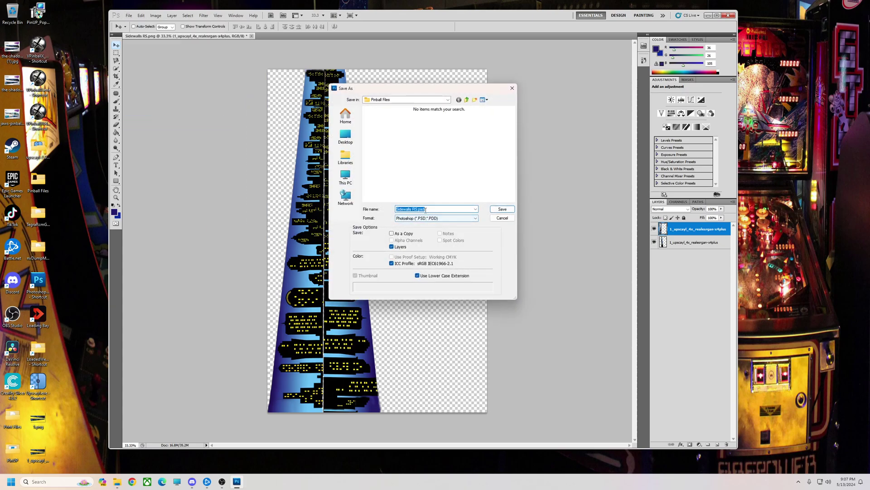
{"action": "left_click", "coordinate": [428, 209]}
{"action": "key", "text": "BackSpace"}
{"action": "key", "text": "BackSpace"}
{"action": "key", "text": "BackSpace"}
{"action": "key", "text": "BackSpace"}
{"action": "key", "text": "BackSpace"}
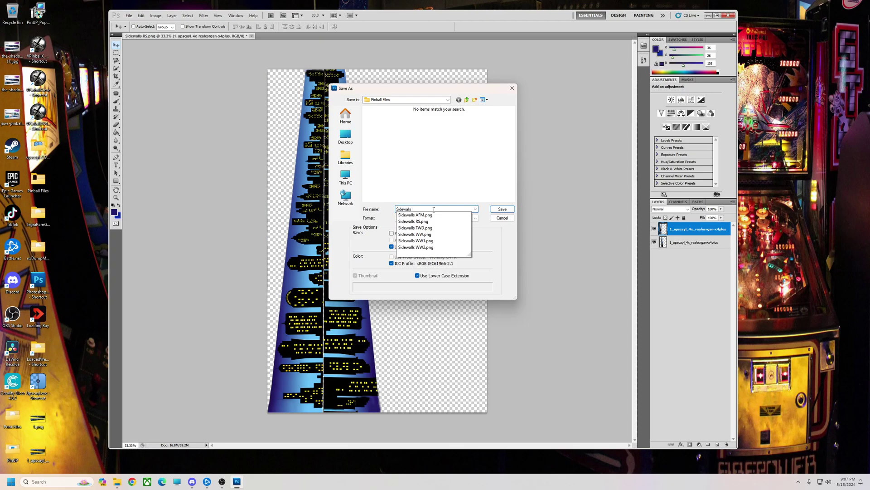
{"action": "type", "text": "S"}
Choose the PNG format and save Sidewalls S.png to the desktop with the PNG options accepted
{"action": "left_click", "coordinate": [435, 218]}
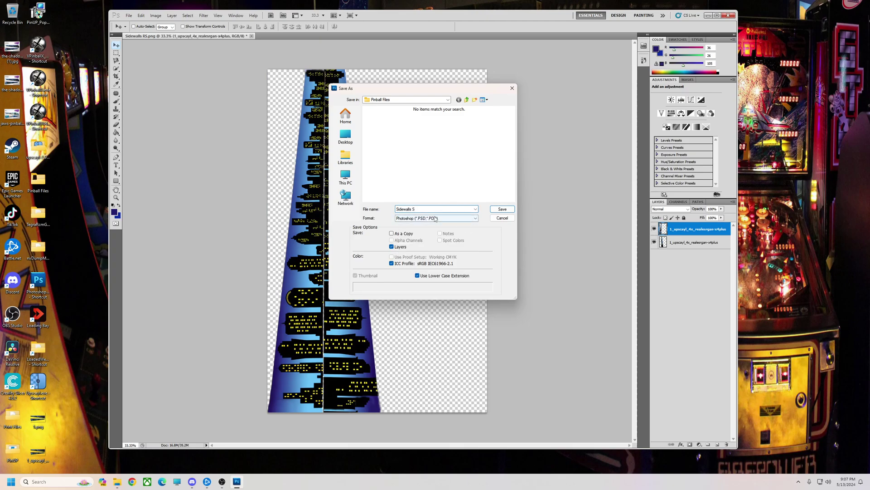
{"action": "left_click", "coordinate": [404, 290]}
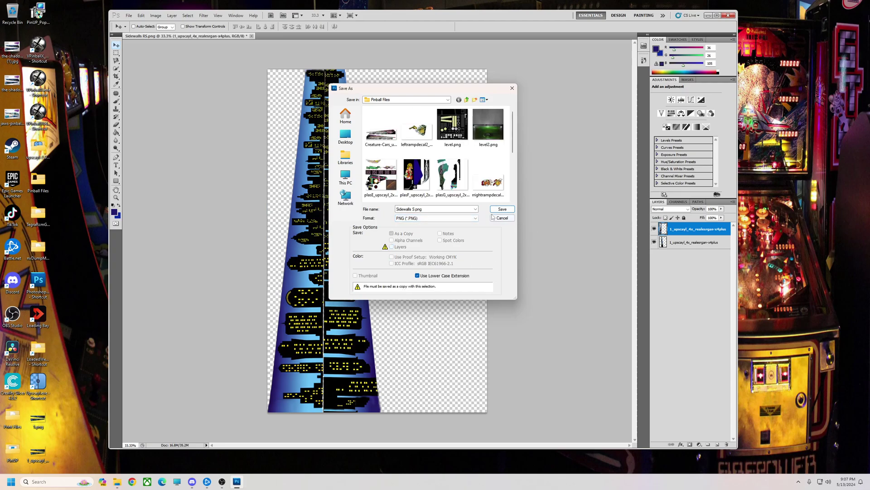
{"action": "left_click", "coordinate": [346, 136]}
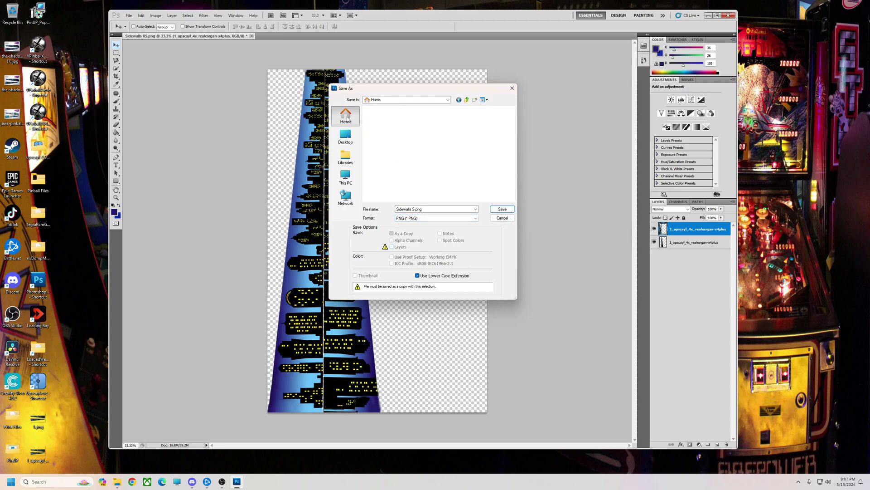
{"action": "left_click", "coordinate": [502, 209]}
{"action": "left_click", "coordinate": [457, 160]}
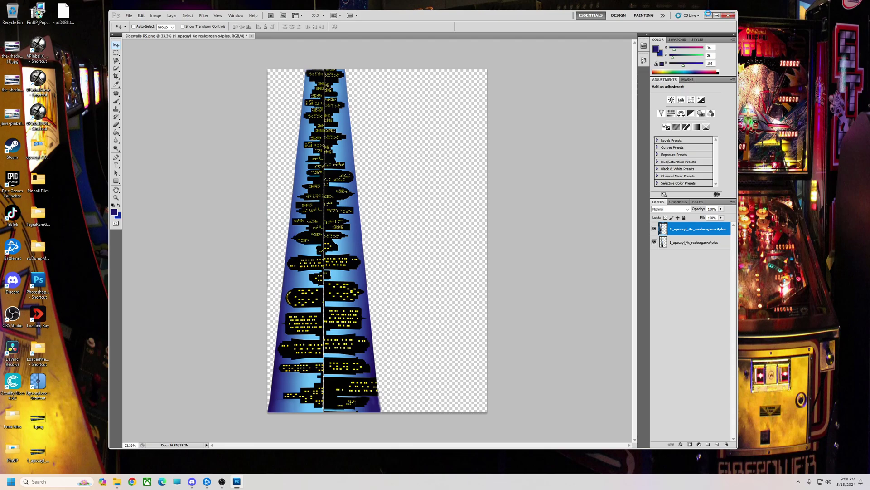
Switch from Photoshop to Visual Pinball and open the recent table The Shadow (Bally 1994).vpx
{"action": "left_click", "coordinate": [710, 16]}
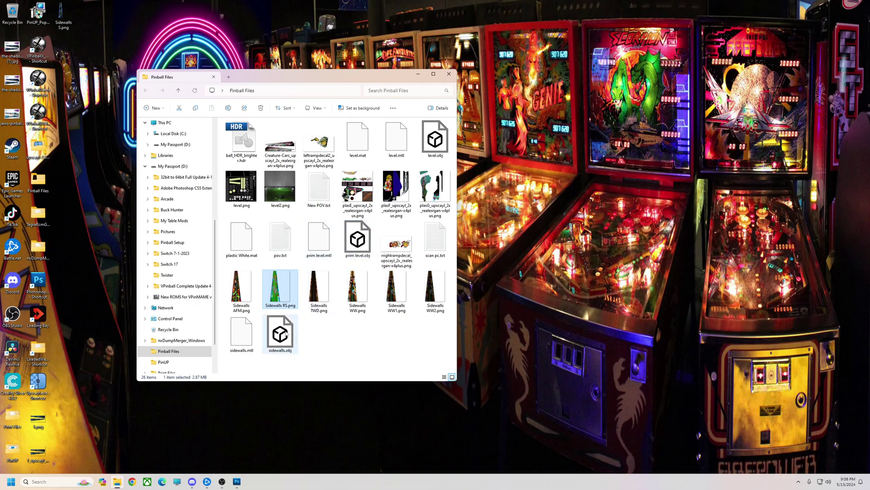
{"action": "left_click_drag", "start_coordinate": [322, 79], "coordinate": [288, 116]}
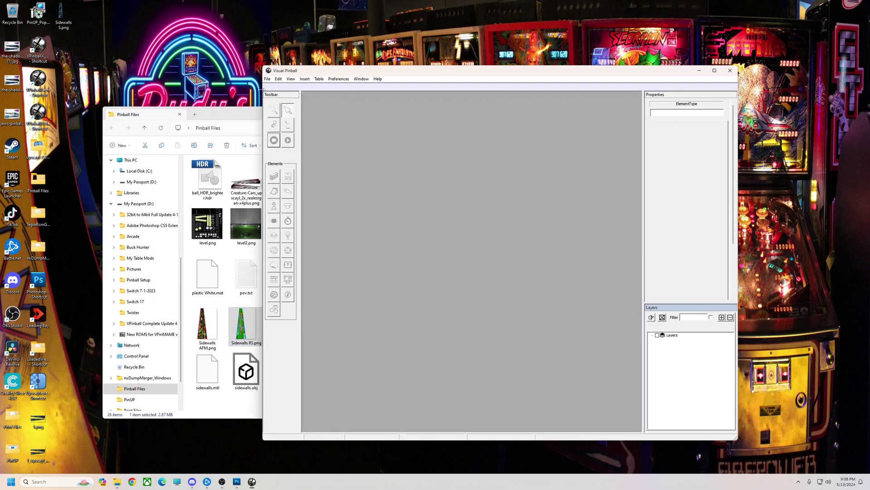
{"action": "left_click", "coordinate": [267, 78]}
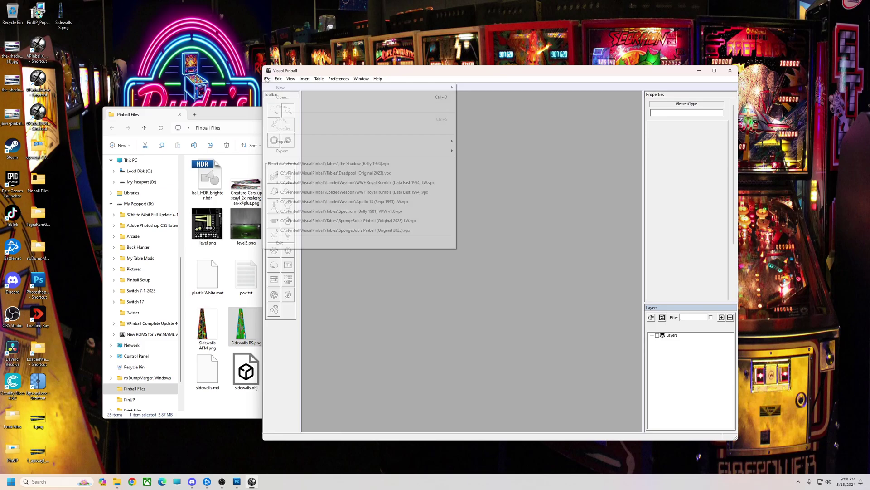
{"action": "left_click", "coordinate": [346, 163]}
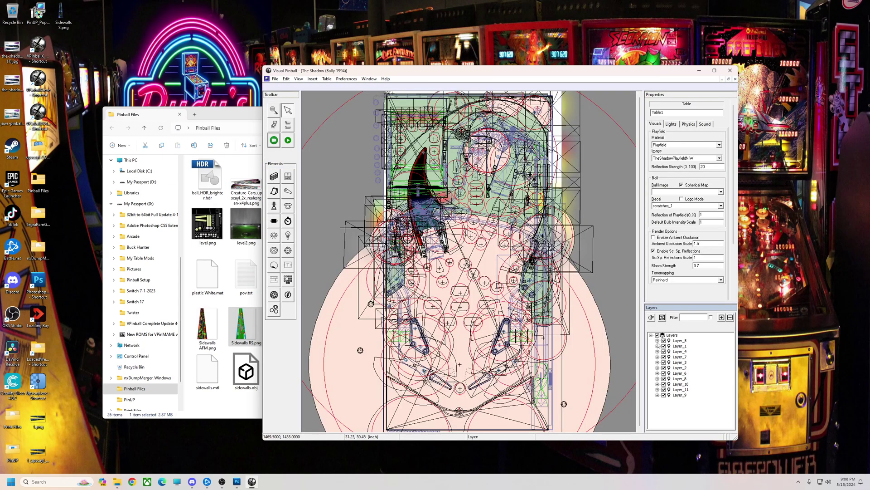
Hide all of the table's layers and turn off the playfield image in the editor
{"action": "left_click", "coordinate": [657, 335]}
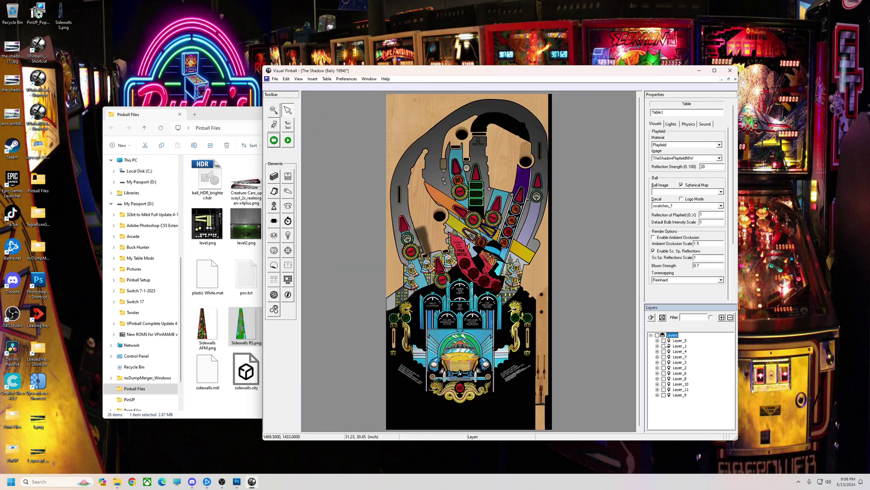
{"action": "left_click", "coordinate": [314, 79]}
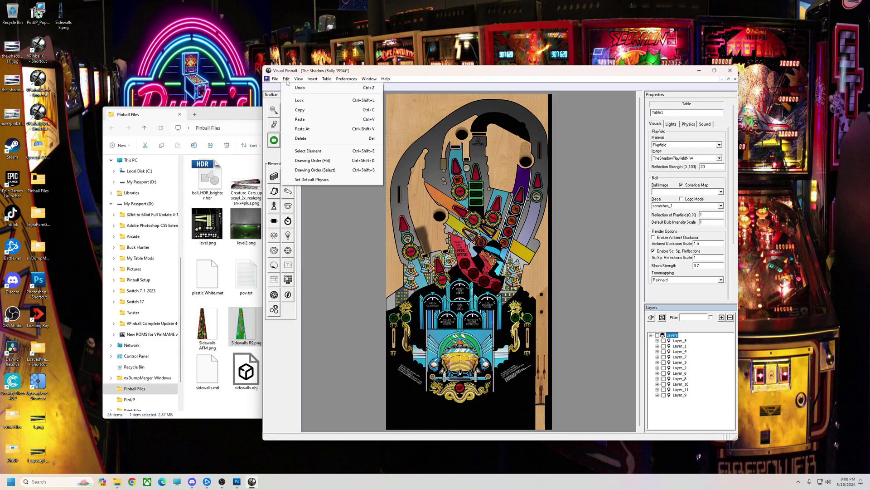
{"action": "mouse_move", "coordinate": [299, 79]}
{"action": "left_click", "coordinate": [320, 119]}
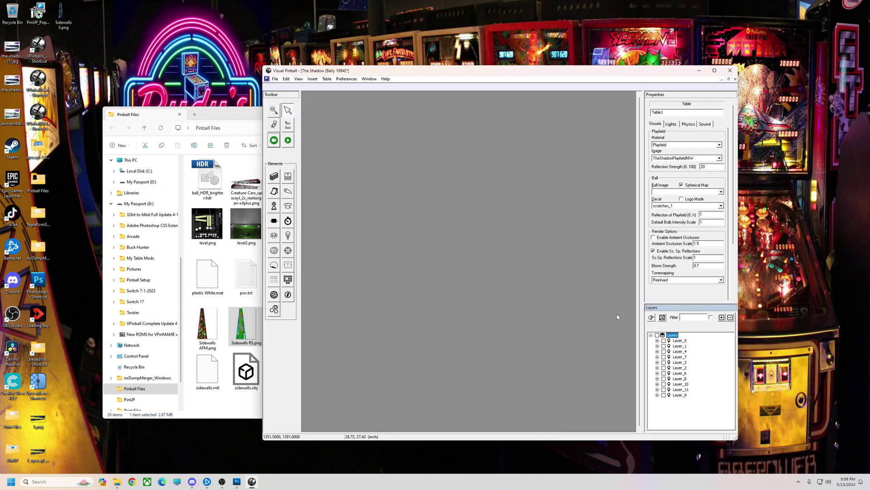
Check the contents of Layer_1, hide it again and show only Layer_4
{"action": "left_click", "coordinate": [663, 346]}
{"action": "left_click", "coordinate": [664, 346]}
{"action": "left_click", "coordinate": [664, 346]}
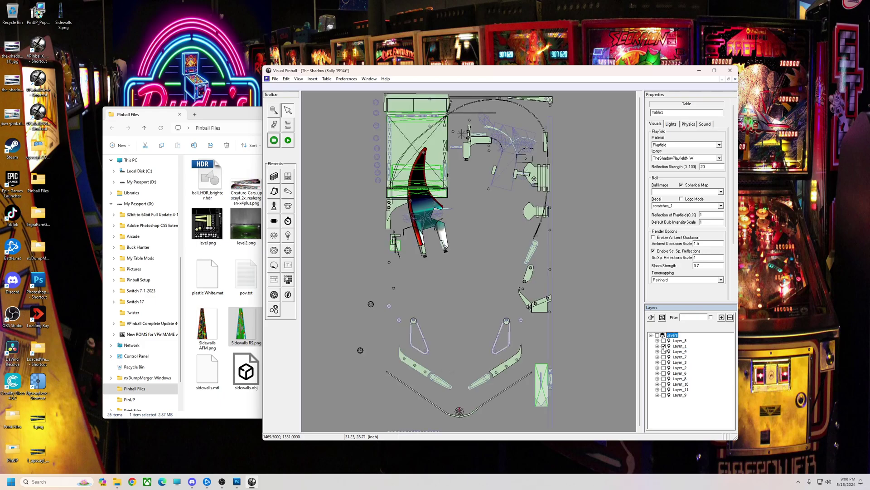
{"action": "left_click", "coordinate": [663, 346]}
{"action": "left_click", "coordinate": [664, 352]}
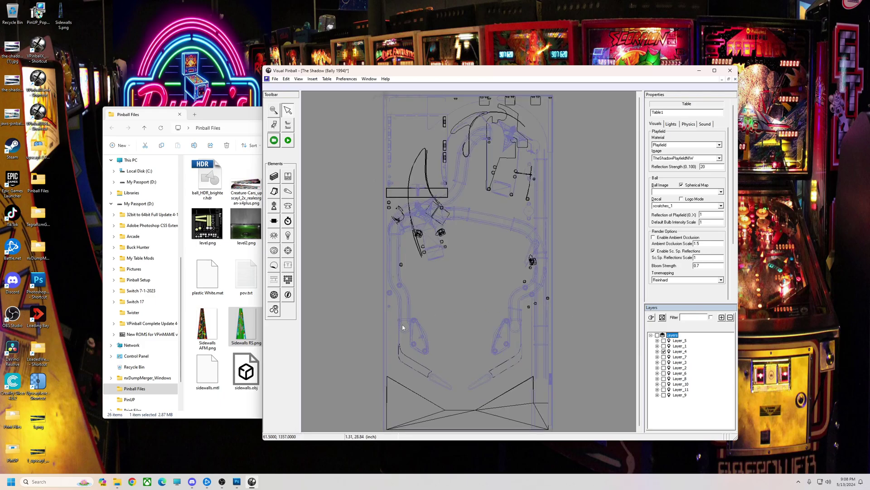
Insert a new primitive in the empty area to the left of the table outline
{"action": "left_click", "coordinate": [274, 110]}
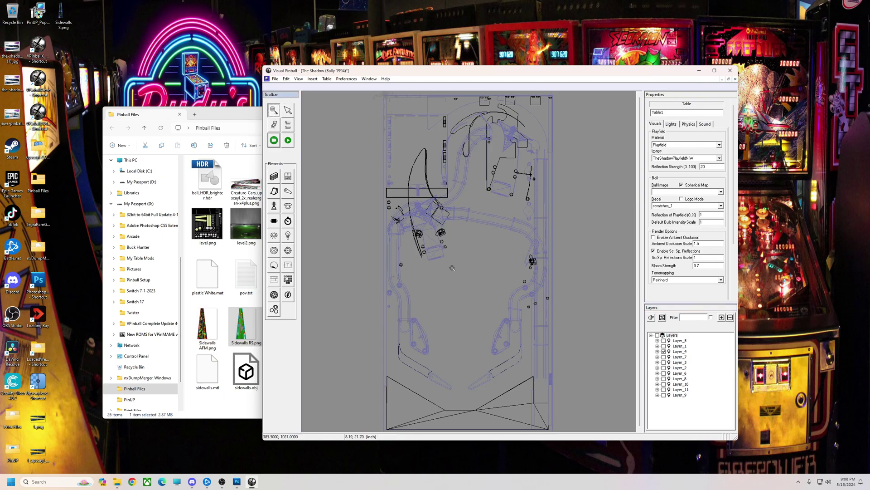
{"action": "right_click", "coordinate": [460, 271]}
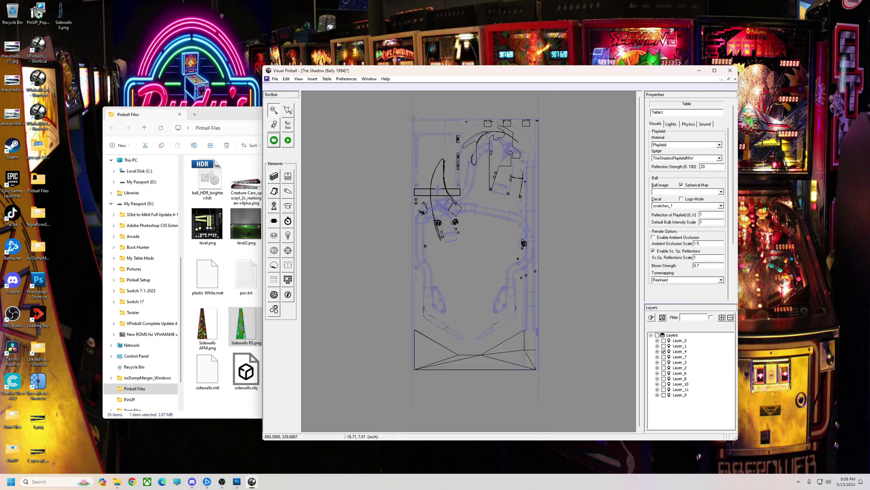
{"action": "left_click", "coordinate": [288, 109]}
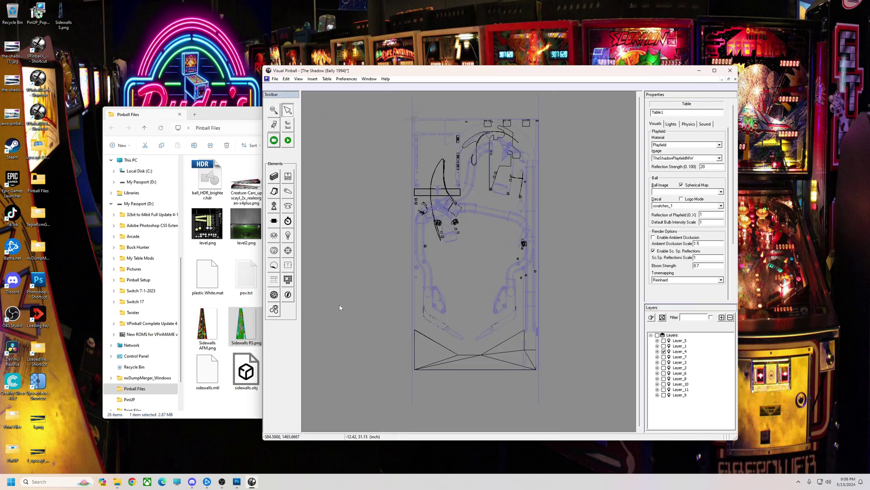
{"action": "left_click", "coordinate": [274, 295]}
{"action": "left_click", "coordinate": [368, 289]}
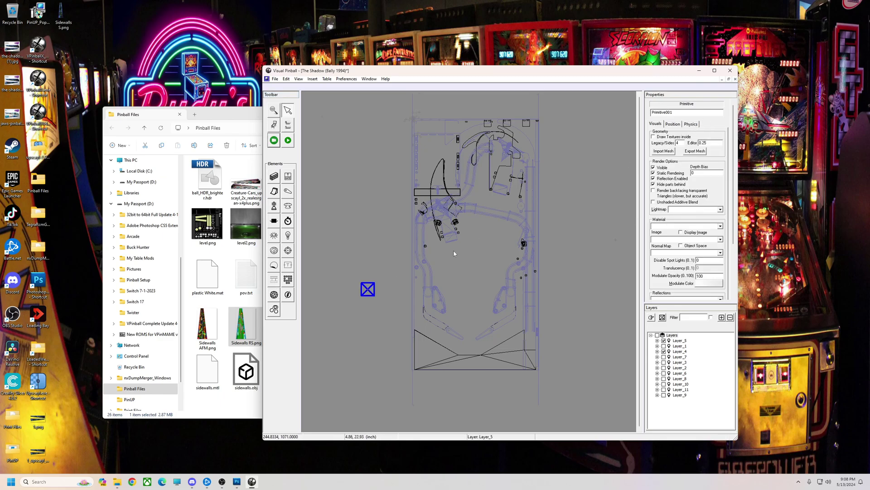
Import the sidewalls.obj mesh from the Pinball Files folder into the new primitive, keeping the default import options
{"action": "left_click", "coordinate": [664, 151]}
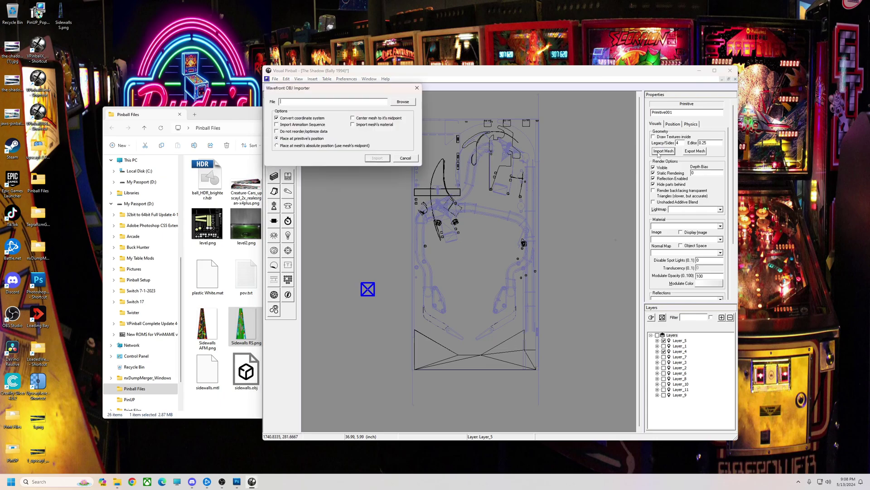
{"action": "left_click", "coordinate": [403, 102]}
{"action": "left_click", "coordinate": [418, 144]}
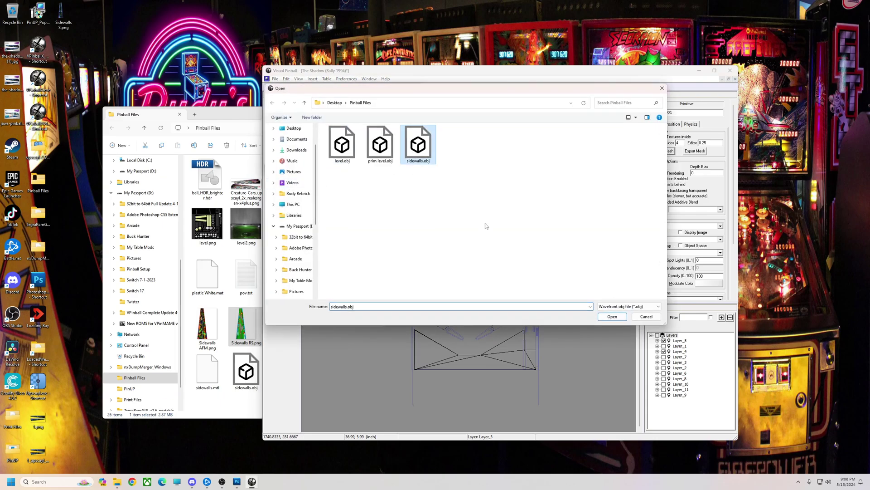
{"action": "left_click", "coordinate": [613, 316]}
{"action": "left_click", "coordinate": [376, 158]}
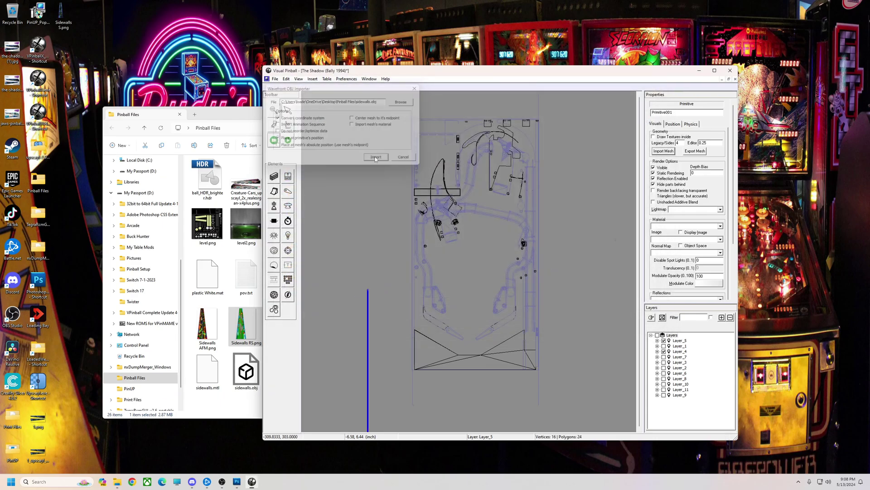
Make the sidewalls primitive a non-collidable toy and open its position settings
{"action": "left_click", "coordinate": [692, 124]}
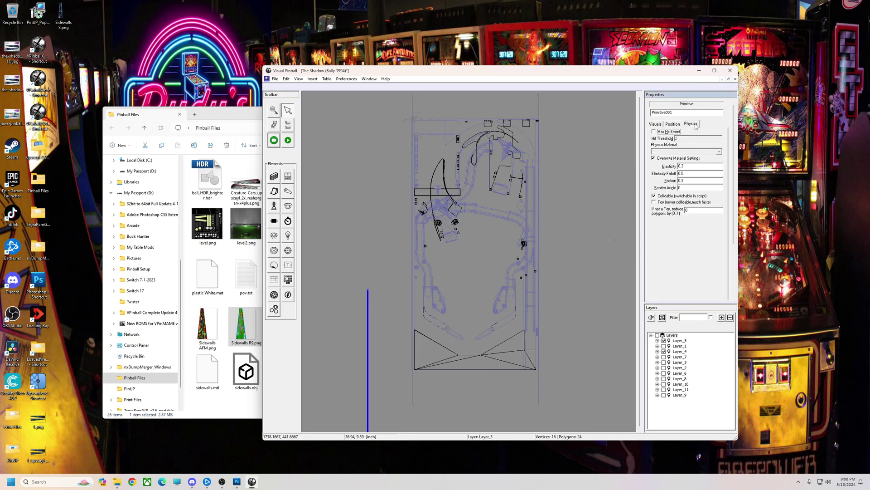
{"action": "left_click", "coordinate": [654, 203]}
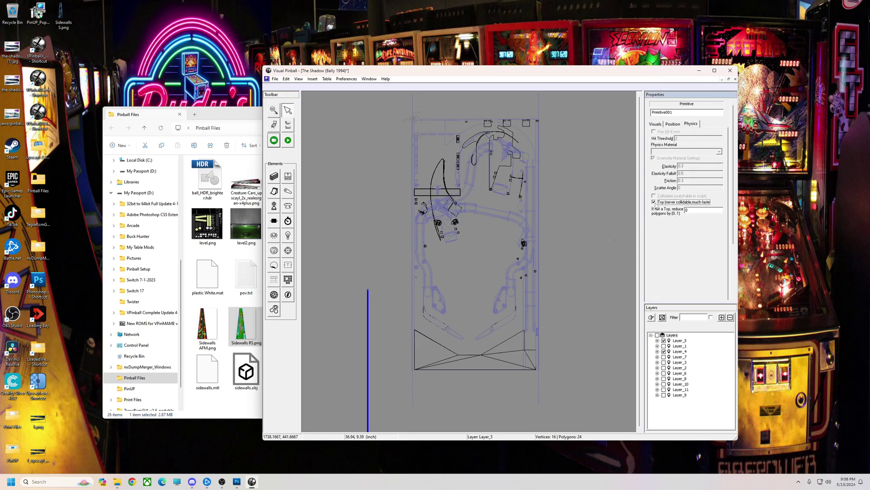
{"action": "left_click", "coordinate": [674, 124]}
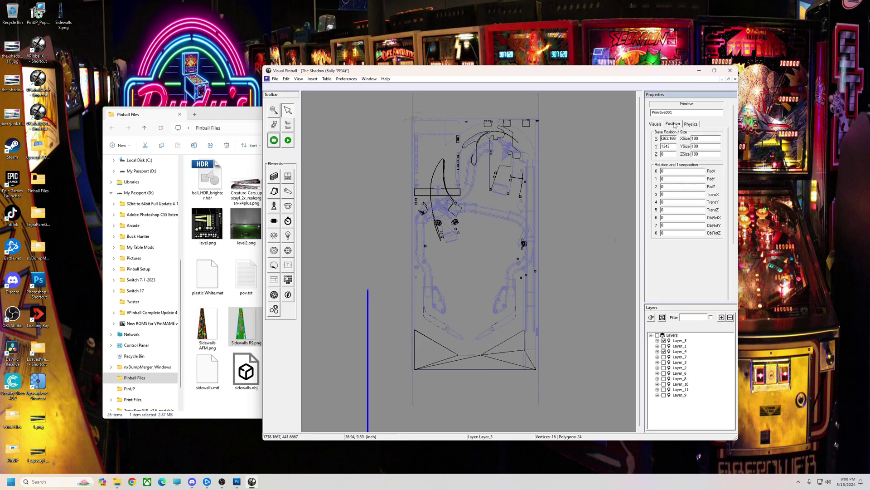
Set the sidewalls primitive's X, Y and Z sizes to 1, its Z position to 50 and its X rotation to 89
{"action": "left_click", "coordinate": [705, 146]}
{"action": "key", "text": "BackSpace"}
{"action": "left_click", "coordinate": [706, 155]}
{"action": "key", "text": "BackSpace"}
{"action": "key", "text": "BackSpace"}
{"action": "left_click", "coordinate": [672, 172]}
{"action": "left_click", "coordinate": [591, 228]}
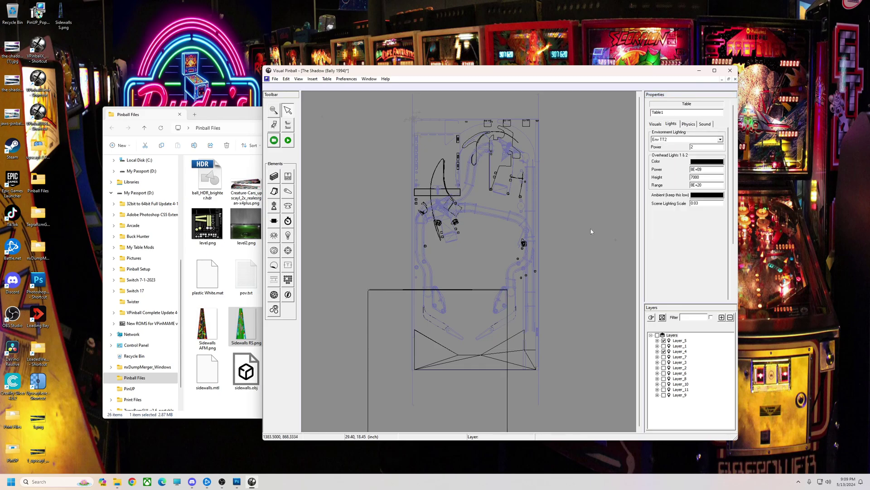
Move the sidewalls primitive onto the table outline's upper-left corner and set its Z size to 0.91 to match the table length
{"action": "left_click_drag", "start_coordinate": [398, 292], "coordinate": [443, 121]}
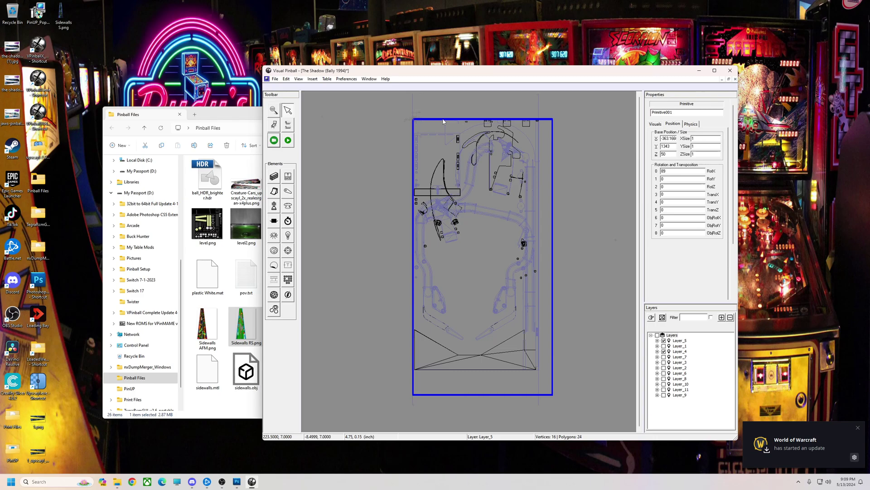
{"action": "left_click_drag", "start_coordinate": [443, 121], "coordinate": [443, 120]}
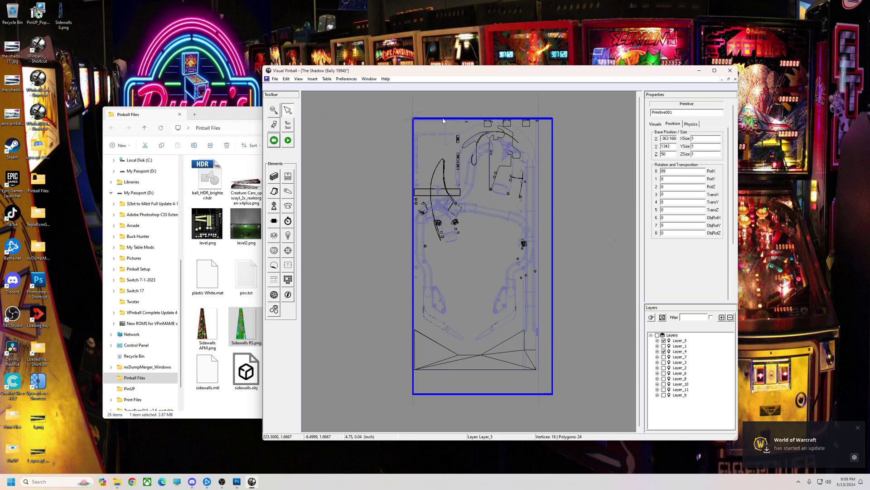
{"action": "left_click", "coordinate": [699, 154]}
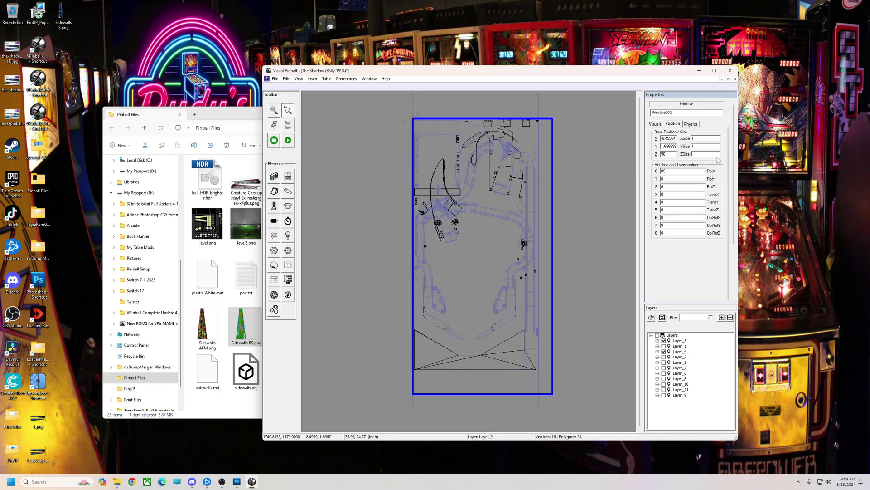
{"action": "type", "text": ".95"}
{"action": "left_click", "coordinate": [702, 146]}
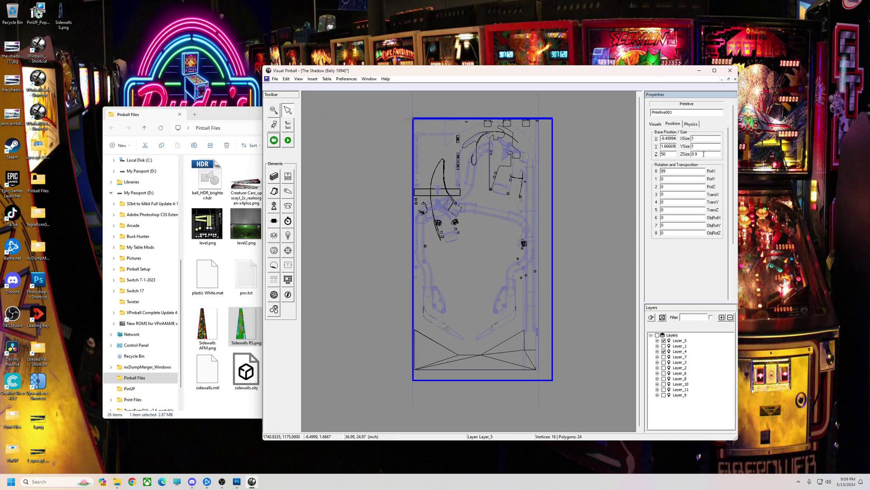
{"action": "left_click", "coordinate": [702, 147]}
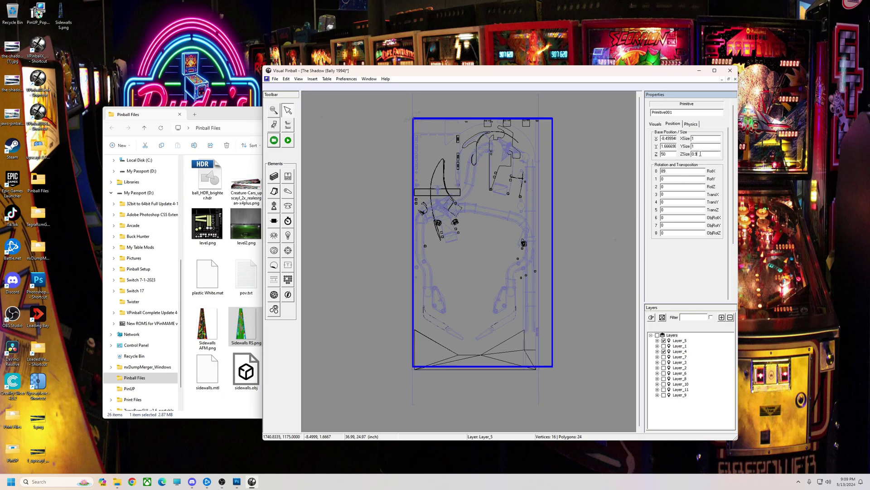
{"action": "left_click", "coordinate": [702, 147]}
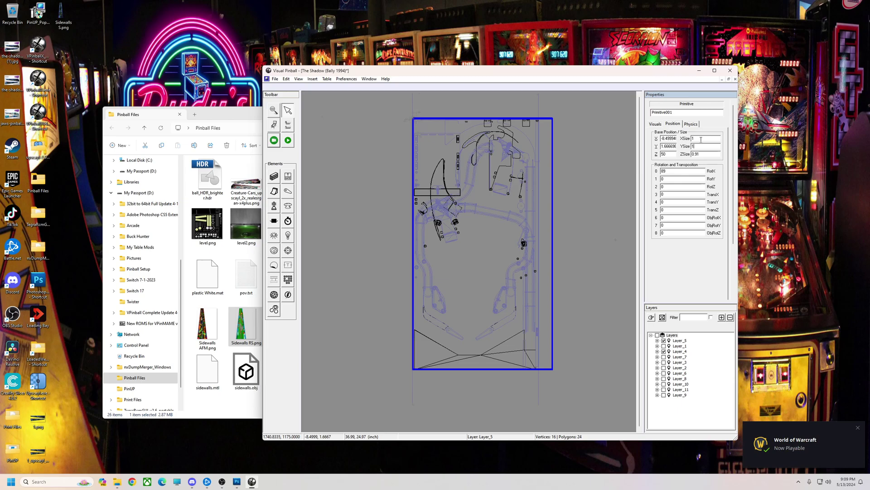
Set the sidewalls primitive's X size to 0.89 to match the table width
{"action": "left_click", "coordinate": [707, 138]}
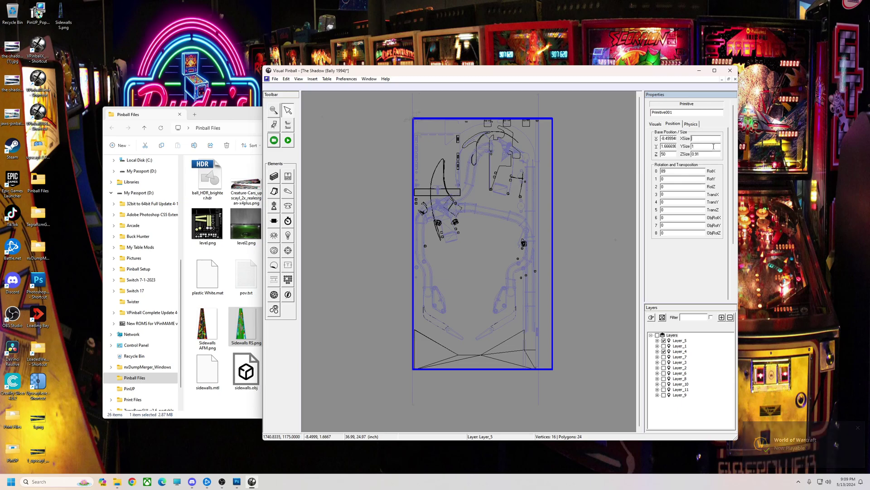
{"action": "key", "text": "BackSpace"}
{"action": "type", "text": ".9"}
{"action": "left_click", "coordinate": [702, 146]}
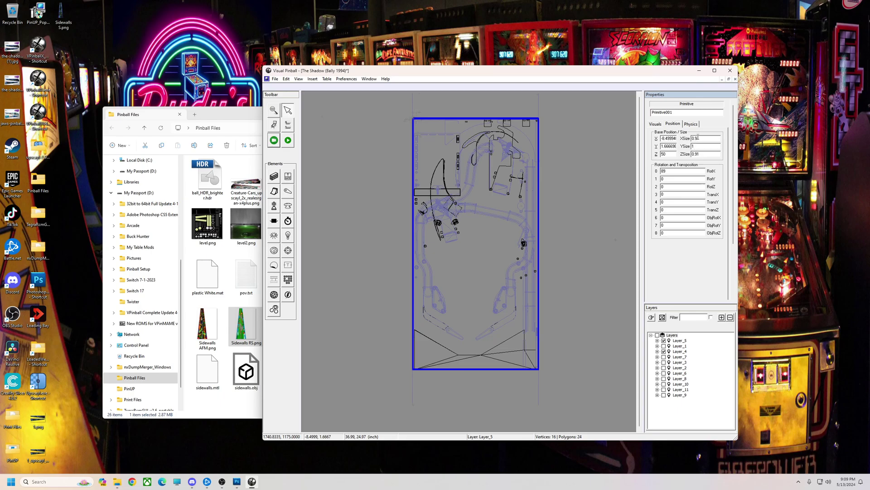
{"action": "left_click", "coordinate": [704, 146]}
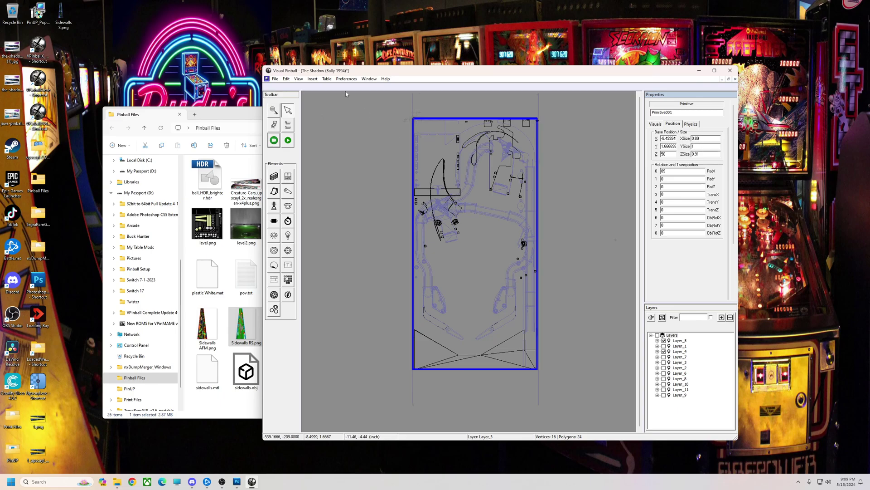
Turn off static rendering for the sidewalls primitive and give it the "Plastic with an image" material
{"action": "left_click", "coordinate": [658, 126]}
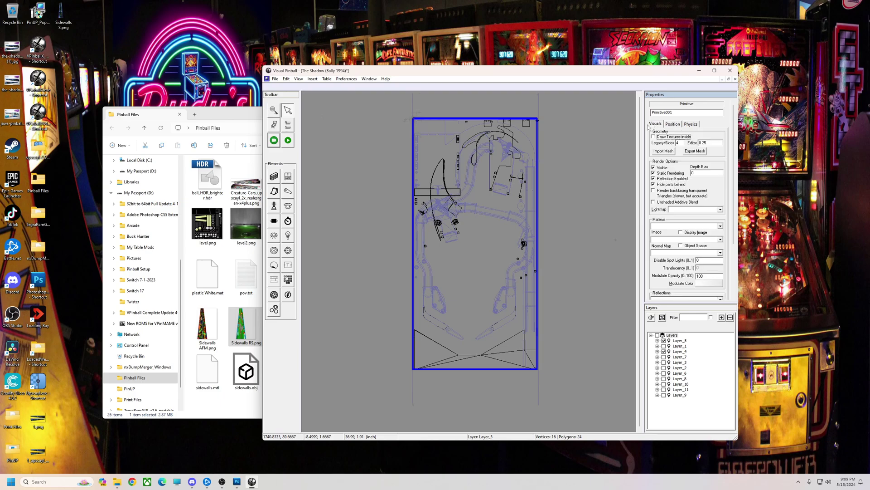
{"action": "left_click", "coordinate": [653, 174]}
{"action": "left_click", "coordinate": [666, 226]}
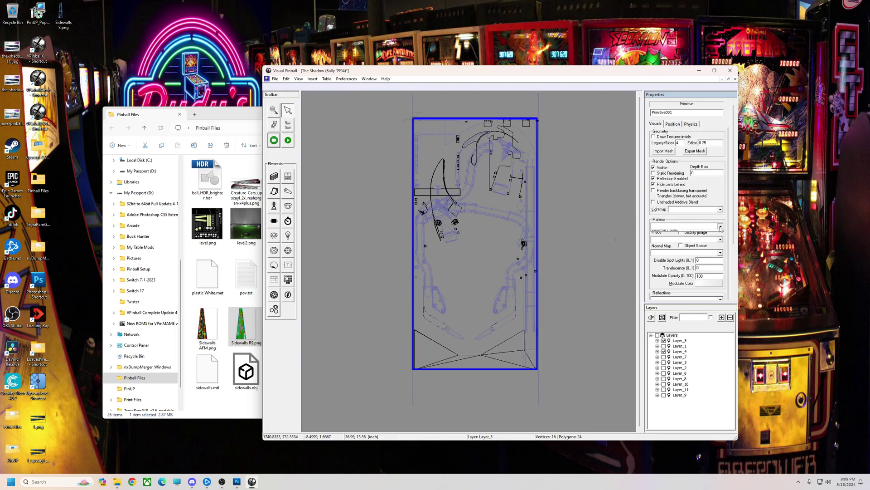
{"action": "scroll", "coordinate": [685, 245], "scroll_direction": "down", "scroll_amount": 6}
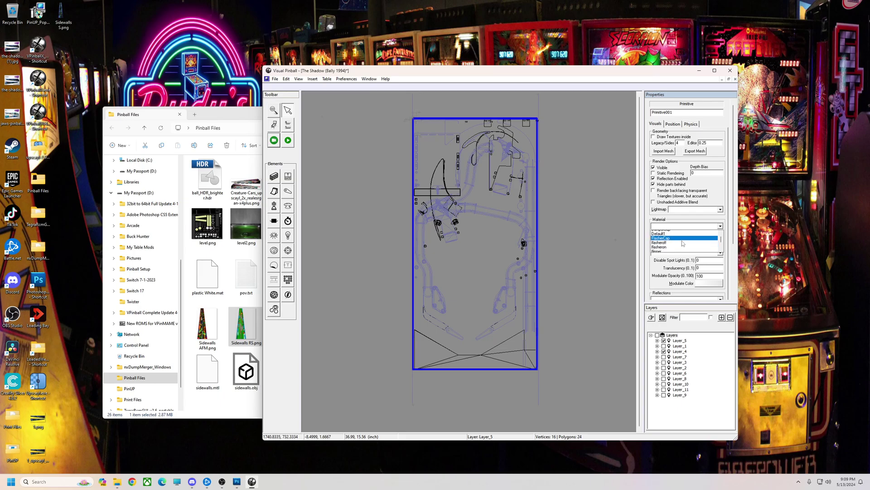
{"action": "scroll", "coordinate": [682, 245], "scroll_direction": "down", "scroll_amount": 4}
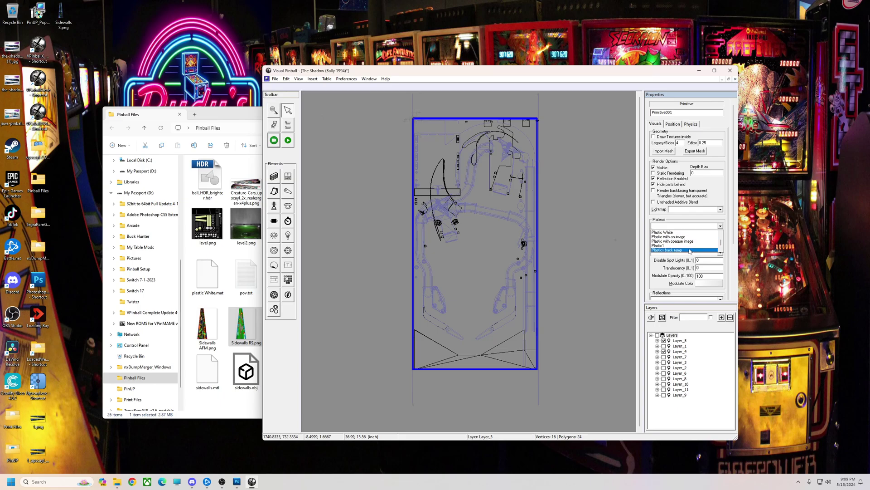
{"action": "left_click", "coordinate": [682, 239]}
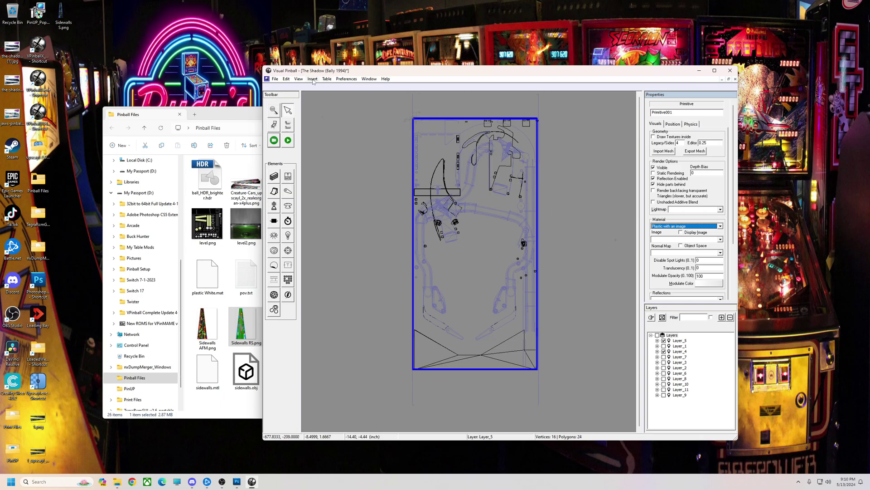
Import Sidewalls S.png from the Desktop into the table's images using the Image Manager
{"action": "left_click", "coordinate": [327, 79]}
{"action": "mouse_move", "coordinate": [313, 80]}
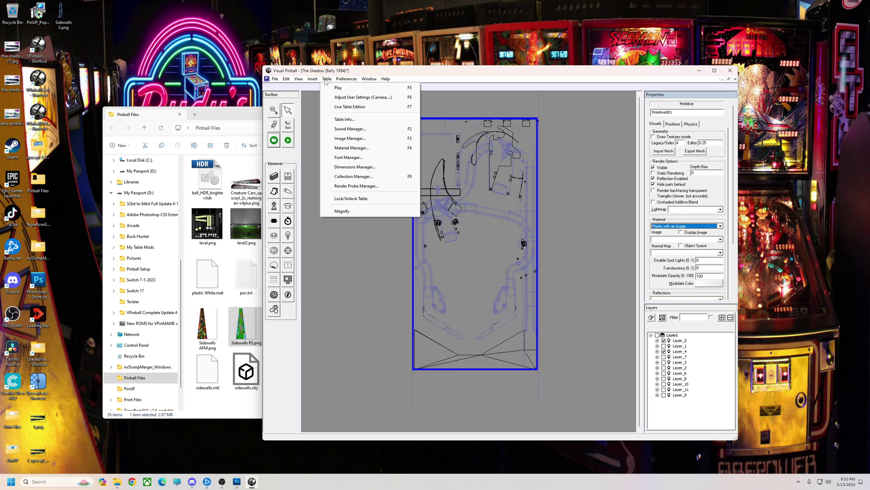
{"action": "left_click", "coordinate": [346, 138]}
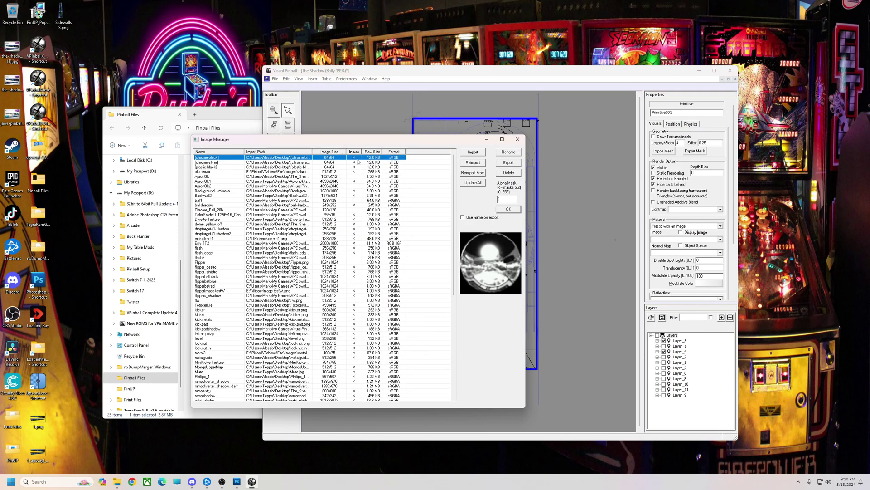
{"action": "left_click", "coordinate": [473, 152]}
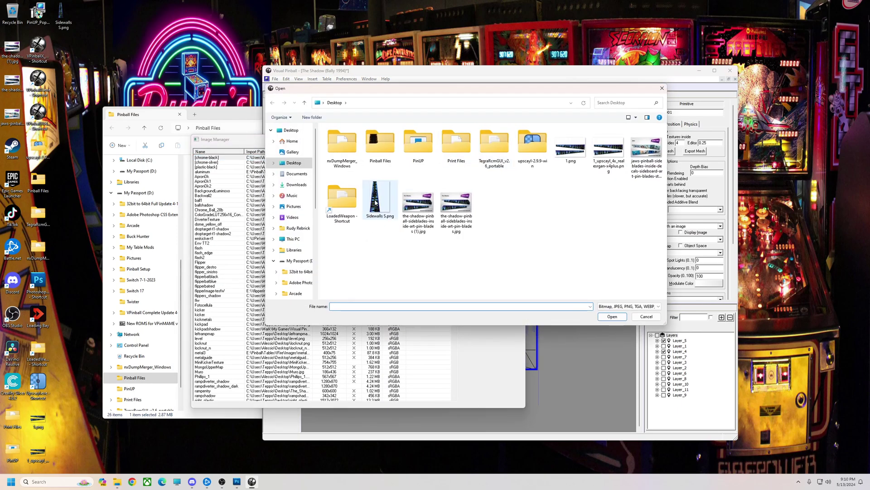
{"action": "left_click", "coordinate": [375, 202]}
{"action": "left_click", "coordinate": [612, 317]}
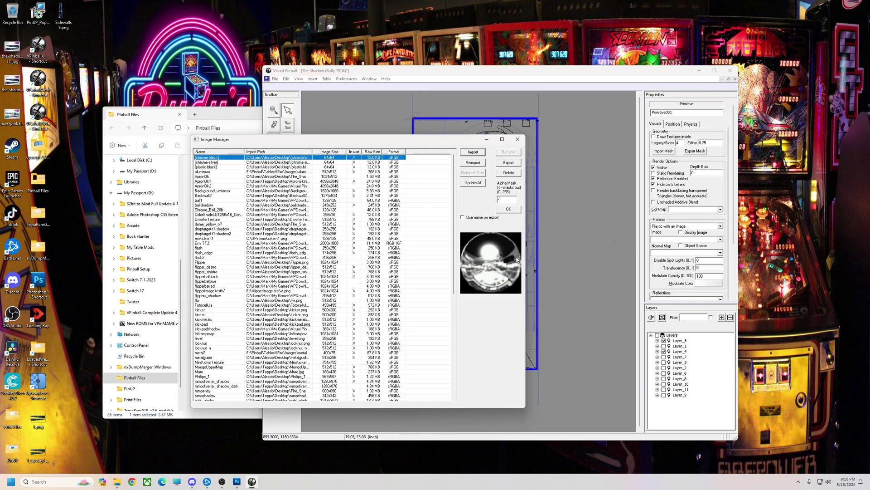
{"action": "left_click", "coordinate": [509, 209]}
Assign the "Sidewalls S" image to the sidewalls primitive
{"action": "left_click", "coordinate": [720, 240]}
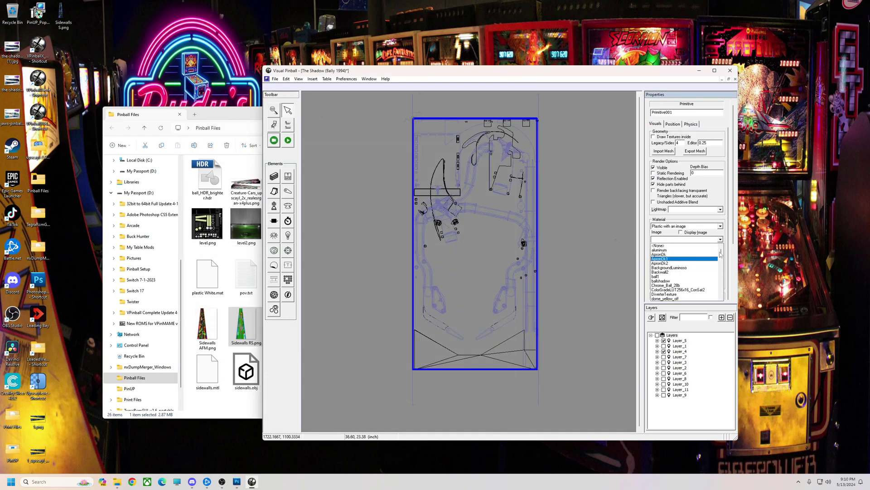
{"action": "left_click_drag", "start_coordinate": [722, 253], "coordinate": [722, 284]}
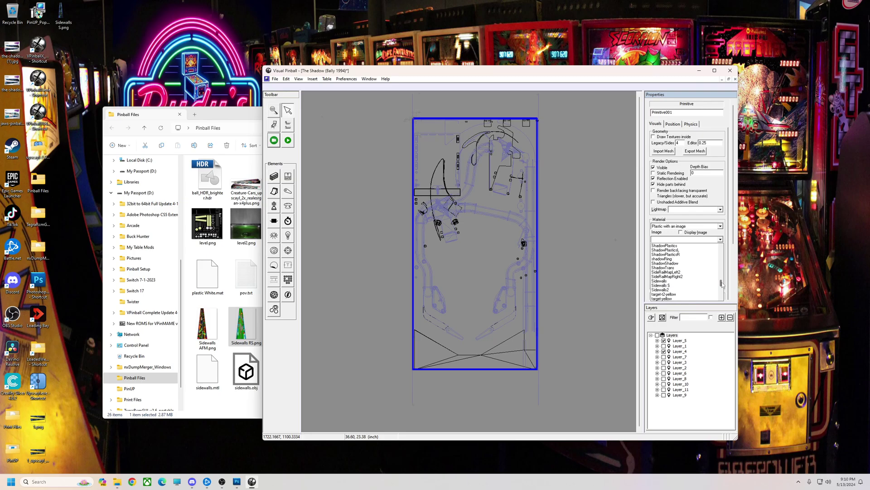
{"action": "left_click", "coordinate": [673, 285]}
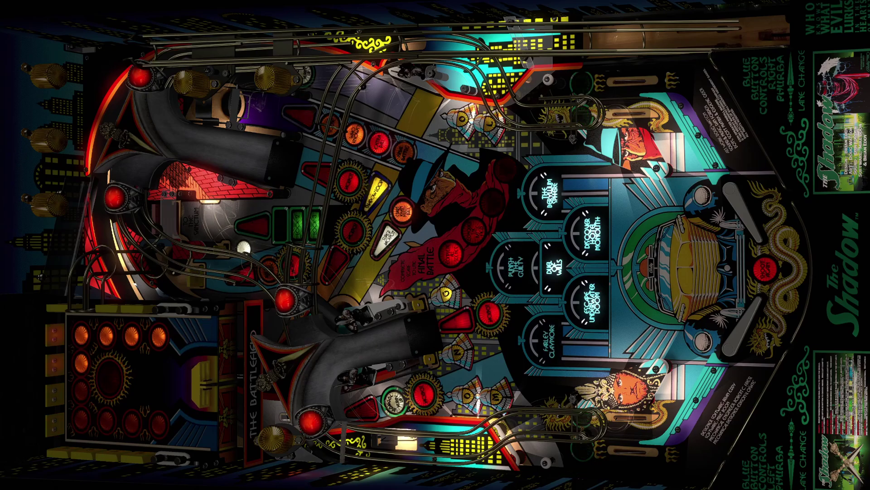
Open the point of view settings in the table's camera mode and switch the view layout mode to Window
{"action": "key", "text": "F6"}
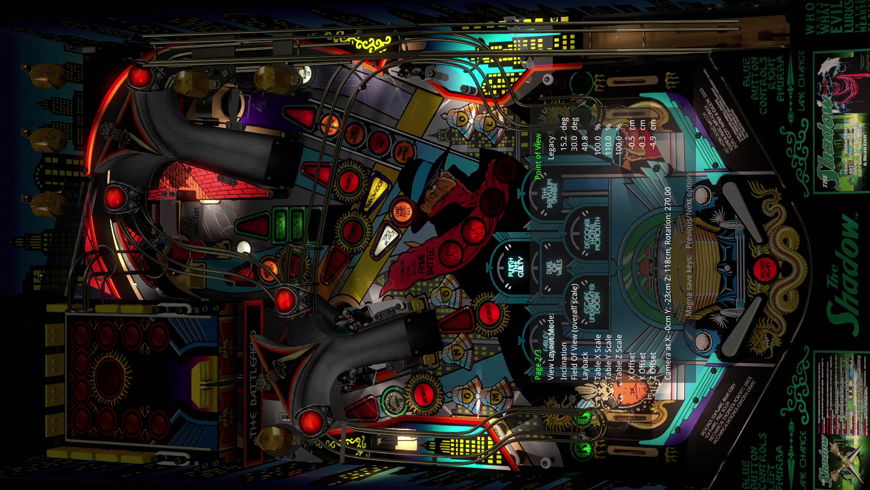
{"action": "key", "text": "Shift_R"}
{"action": "key", "text": "Shift_R"}
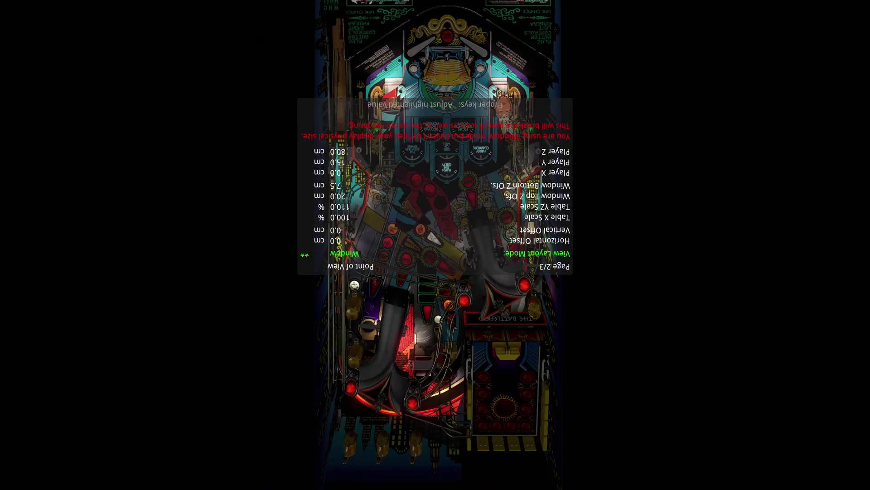
Set the Table X Scale of the point of view to 107.8 %
{"action": "key", "text": "Control_R"}
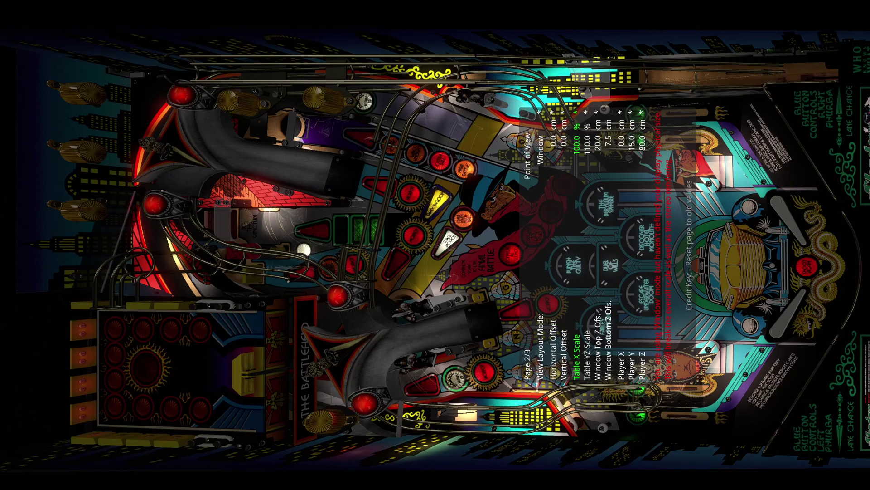
{"action": "key", "text": "Shift_R"}
{"action": "key", "text": "Shift_R"}
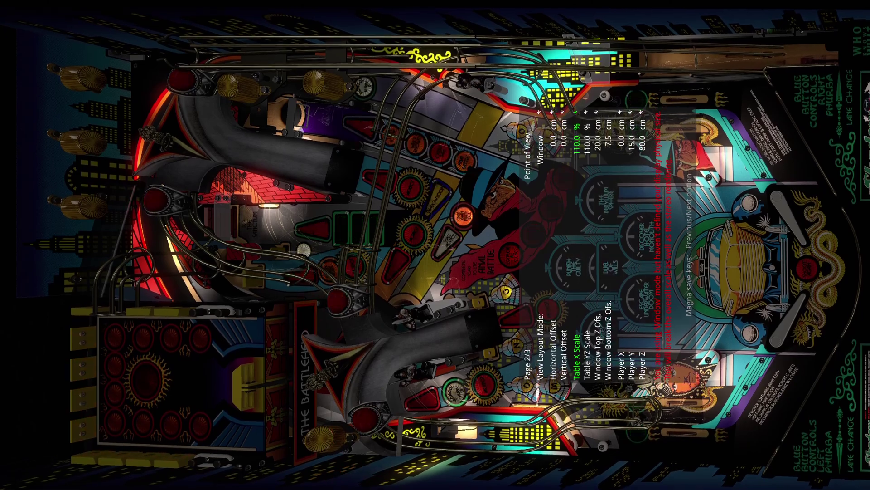
{"action": "key", "text": "Shift_R"}
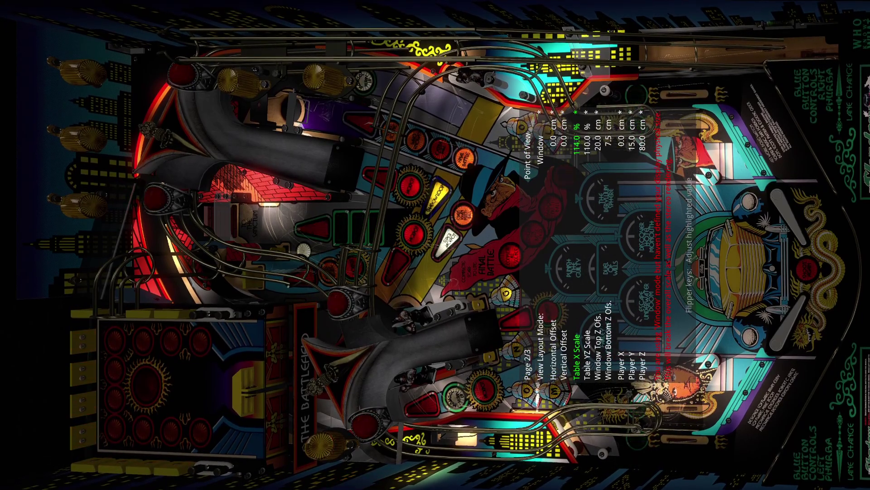
{"action": "key", "text": "Shift_L"}
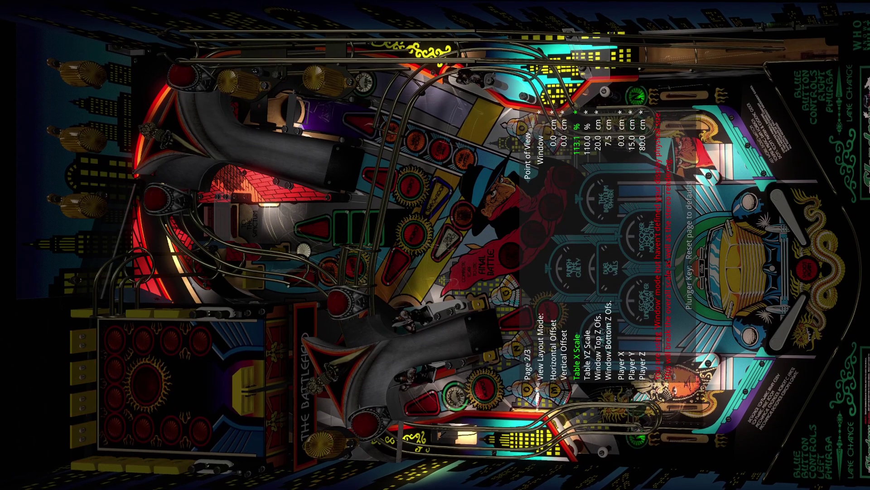
{"action": "key", "text": "Shift_R"}
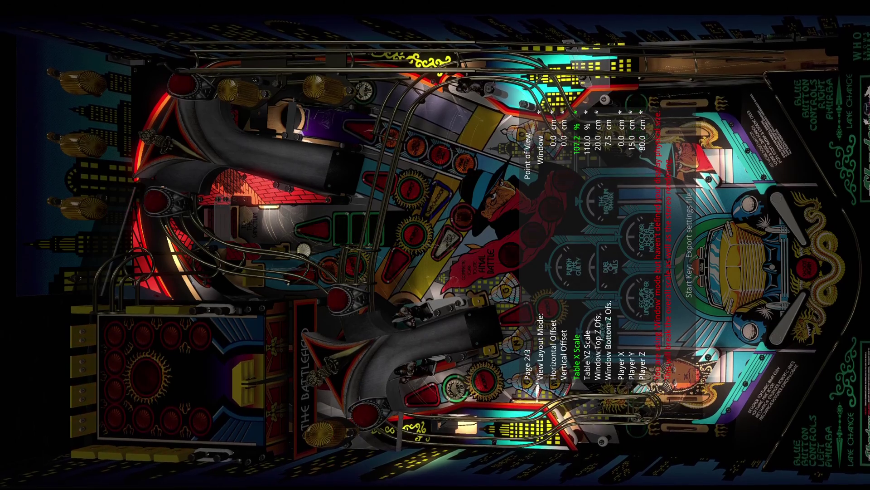
{"action": "key", "text": "Shift_R"}
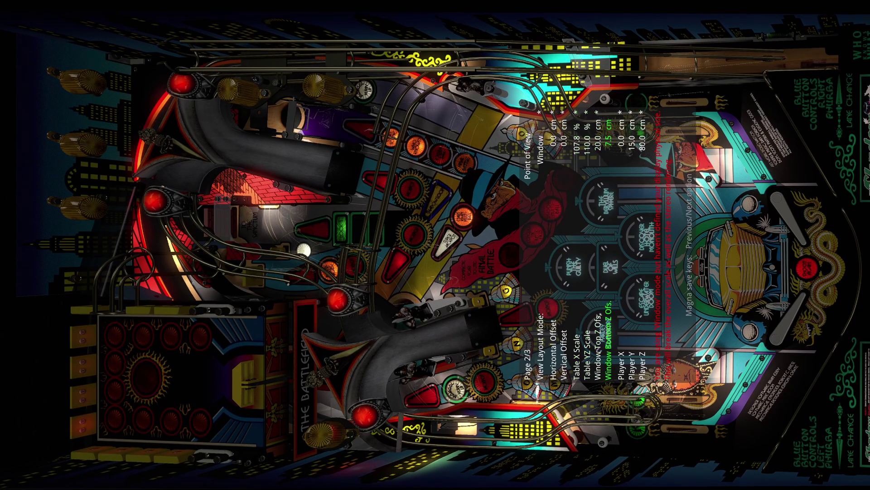
Set the Player Z distance of the point of view to 105.3 cm
{"action": "key", "text": "Shift_R"}
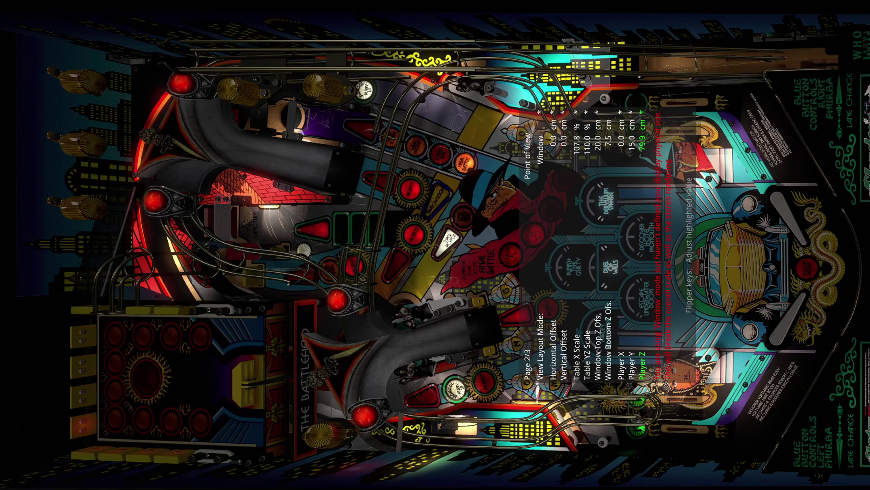
{"action": "key", "text": "Shift_R"}
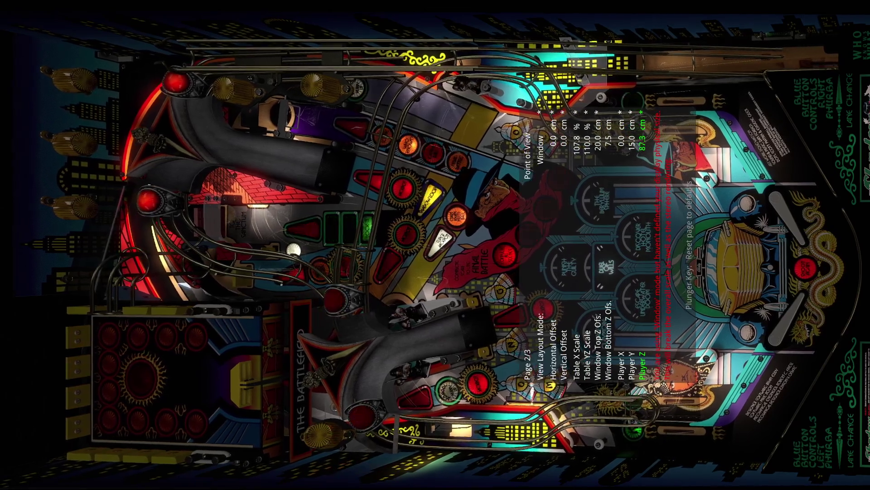
{"action": "key", "text": "Shift_R"}
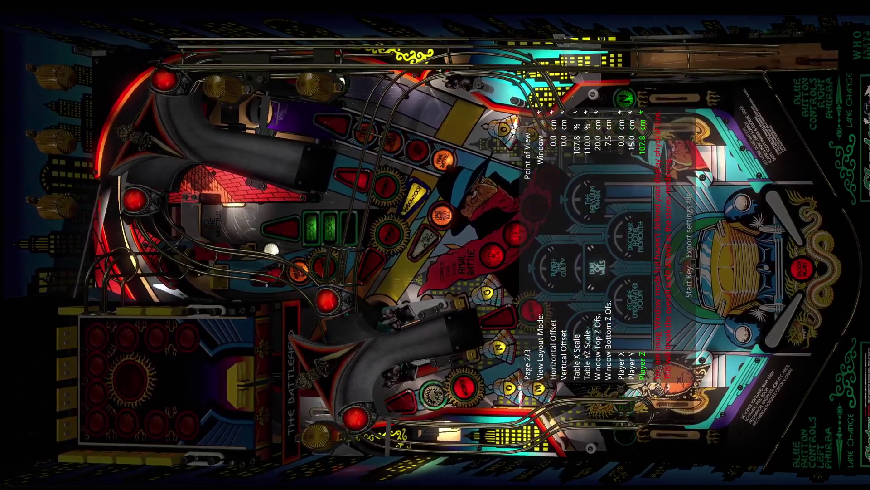
{"action": "key", "text": "Shift_L"}
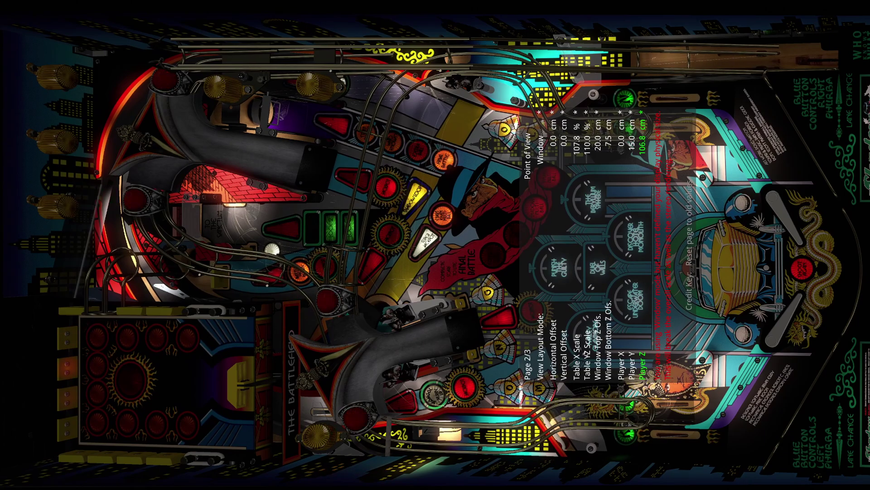
{"action": "key", "text": "Shift_L"}
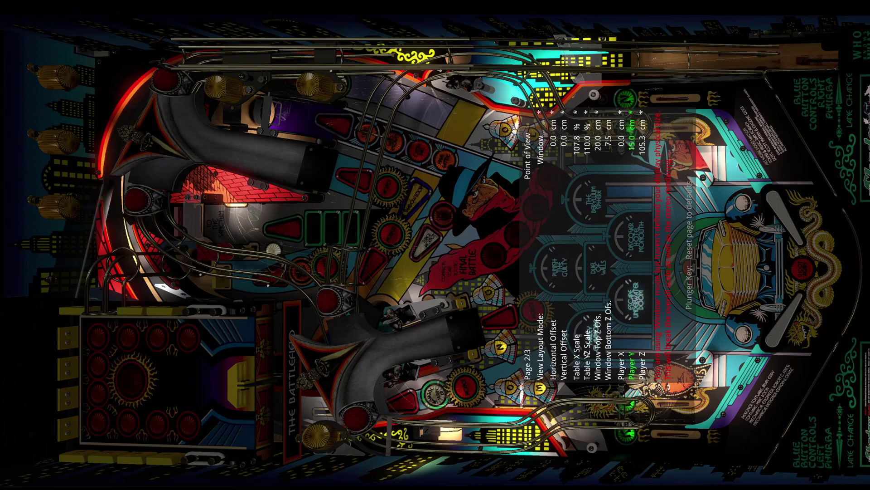
Set the Player Y value of the point of view to 12.3 cm and the Window Bottom Z offset to 5.3 cm
{"action": "key", "text": "Shift_L"}
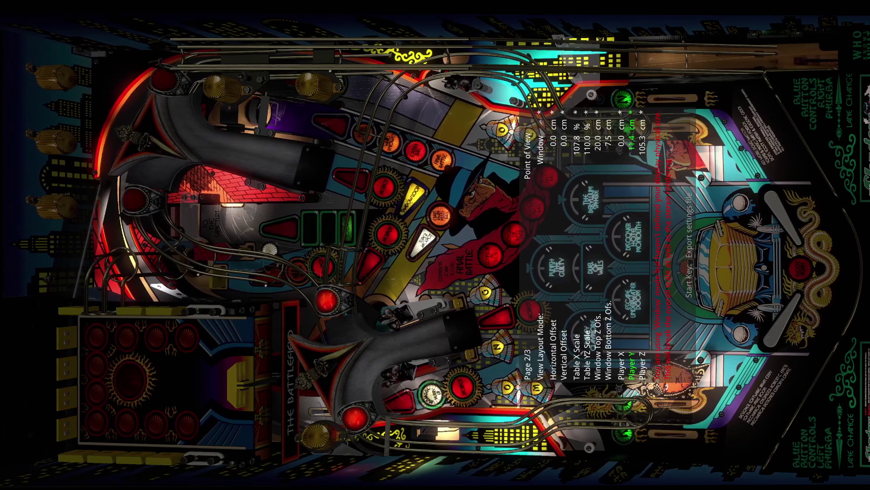
{"action": "key", "text": "Shift_R"}
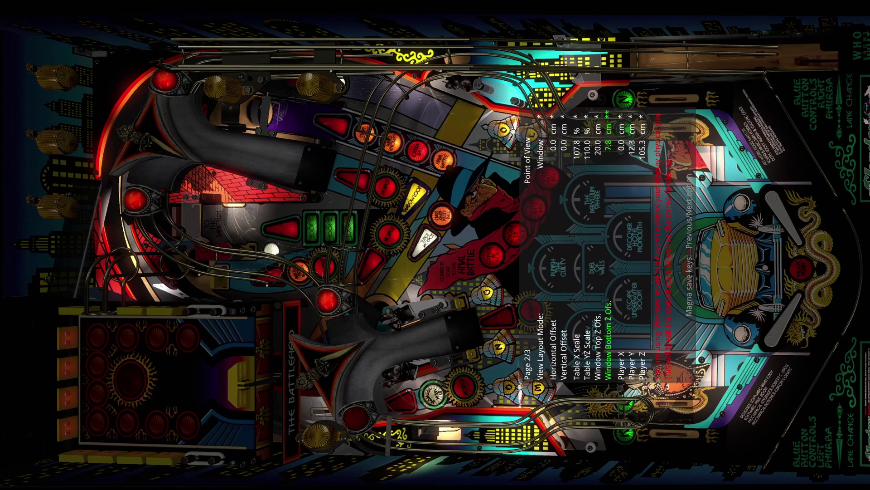
{"action": "key", "text": "Shift_L"}
{"action": "key", "text": "Shift_L"}
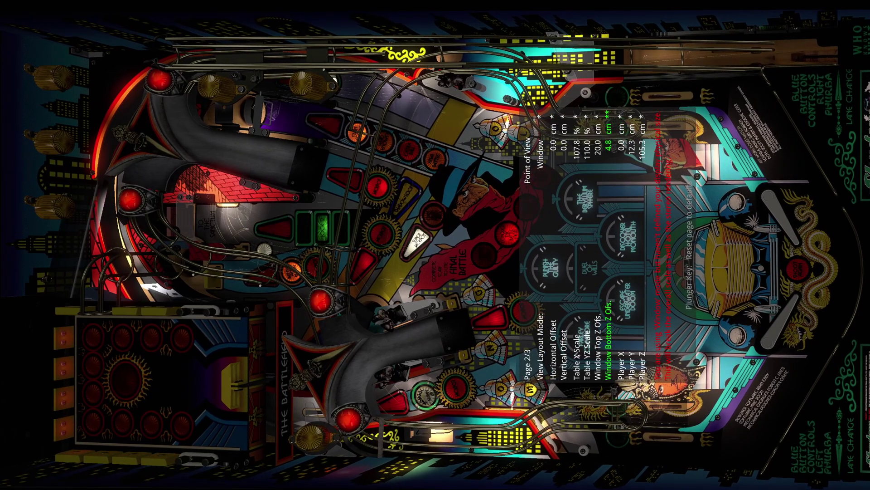
{"action": "key", "text": "Shift_R"}
{"action": "key", "text": "Shift_R"}
{"action": "key", "text": "Shift_L"}
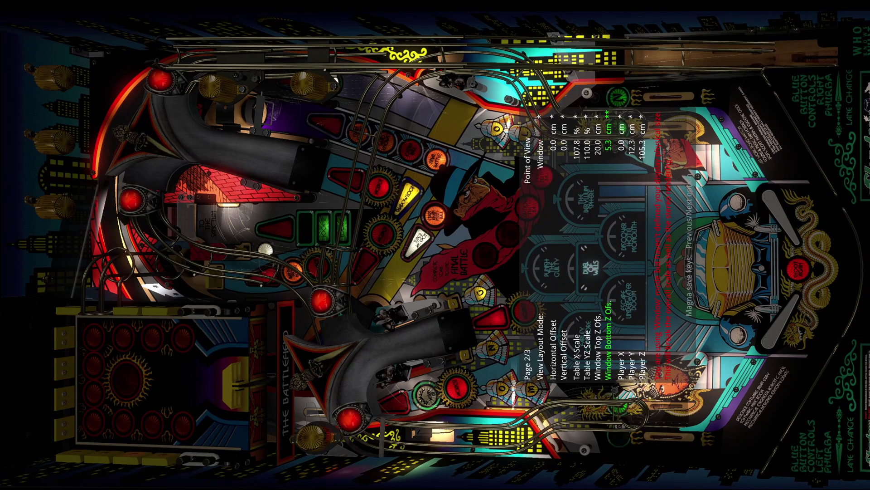
Set the Table X Scale of the point of view to 109.0 %
{"action": "key", "text": "Control_L"}
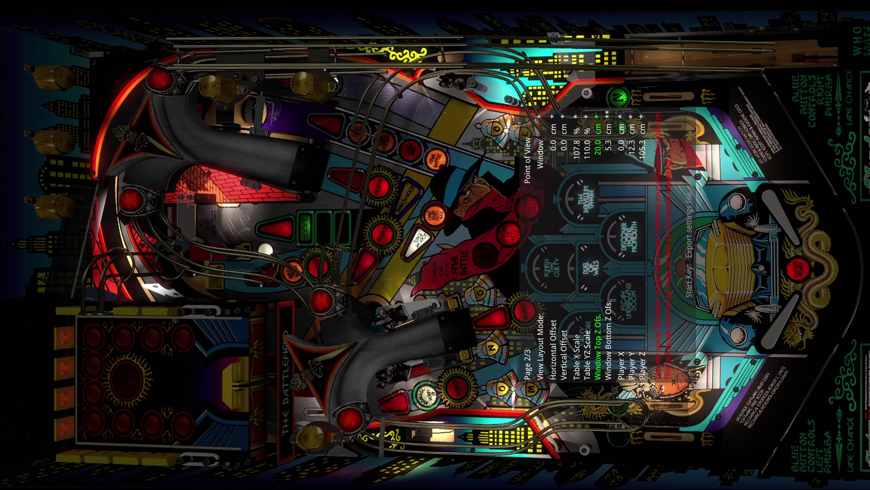
{"action": "key", "text": "Control_L"}
{"action": "key", "text": "Control_L"}
{"action": "key", "text": "Shift_R"}
{"action": "key", "text": "Shift_R"}
{"action": "key", "text": "Shift_R"}
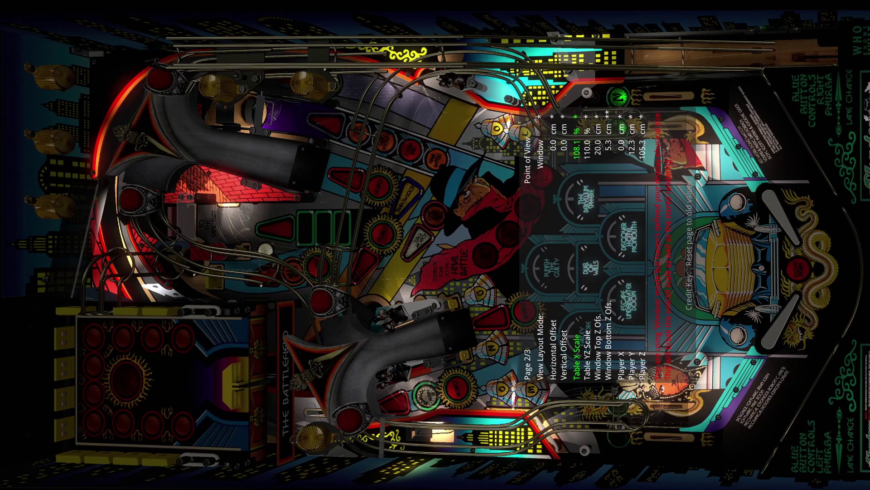
{"action": "key", "text": "Shift_R"}
{"action": "key", "text": "Shift_R"}
{"action": "key", "text": "Shift_R"}
{"action": "key", "text": "Shift_R"}
{"action": "key", "text": "Shift_R"}
{"action": "key", "text": "Shift_R"}
{"action": "key", "text": "Shift_R"}
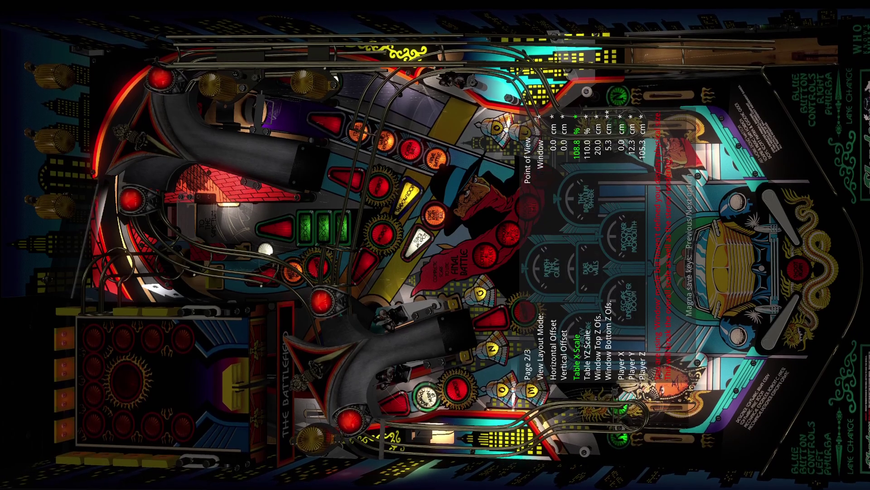
{"action": "key", "text": "Shift_R"}
{"action": "key", "text": "Shift_R"}
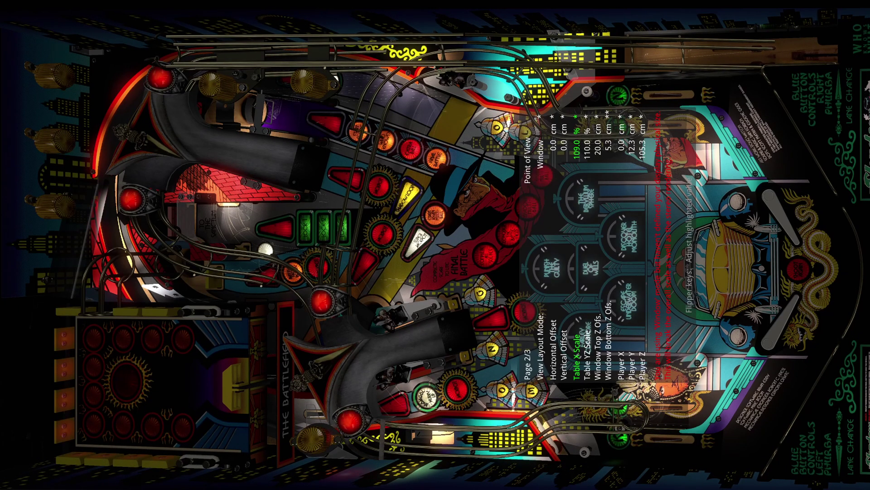
{"action": "key", "text": "Shift_L"}
{"action": "key", "text": "Shift_L"}
{"action": "key", "text": "Shift_L"}
{"action": "key", "text": "Shift_L"}
{"action": "key", "text": "Shift_L"}
{"action": "key", "text": "Shift_L"}
{"action": "key", "text": "Shift_L"}
{"action": "key", "text": "Shift_L"}
{"action": "key", "text": "Shift_L"}
{"action": "key", "text": "Shift_L"}
{"action": "key", "text": "Shift_L"}
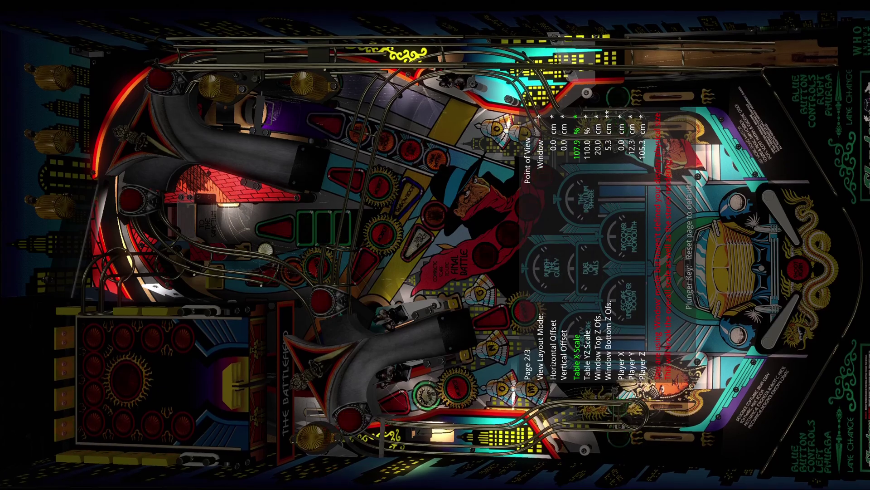
{"action": "key", "text": "Shift_R"}
{"action": "key", "text": "Shift_R"}
{"action": "key", "text": "Shift_R"}
{"action": "key", "text": "Shift_R"}
{"action": "key", "text": "Shift_R"}
{"action": "key", "text": "Shift_R"}
{"action": "key", "text": "Shift_R"}
{"action": "key", "text": "Shift_R"}
{"action": "key", "text": "Shift_R"}
{"action": "key", "text": "Shift_R"}
{"action": "key", "text": "Shift_R"}
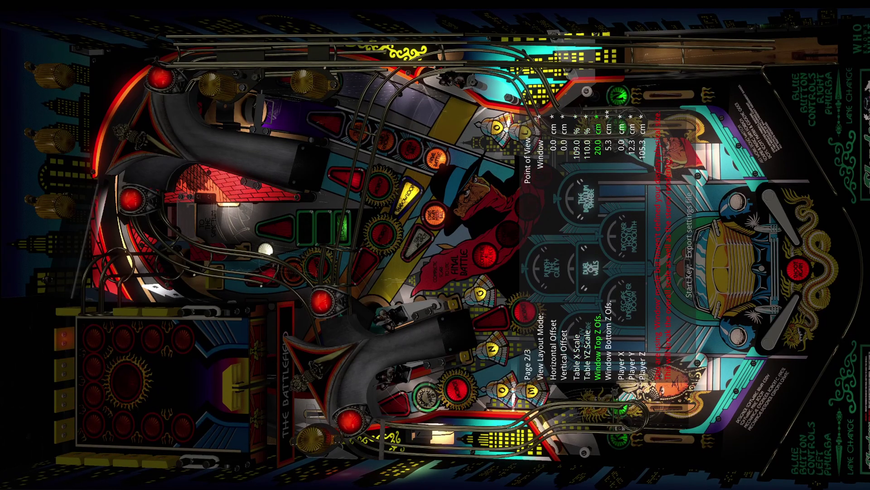
Set the Table YZ Scale of the point of view to 106.9 %
{"action": "key", "text": "Control_L"}
{"action": "key", "text": "Shift_L"}
{"action": "key", "text": "Shift_L"}
{"action": "key", "text": "Shift_L"}
{"action": "key", "text": "Shift_L"}
{"action": "key", "text": "Shift_L"}
{"action": "key", "text": "Shift_L"}
{"action": "key", "text": "Shift_L"}
{"action": "key", "text": "Shift_L"}
{"action": "key", "text": "Shift_L"}
{"action": "key", "text": "Shift_L"}
{"action": "key", "text": "Shift_L"}
{"action": "key", "text": "Shift_L"}
{"action": "key", "text": "Shift_L"}
{"action": "key", "text": "Shift_L"}
{"action": "key", "text": "Shift_L"}
{"action": "key", "text": "Shift_L"}
{"action": "key", "text": "Shift_L"}
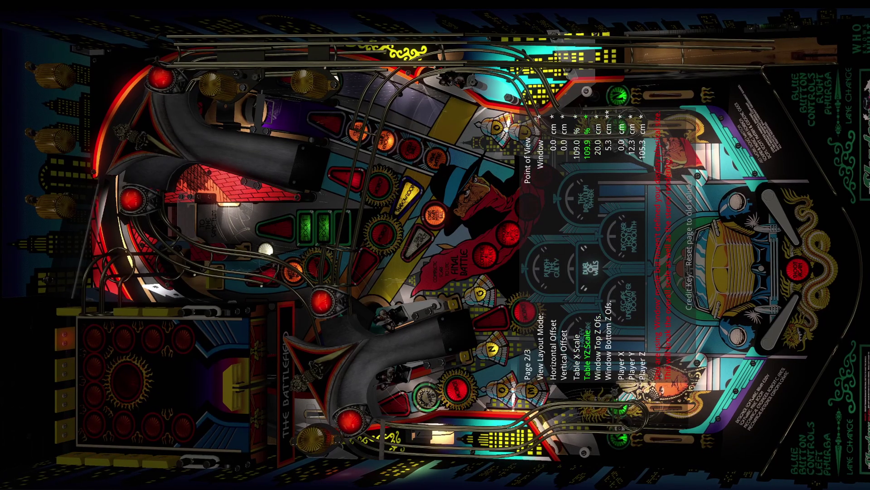
{"action": "key", "text": "Shift_L"}
{"action": "key", "text": "Shift_L"}
{"action": "key", "text": "Shift_L"}
{"action": "key", "text": "Shift_L"}
{"action": "key", "text": "Shift_L"}
{"action": "key", "text": "Shift_L"}
{"action": "key", "text": "Shift_L"}
{"action": "key", "text": "Shift_L"}
{"action": "key", "text": "Shift_L"}
{"action": "key", "text": "Shift_L"}
{"action": "key", "text": "Shift_L"}
{"action": "key", "text": "Shift_L"}
{"action": "key", "text": "Shift_L"}
{"action": "key", "text": "Shift_L"}
{"action": "key", "text": "Shift_L"}
{"action": "key", "text": "Shift_L"}
{"action": "key", "text": "Shift_L"}
{"action": "key", "text": "Shift_L"}
{"action": "key", "text": "Shift_L"}
{"action": "key", "text": "Shift_L"}
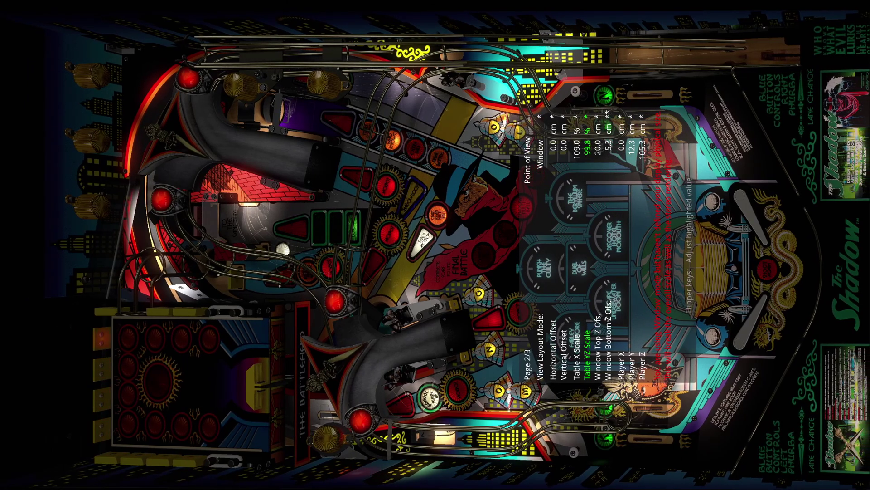
{"action": "key", "text": "Shift_L"}
{"action": "key", "text": "Shift_L"}
{"action": "key", "text": "Shift_L"}
{"action": "key", "text": "Shift_L"}
{"action": "key", "text": "Shift_L"}
{"action": "key", "text": "Shift_L"}
{"action": "key", "text": "Shift_L"}
{"action": "key", "text": "Shift_L"}
{"action": "key", "text": "Shift_L"}
{"action": "key", "text": "Shift_L"}
{"action": "key", "text": "Shift_L"}
{"action": "key", "text": "Shift_R"}
{"action": "key", "text": "Shift_R"}
{"action": "key", "text": "Shift_R"}
{"action": "key", "text": "Shift_R"}
{"action": "key", "text": "Shift_R"}
{"action": "key", "text": "Shift_R"}
{"action": "key", "text": "Shift_R"}
{"action": "key", "text": "Shift_R"}
{"action": "key", "text": "Shift_R"}
{"action": "key", "text": "Shift_R"}
{"action": "key", "text": "Shift_R"}
{"action": "key", "text": "Shift_R"}
{"action": "key", "text": "Shift_R"}
{"action": "key", "text": "Shift_R"}
{"action": "key", "text": "Shift_R"}
{"action": "key", "text": "Shift_R"}
{"action": "key", "text": "Shift_R"}
{"action": "key", "text": "Shift_R"}
{"action": "key", "text": "Shift_R"}
{"action": "key", "text": "Shift_R"}
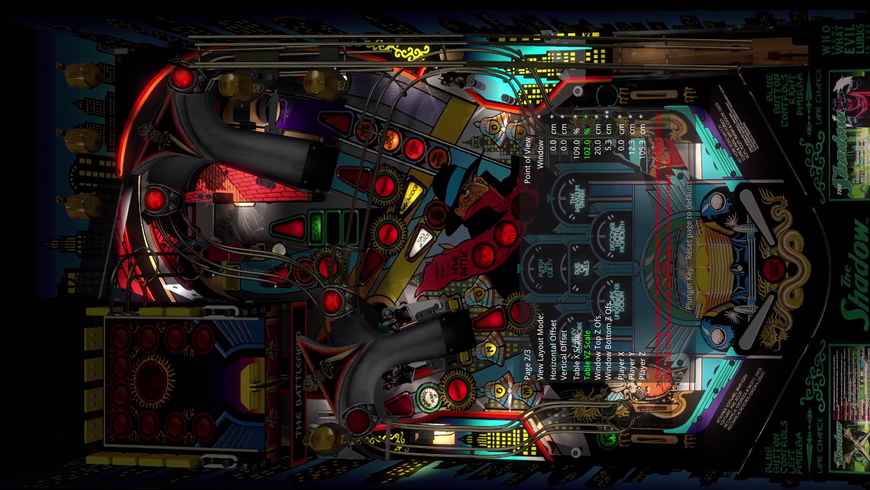
{"action": "key", "text": "Shift_R"}
{"action": "key", "text": "Shift_R"}
{"action": "key", "text": "Shift_R"}
{"action": "key", "text": "Shift_R"}
{"action": "key", "text": "Shift_R"}
{"action": "key", "text": "Shift_R"}
{"action": "key", "text": "Shift_R"}
{"action": "key", "text": "Shift_R"}
{"action": "key", "text": "Shift_R"}
{"action": "key", "text": "Shift_R"}
{"action": "key", "text": "Shift_R"}
{"action": "key", "text": "Shift_R"}
{"action": "key", "text": "Shift_R"}
{"action": "key", "text": "Shift_R"}
{"action": "key", "text": "Shift_R"}
{"action": "key", "text": "Shift_R"}
{"action": "key", "text": "Shift_R"}
{"action": "key", "text": "Shift_R"}
{"action": "key", "text": "Shift_R"}
{"action": "key", "text": "Shift_R"}
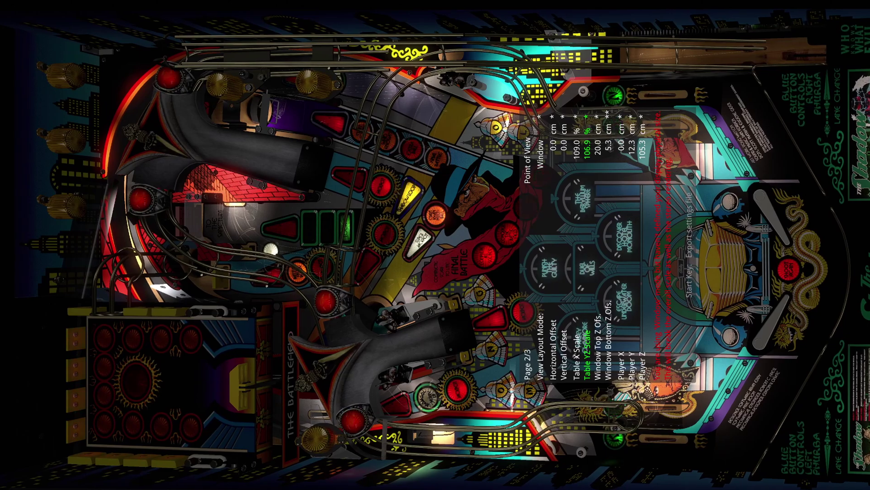
Set the Vertical Offset of the point of view to -10.1 cm
{"action": "key", "text": "Shift_L"}
{"action": "key", "text": "Shift_L"}
{"action": "key", "text": "Shift_L"}
{"action": "key", "text": "Shift_L"}
{"action": "key", "text": "Shift_L"}
{"action": "key", "text": "Shift_L"}
{"action": "key", "text": "Shift_L"}
{"action": "key", "text": "Shift_L"}
{"action": "key", "text": "Shift_L"}
{"action": "key", "text": "Shift_L"}
{"action": "key", "text": "Shift_L"}
{"action": "key", "text": "Shift_L"}
{"action": "key", "text": "Shift_L"}
{"action": "key", "text": "Shift_L"}
{"action": "key", "text": "Shift_L"}
{"action": "key", "text": "Shift_L"}
{"action": "key", "text": "Shift_L"}
{"action": "key", "text": "Shift_L"}
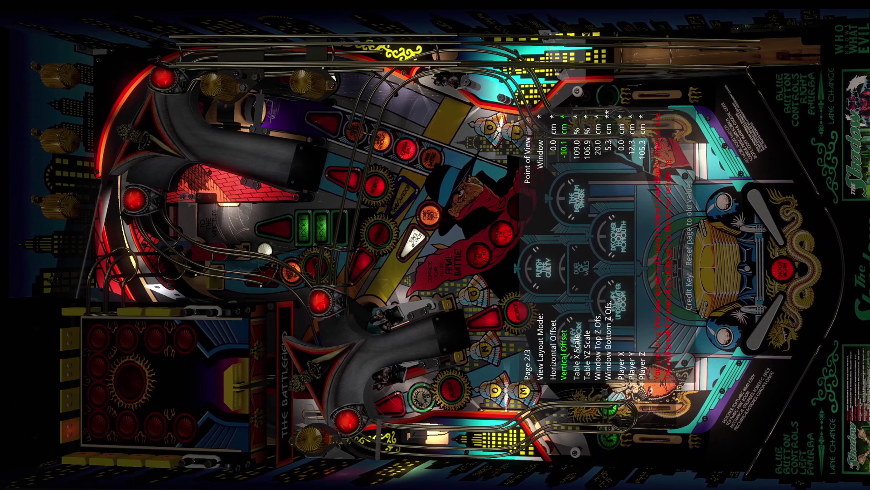
Lower the Vertical Offset of the point of view to -35.6 cm
{"action": "key", "text": "Shift_L"}
{"action": "key", "text": "Shift_L"}
{"action": "key", "text": "Shift_L"}
{"action": "key", "text": "Shift_L"}
{"action": "key", "text": "Shift_L"}
{"action": "key", "text": "Shift_L"}
{"action": "key", "text": "Shift_L"}
{"action": "key", "text": "Shift_L"}
{"action": "key", "text": "Shift_L"}
{"action": "key", "text": "Shift_L"}
{"action": "key", "text": "Shift_L"}
{"action": "key", "text": "Shift_L"}
{"action": "key", "text": "Shift_L"}
{"action": "key", "text": "Shift_L"}
{"action": "key", "text": "Shift_L"}
{"action": "key", "text": "Shift_L"}
{"action": "key", "text": "Shift_L"}
{"action": "key", "text": "Shift_L"}
{"action": "key", "text": "Shift_L"}
{"action": "key", "text": "Shift_L"}
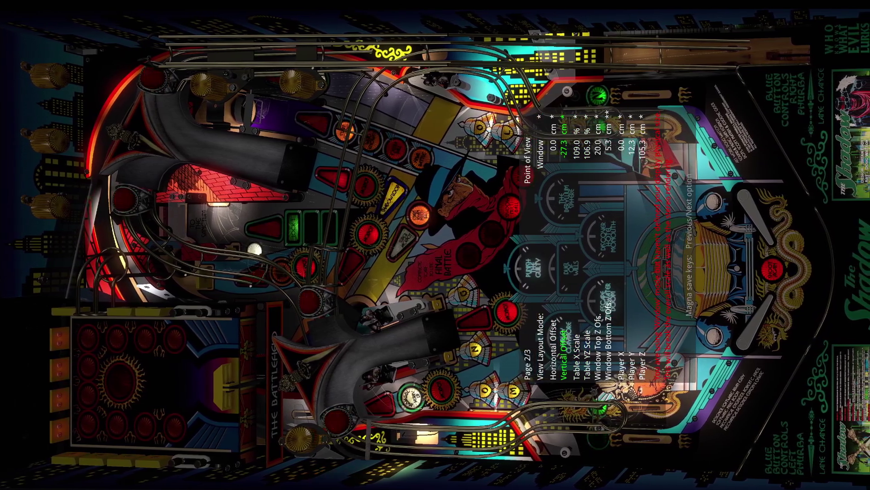
{"action": "key", "text": "Shift_L"}
{"action": "key", "text": "Shift_L"}
{"action": "key", "text": "Shift_L"}
{"action": "key", "text": "Shift_L"}
{"action": "key", "text": "Shift_L"}
{"action": "key", "text": "Shift_L"}
{"action": "key", "text": "Shift_L"}
{"action": "key", "text": "Shift_L"}
{"action": "key", "text": "Shift_L"}
{"action": "key", "text": "Shift_L"}
{"action": "key", "text": "Shift_L"}
{"action": "key", "text": "Shift_L"}
{"action": "key", "text": "Shift_L"}
{"action": "key", "text": "Shift_L"}
{"action": "key", "text": "Shift_L"}
{"action": "key", "text": "Shift_L"}
{"action": "key", "text": "Shift_L"}
{"action": "key", "text": "Shift_L"}
{"action": "key", "text": "Shift_L"}
{"action": "key", "text": "Shift_L"}
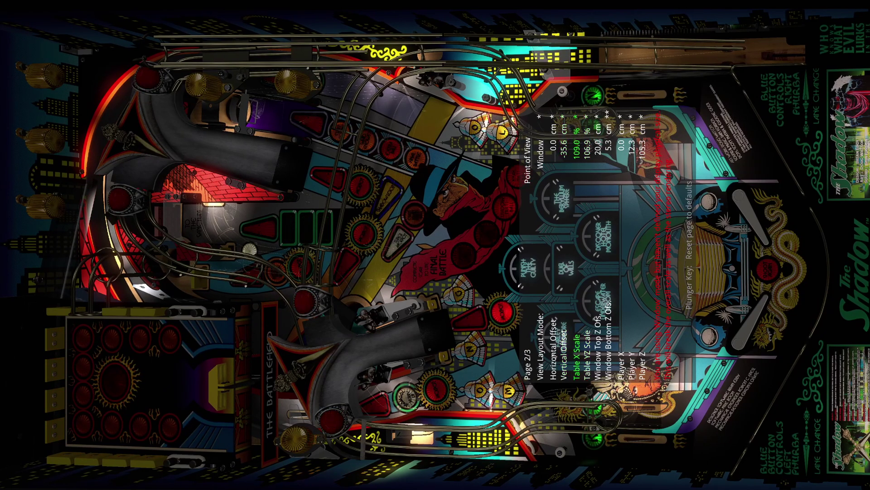
Reduce the Table YZ Scale of the point of view to 104.3 %
{"action": "key", "text": "Shift_L"}
{"action": "key", "text": "Shift_L"}
{"action": "key", "text": "Shift_L"}
{"action": "key", "text": "Shift_L"}
{"action": "key", "text": "Shift_L"}
{"action": "key", "text": "Shift_L"}
{"action": "key", "text": "Shift_L"}
{"action": "key", "text": "Shift_L"}
{"action": "key", "text": "Shift_L"}
{"action": "key", "text": "Shift_L"}
{"action": "key", "text": "Shift_L"}
{"action": "key", "text": "Shift_L"}
{"action": "key", "text": "Shift_L"}
{"action": "key", "text": "Shift_L"}
{"action": "key", "text": "Shift_L"}
{"action": "key", "text": "Shift_L"}
{"action": "key", "text": "Shift_L"}
{"action": "key", "text": "Shift_L"}
{"action": "key", "text": "Shift_L"}
{"action": "key", "text": "Shift_L"}
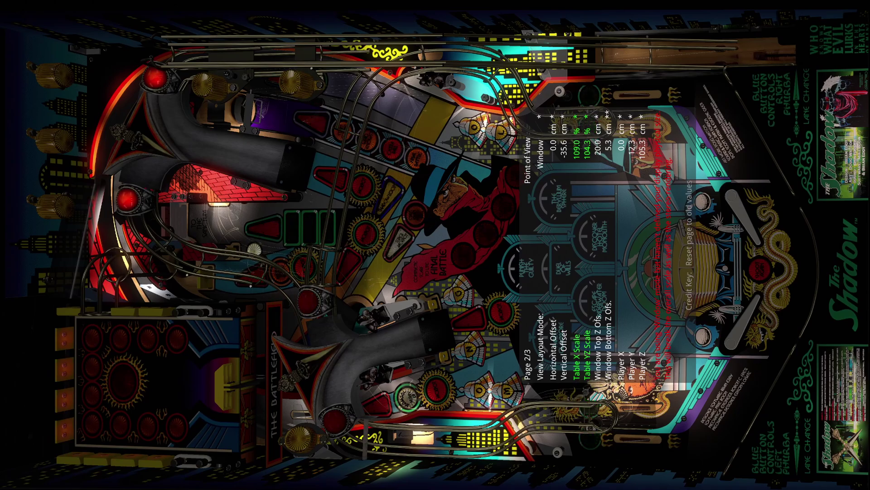
Fine-tune the Vertical Offset of the point of view to -37.8 cm
{"action": "key", "text": "Shift_L"}
{"action": "key", "text": "Shift_L"}
{"action": "key", "text": "Shift_L"}
{"action": "key", "text": "Shift_L"}
{"action": "key", "text": "Shift_L"}
{"action": "key", "text": "Shift_L"}
{"action": "key", "text": "Shift_L"}
{"action": "key", "text": "Shift_L"}
{"action": "key", "text": "Shift_L"}
{"action": "key", "text": "Shift_L"}
{"action": "key", "text": "Shift_L"}
{"action": "key", "text": "Shift_L"}
{"action": "key", "text": "Shift_L"}
{"action": "key", "text": "Shift_L"}
{"action": "key", "text": "Shift_L"}
{"action": "key", "text": "Shift_L"}
{"action": "key", "text": "Shift_L"}
{"action": "key", "text": "Shift_L"}
{"action": "key", "text": "Shift_L"}
{"action": "key", "text": "Shift_L"}
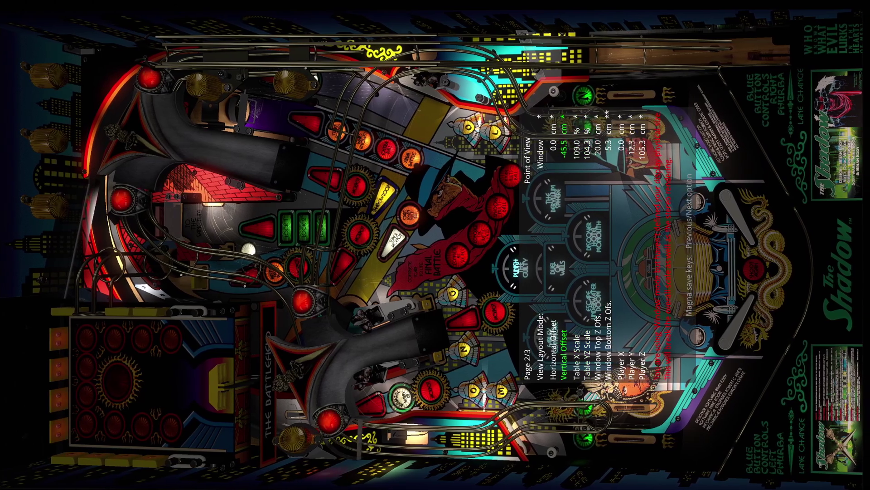
{"action": "key", "text": "Shift_L"}
{"action": "key", "text": "Shift_L"}
{"action": "key", "text": "Shift_L"}
{"action": "key", "text": "Shift_L"}
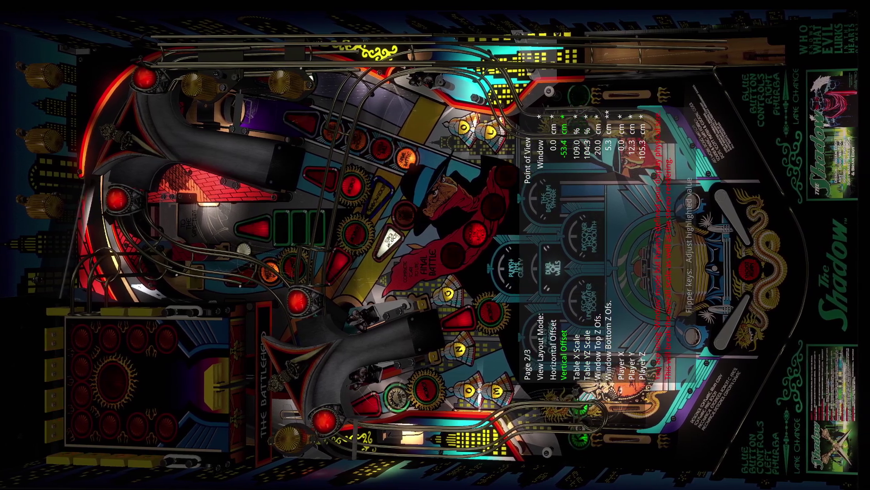
{"action": "key", "text": "Shift_R"}
{"action": "key", "text": "Shift_R"}
{"action": "key", "text": "Shift_R"}
{"action": "key", "text": "Shift_R"}
{"action": "key", "text": "Shift_R"}
{"action": "key", "text": "Shift_R"}
{"action": "key", "text": "Shift_R"}
{"action": "key", "text": "Shift_R"}
{"action": "key", "text": "Shift_R"}
{"action": "key", "text": "Shift_R"}
{"action": "key", "text": "Shift_R"}
{"action": "key", "text": "Shift_R"}
{"action": "key", "text": "Shift_R"}
{"action": "key", "text": "Shift_R"}
{"action": "key", "text": "Shift_R"}
{"action": "key", "text": "Shift_R"}
{"action": "key", "text": "Shift_R"}
{"action": "key", "text": "Shift_R"}
{"action": "key", "text": "Shift_R"}
{"action": "key", "text": "Shift_R"}
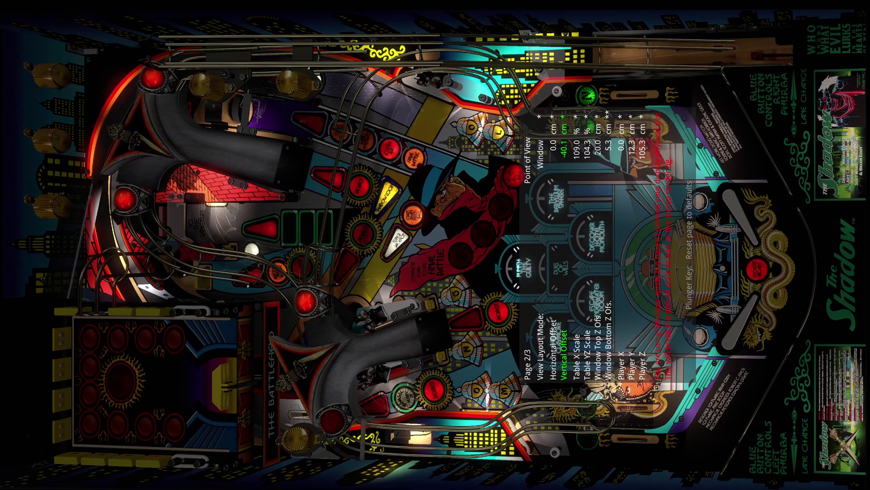
{"action": "key", "text": "Shift_R"}
{"action": "key", "text": "Shift_R"}
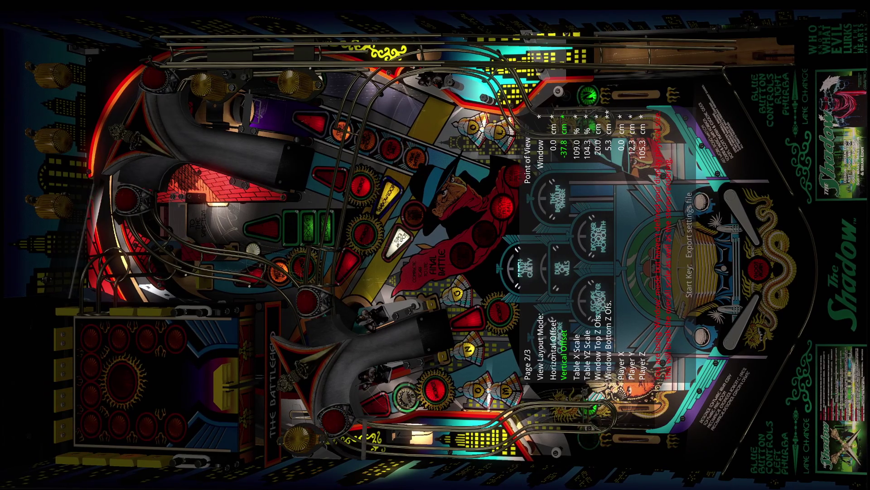
Set the Table YZ Scale of the point of view to 105.1 %
{"action": "key", "text": "Control_R"}
{"action": "key", "text": "Control_R"}
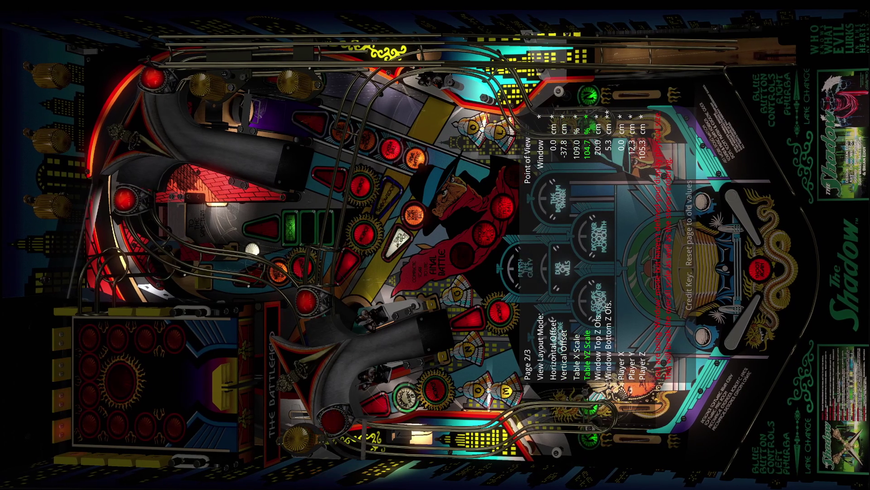
{"action": "key", "text": "Shift_R"}
{"action": "key", "text": "Shift_R"}
{"action": "key", "text": "Shift_R"}
{"action": "key", "text": "Shift_R"}
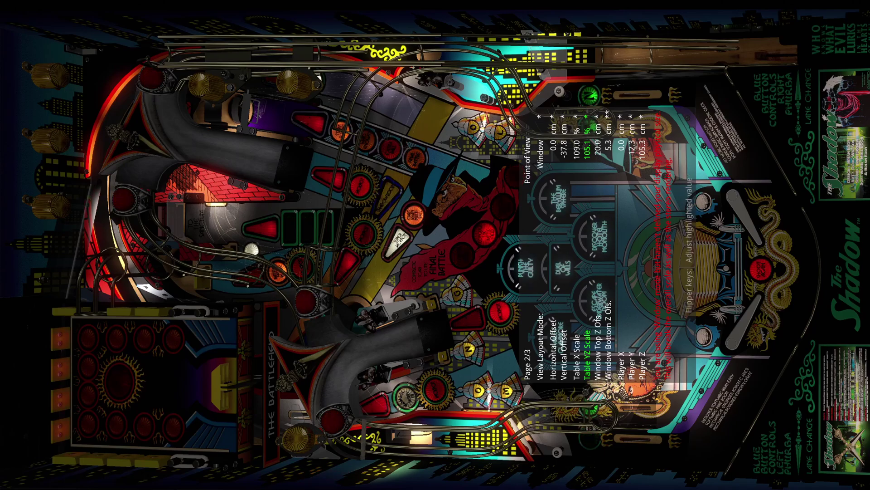
Export the point of view settings file and return from the running table to the editor
{"action": "key", "text": "1"}
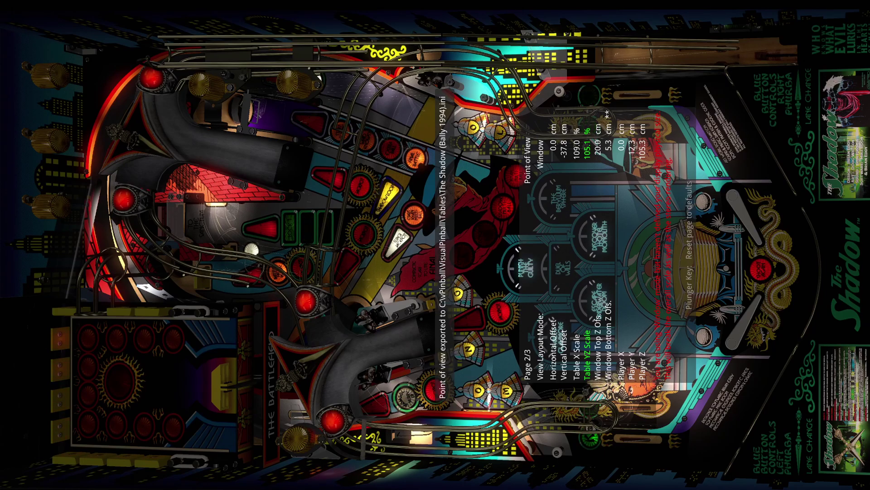
{"action": "key", "text": "F12"}
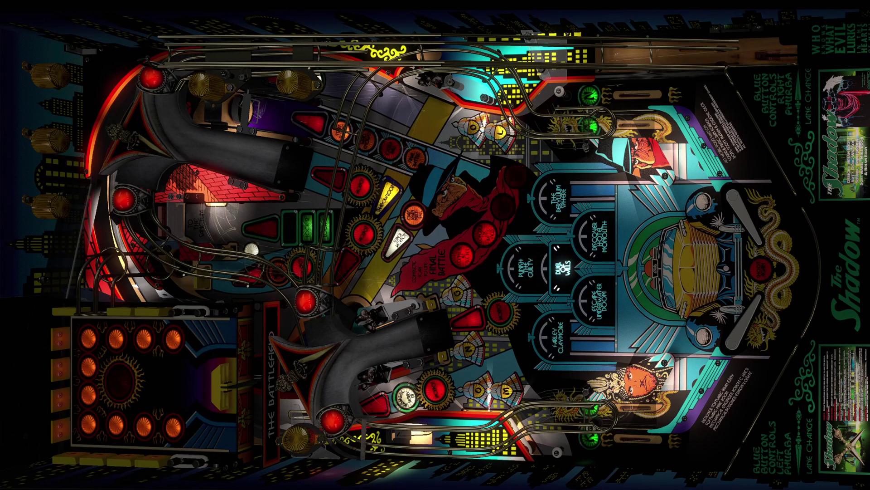
{"action": "key", "text": "Escape"}
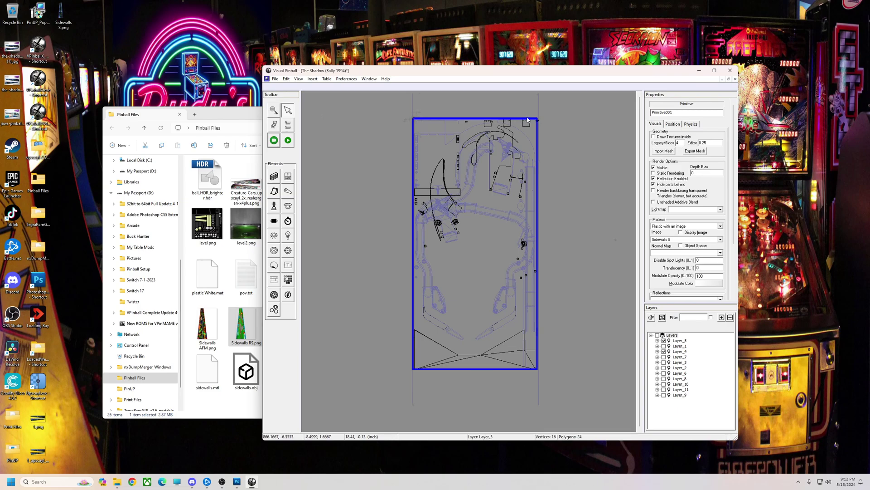
Set the sidewall primitive's XSize to 0.9 and test the fit by playing the table
{"action": "left_click", "coordinate": [676, 124]}
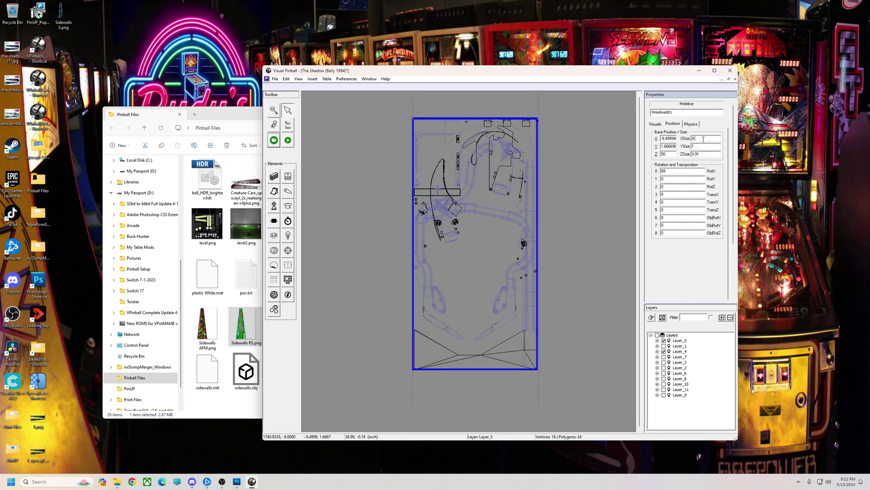
{"action": "left_click", "coordinate": [703, 146]}
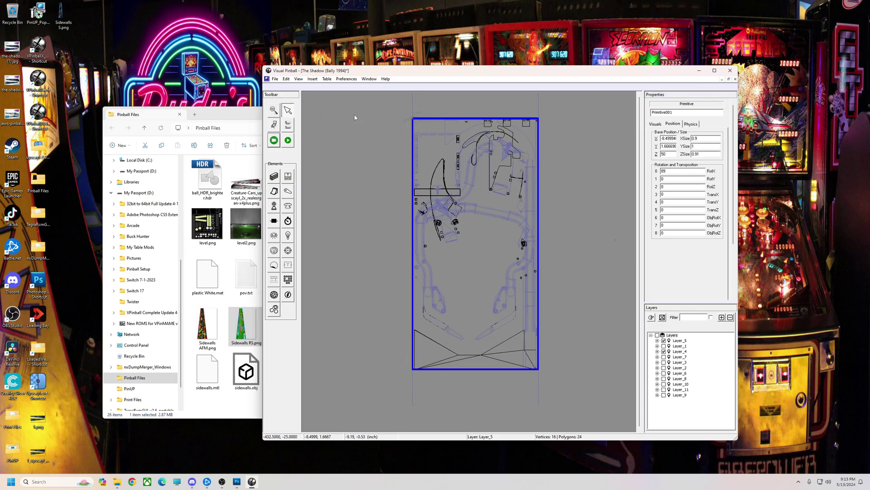
{"action": "left_click", "coordinate": [288, 140]}
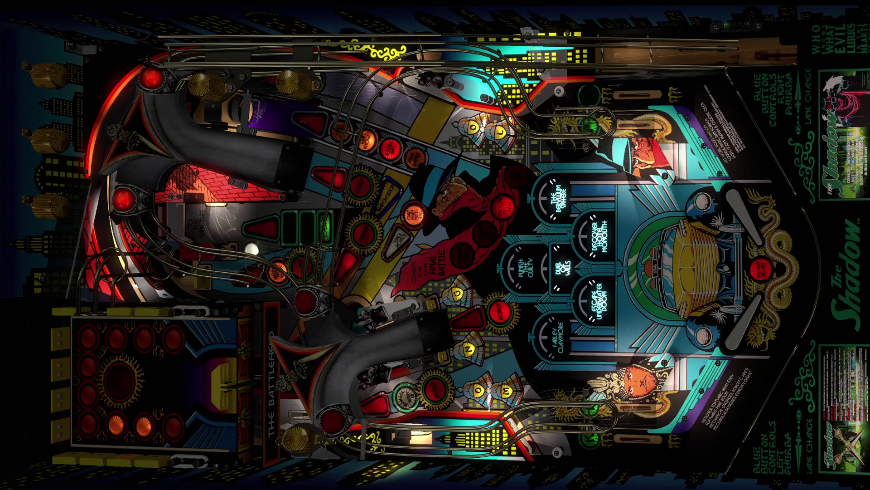
{"action": "key", "text": "Escape"}
{"action": "key", "text": "q"}
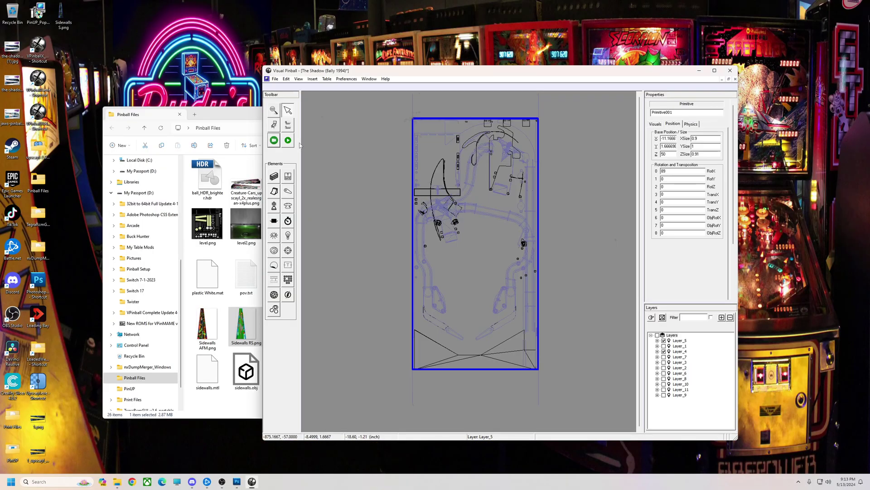
Check the Sidewalls S.png artwork and set the sidewall primitive's base Z position to 60
{"action": "double_click", "coordinate": [59, 15]}
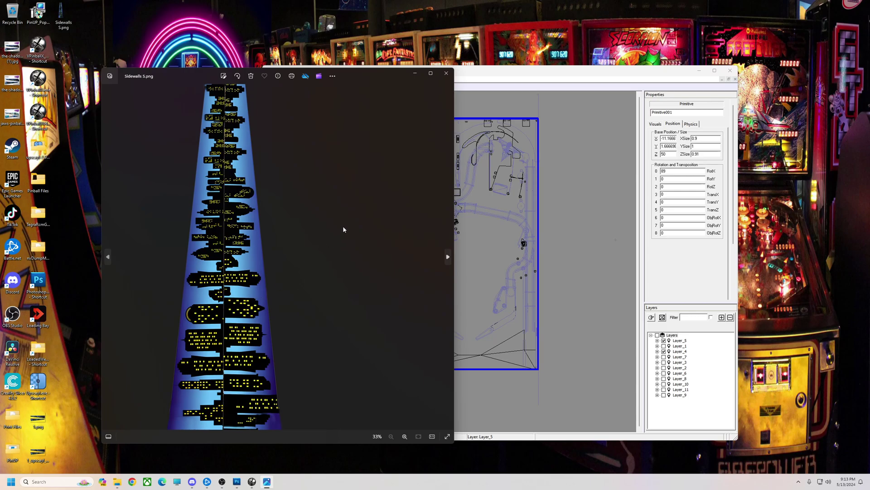
{"action": "left_click", "coordinate": [447, 73]}
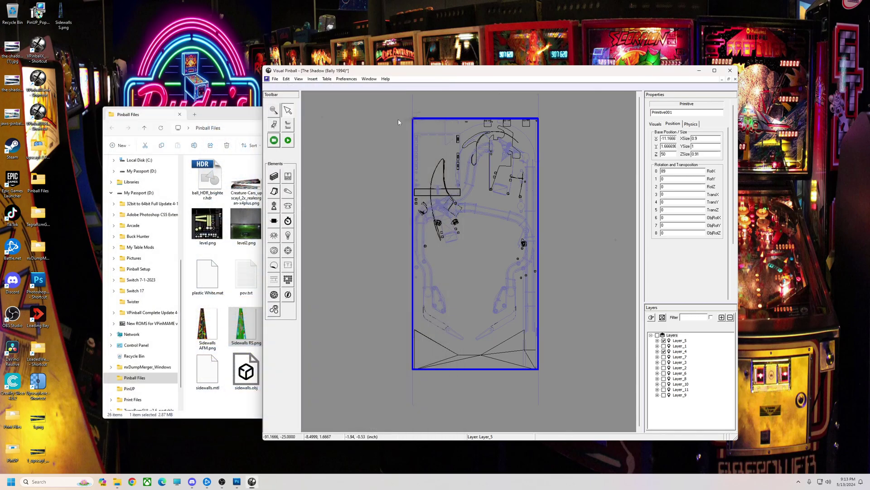
{"action": "double_click", "coordinate": [674, 155]}
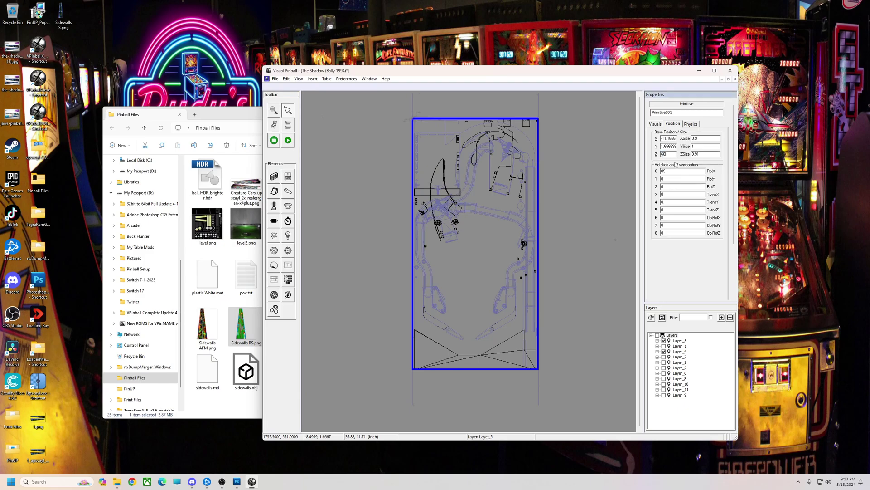
Play the table, set the point of view's Table X Scale to 110.4 %, and export the settings before quitting to the editor
{"action": "key", "text": "F5"}
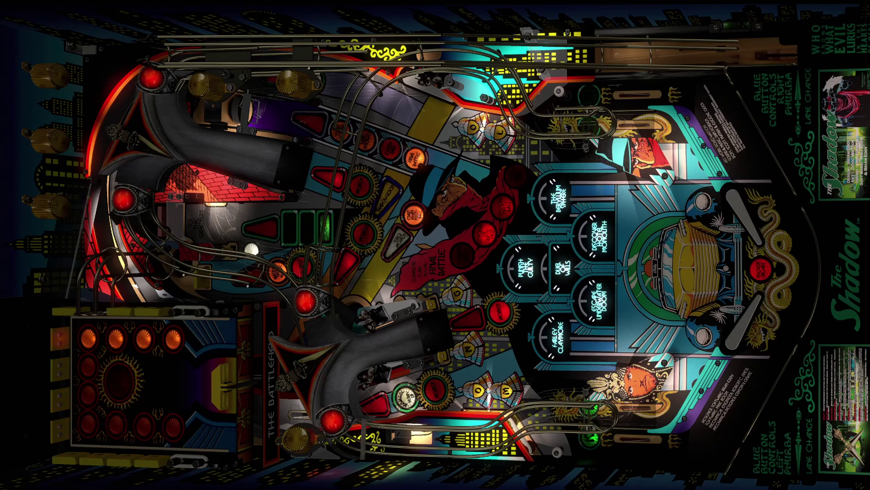
{"action": "key", "text": "F12"}
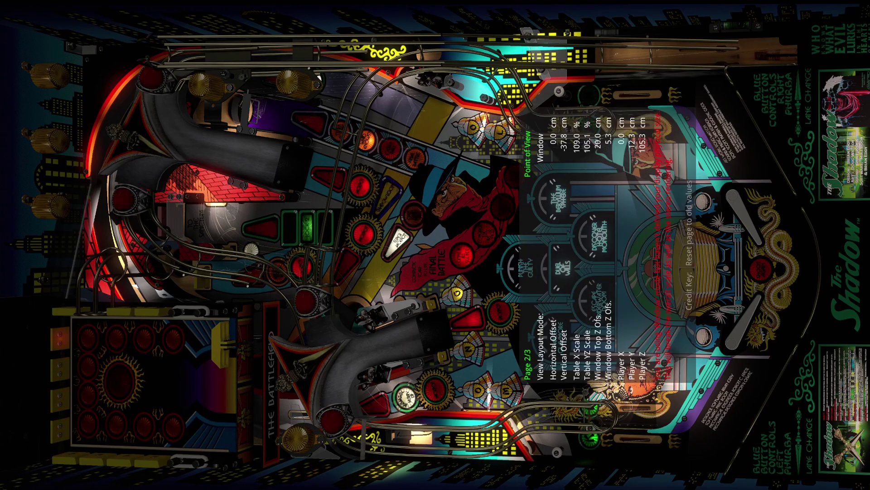
{"action": "key", "text": "Control_R"}
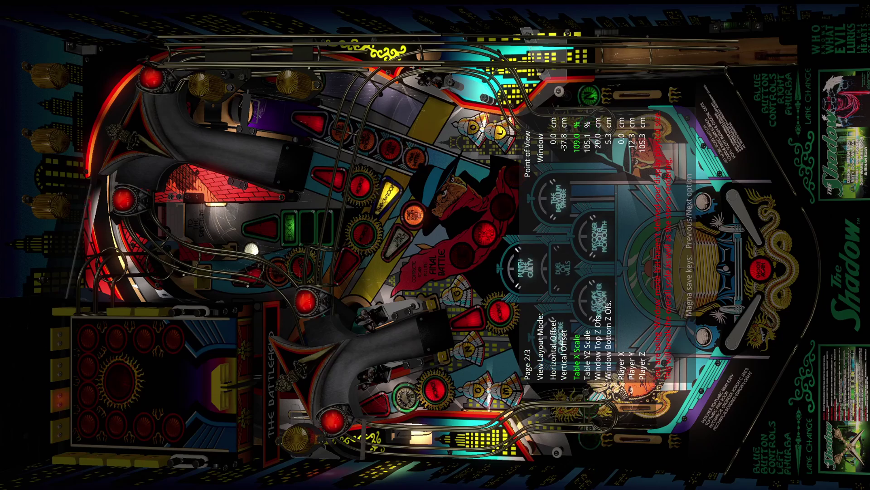
{"action": "key", "text": "Shift_L"}
{"action": "key", "text": "Shift_R"}
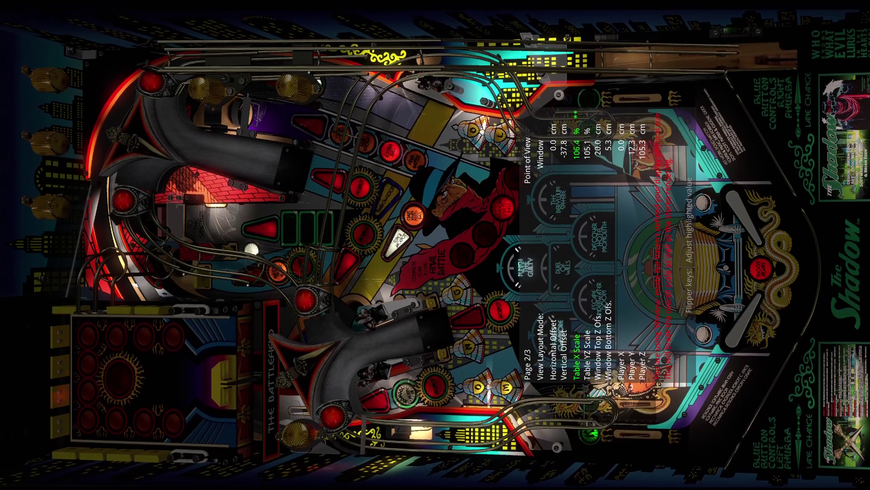
{"action": "key", "text": "Shift_R"}
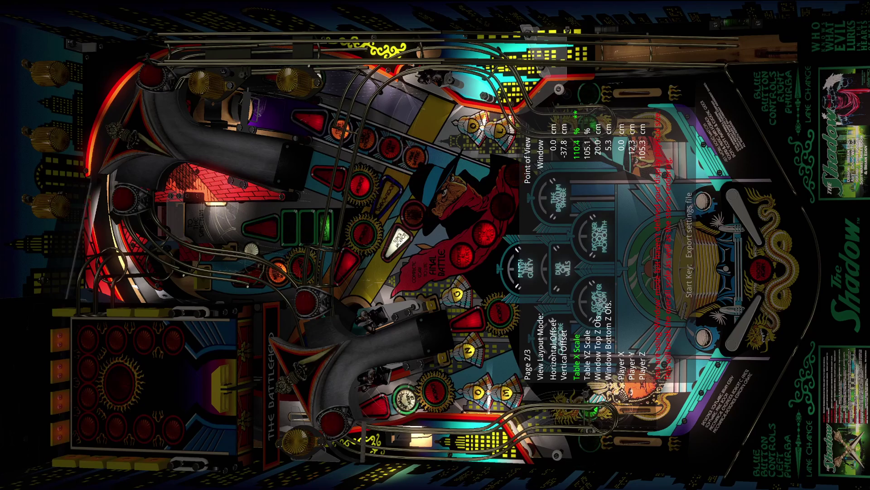
{"action": "key", "text": "1"}
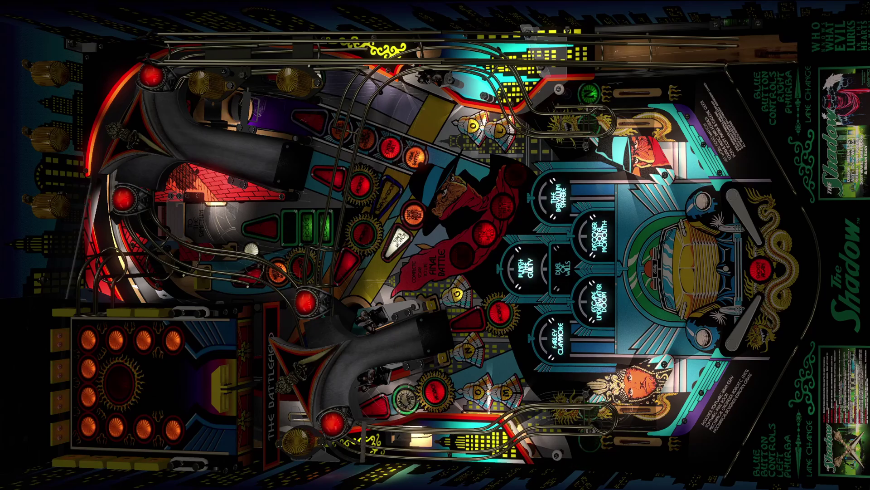
{"action": "key", "text": "Escape"}
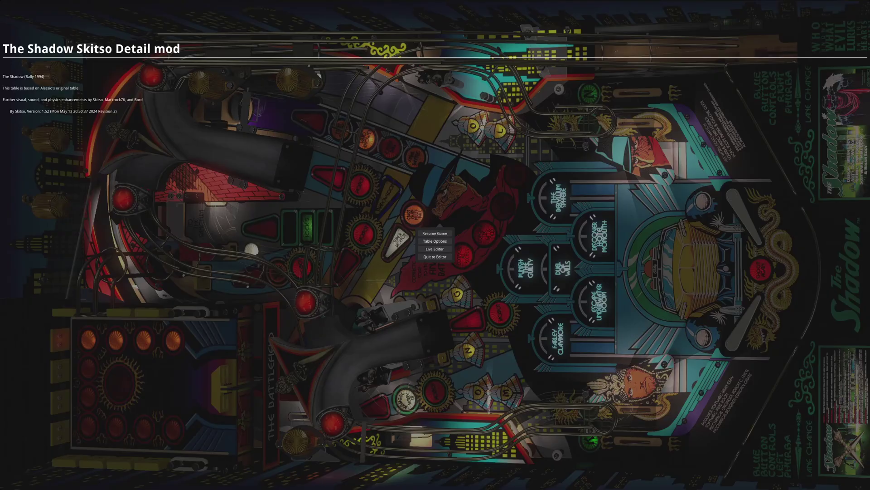
{"action": "left_click", "coordinate": [434, 257]}
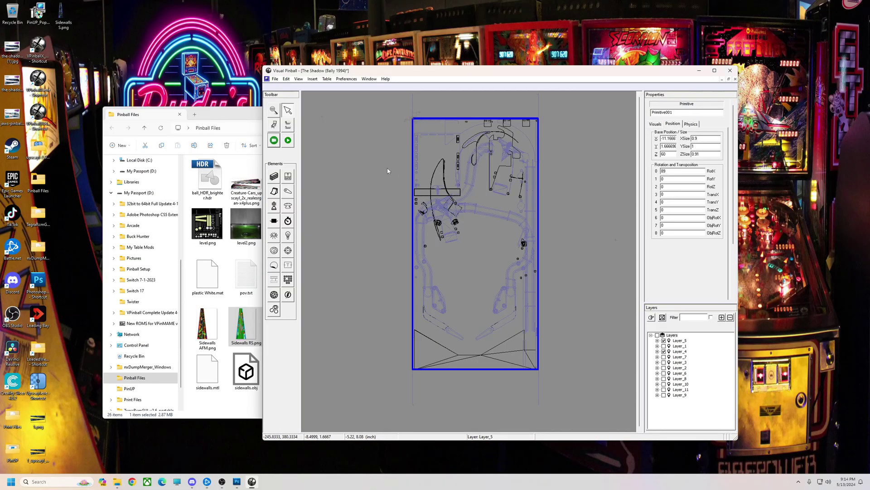
{"action": "left_click", "coordinate": [275, 79]}
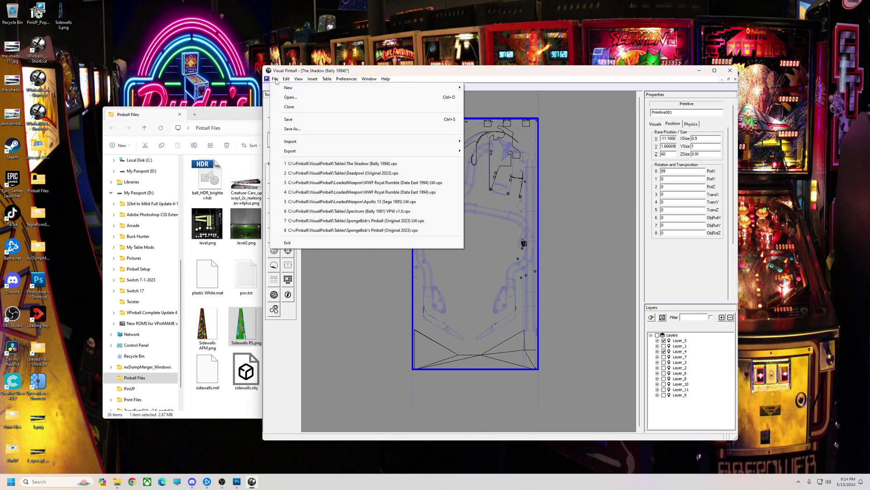
{"action": "left_click", "coordinate": [267, 79]}
{"action": "left_click", "coordinate": [418, 72]}
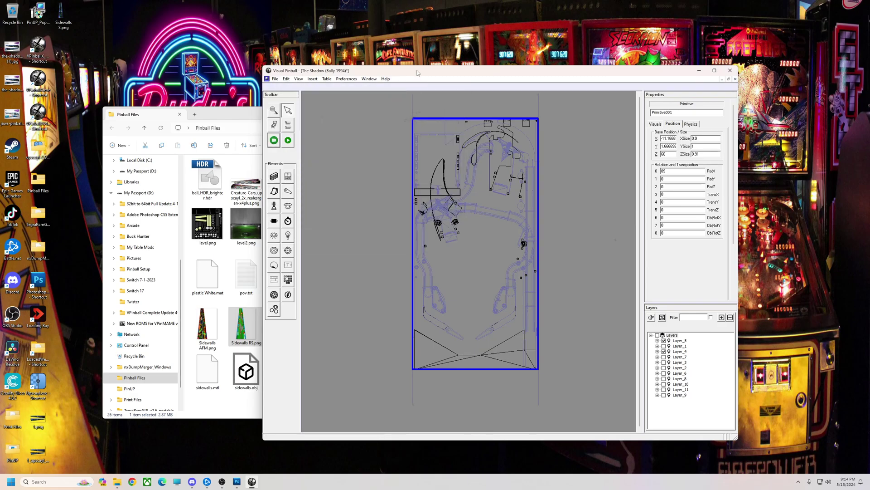
Arrange the table editor and Pinball Files windows side by side and open New POV.txt
{"action": "left_click_drag", "start_coordinate": [477, 77], "coordinate": [554, 54]}
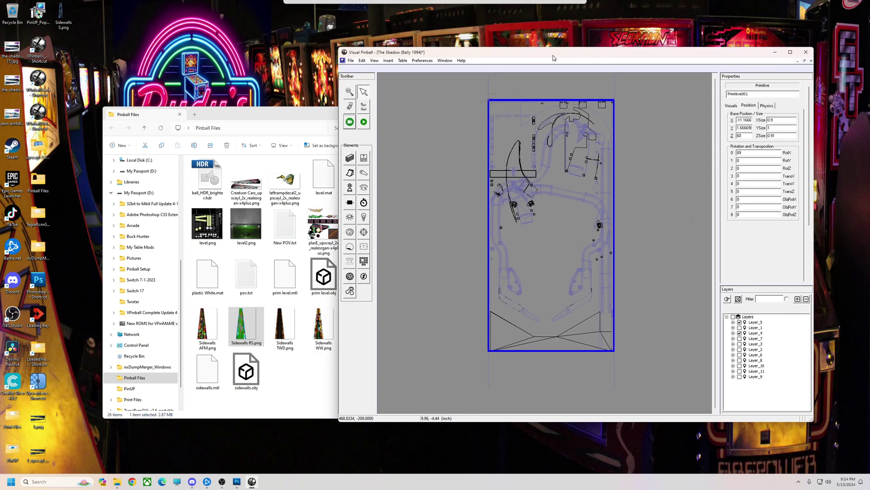
{"action": "left_click_drag", "start_coordinate": [307, 114], "coordinate": [235, 98]}
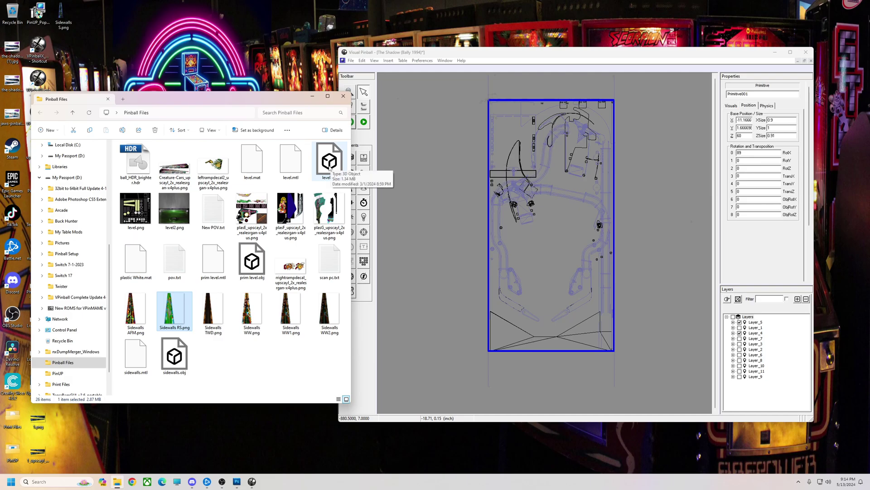
{"action": "double_click", "coordinate": [213, 209]}
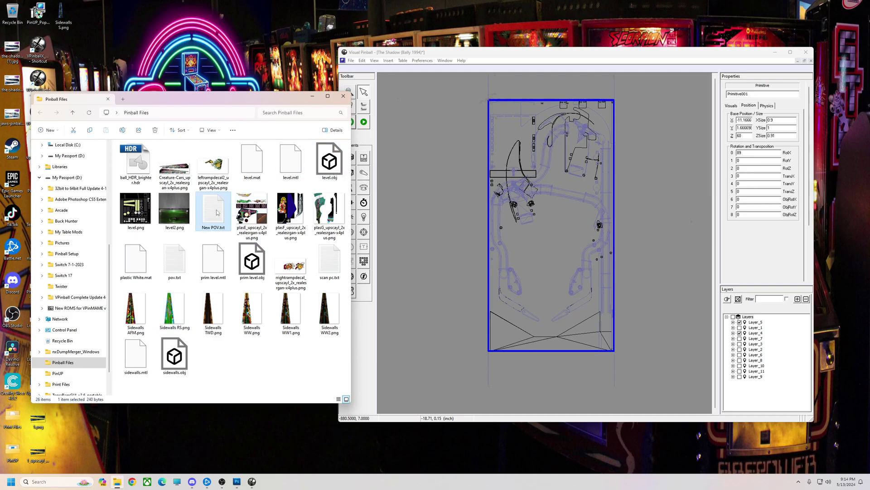
{"action": "left_click_drag", "start_coordinate": [537, 59], "coordinate": [535, 67]}
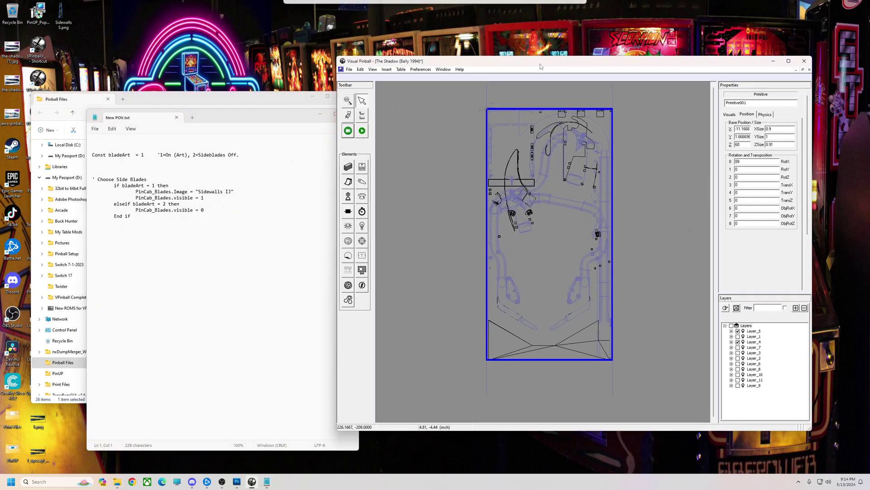
Rename the selected sidewall primitive to PinCab_Blades, copying the name from the New POV.txt script
{"action": "left_click_drag", "start_coordinate": [172, 192], "coordinate": [150, 195]}
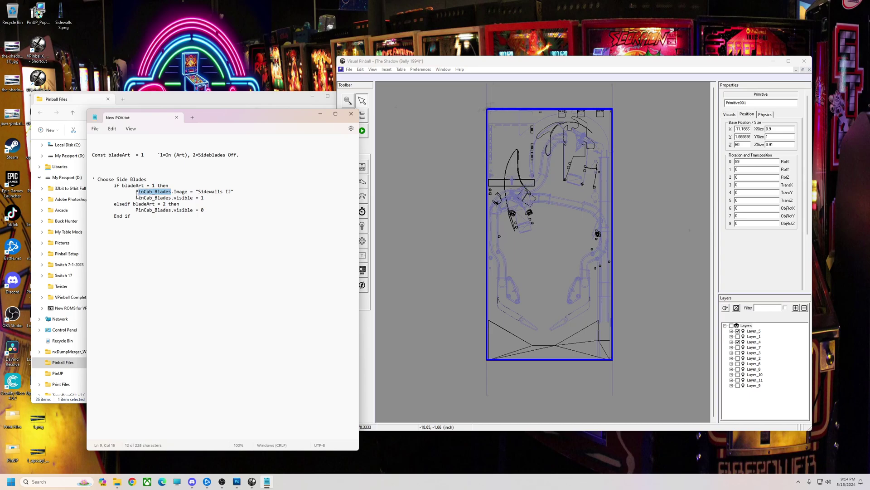
{"action": "right_click", "coordinate": [136, 195]}
{"action": "left_click", "coordinate": [161, 226]}
{"action": "left_click", "coordinate": [747, 105]}
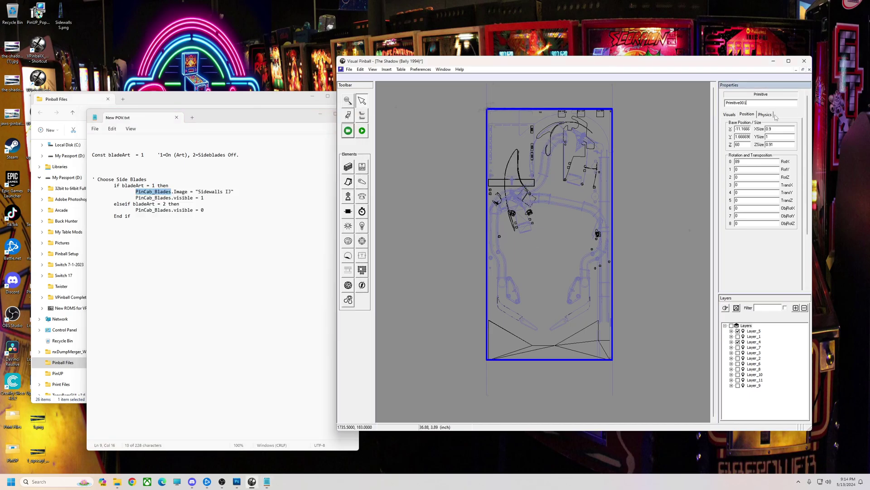
{"action": "right_click", "coordinate": [739, 104]}
{"action": "left_click", "coordinate": [760, 135]}
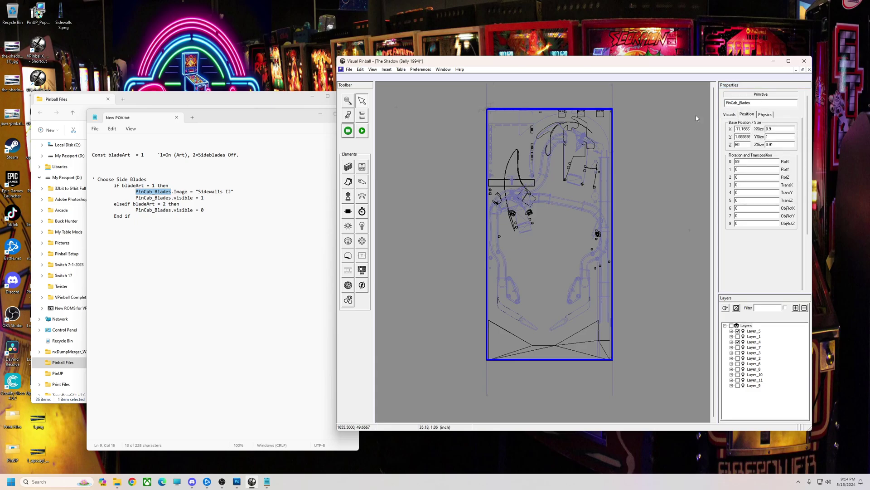
Copy the Const bladeArt line from New POV.txt into the table script directly below the VolFlip constant
{"action": "left_click", "coordinate": [361, 115]}
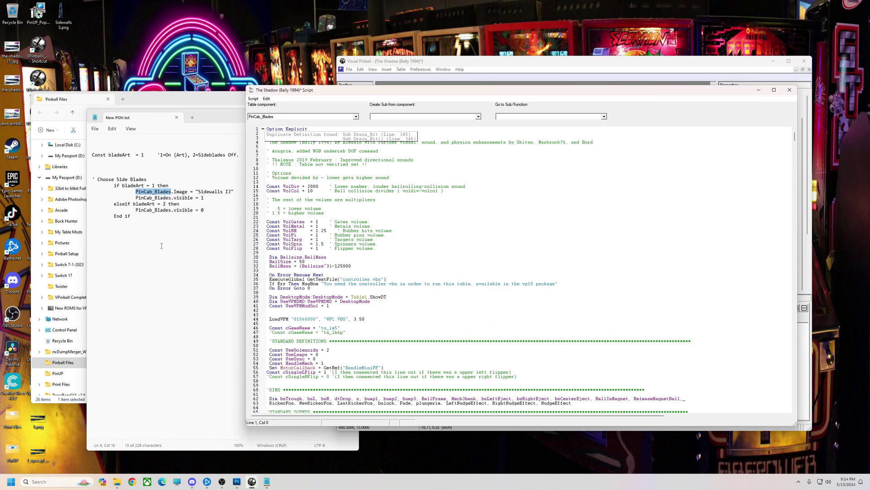
{"action": "left_click", "coordinate": [162, 246]}
{"action": "left_click_drag", "start_coordinate": [92, 155], "coordinate": [241, 156]}
{"action": "right_click", "coordinate": [220, 155]}
{"action": "left_click", "coordinate": [239, 190]}
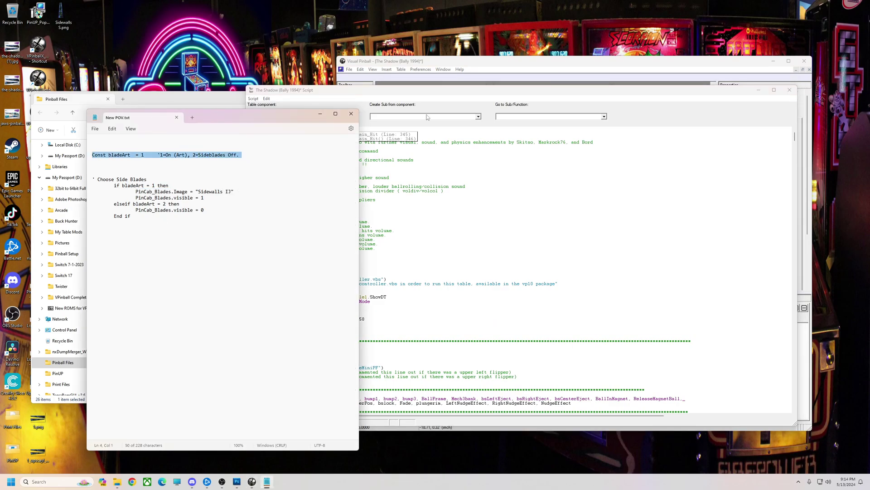
{"action": "left_click", "coordinate": [439, 195]}
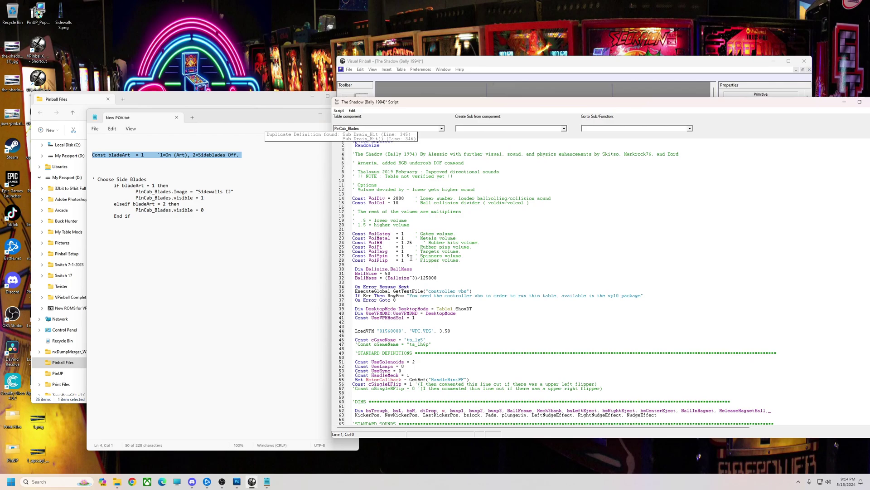
{"action": "left_click", "coordinate": [355, 264]}
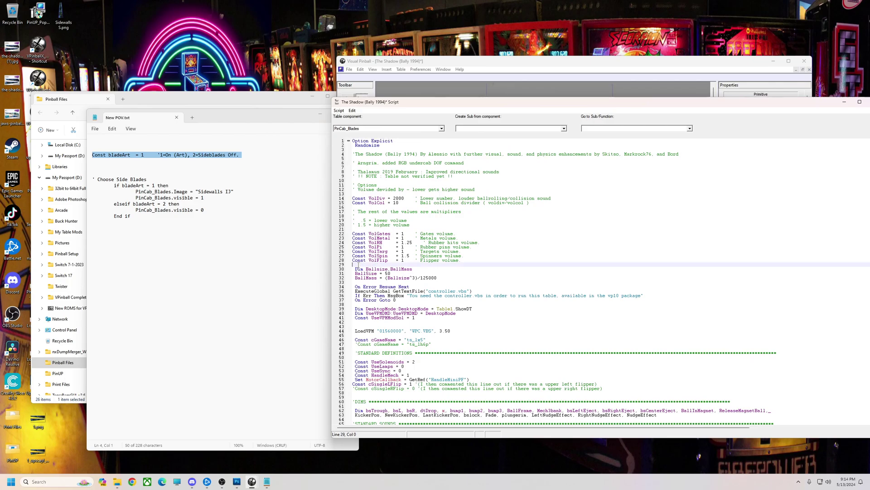
{"action": "right_click", "coordinate": [356, 283]}
{"action": "left_click", "coordinate": [374, 301]}
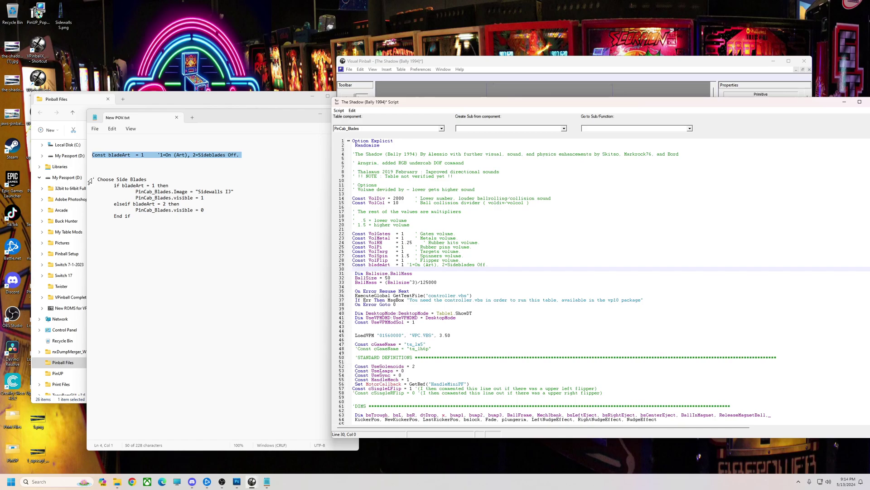
Copy the Choose Side Blades block into the script above the FLIPPERS section and set its image name to "Sidewalls S"
{"action": "left_click_drag", "start_coordinate": [90, 181], "coordinate": [209, 213]}
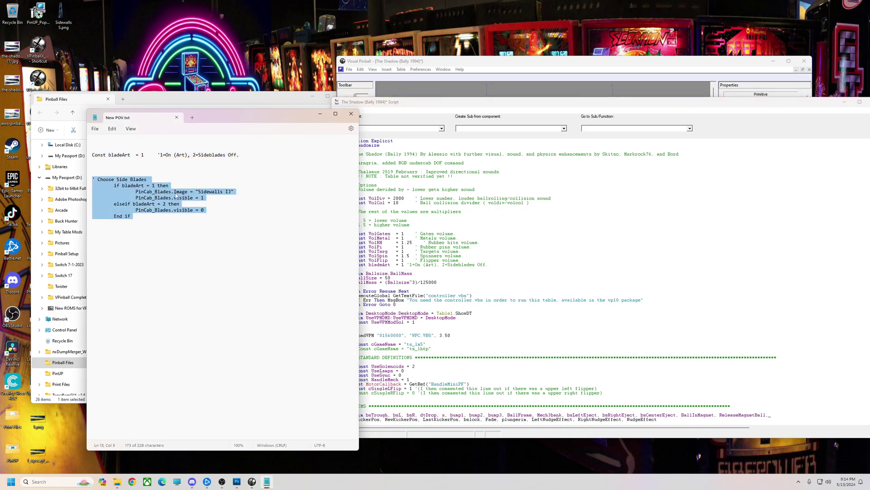
{"action": "right_click", "coordinate": [176, 195]}
{"action": "left_click", "coordinate": [197, 238]}
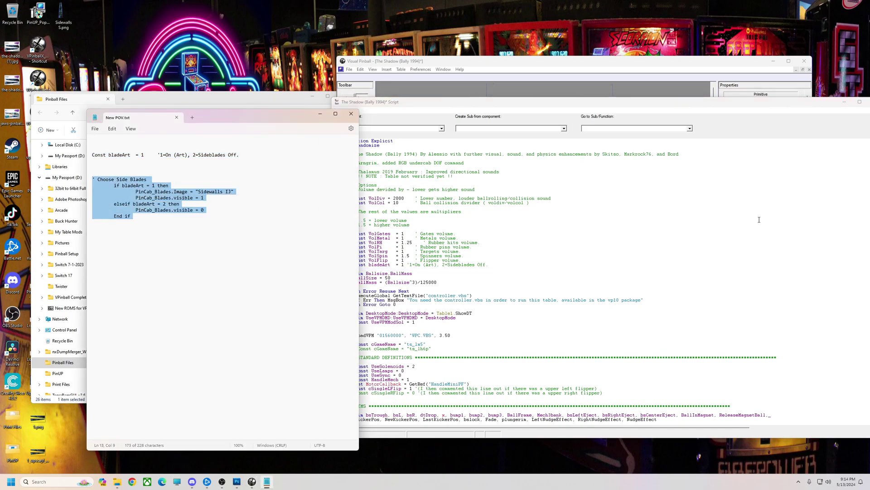
{"action": "left_click", "coordinate": [748, 110]}
{"action": "left_click_drag", "start_coordinate": [811, 124], "coordinate": [807, 152]}
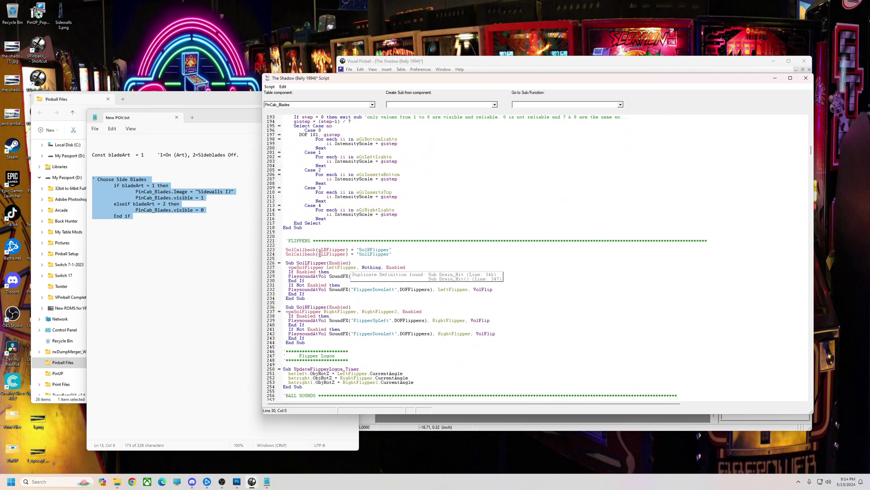
{"action": "left_click", "coordinate": [287, 233]}
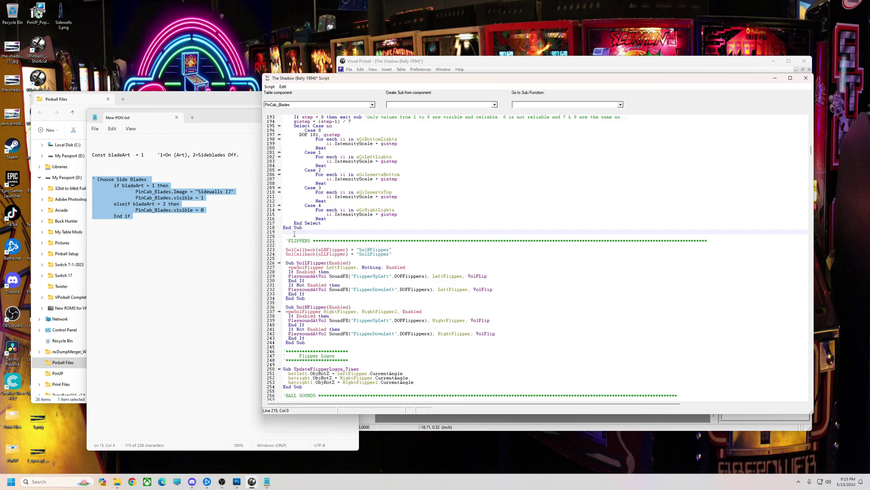
{"action": "key", "text": "Return"}
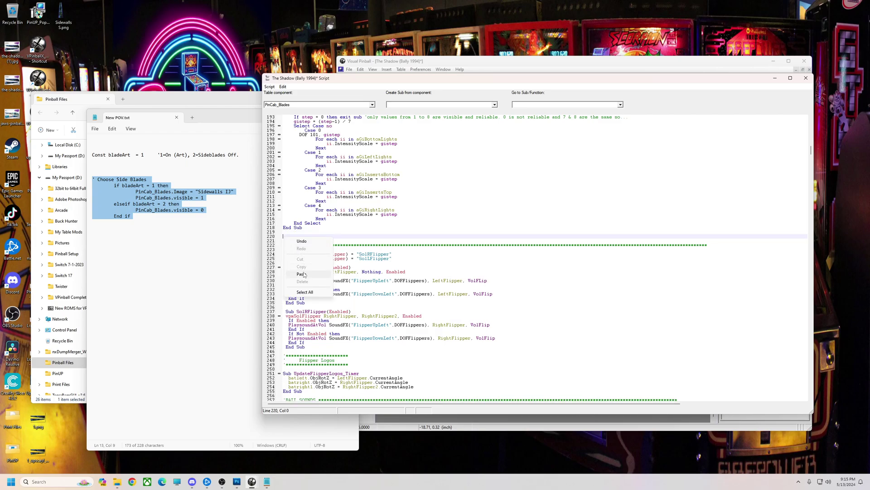
{"action": "key", "text": "ctrl+v"}
{"action": "left_click", "coordinate": [398, 246]}
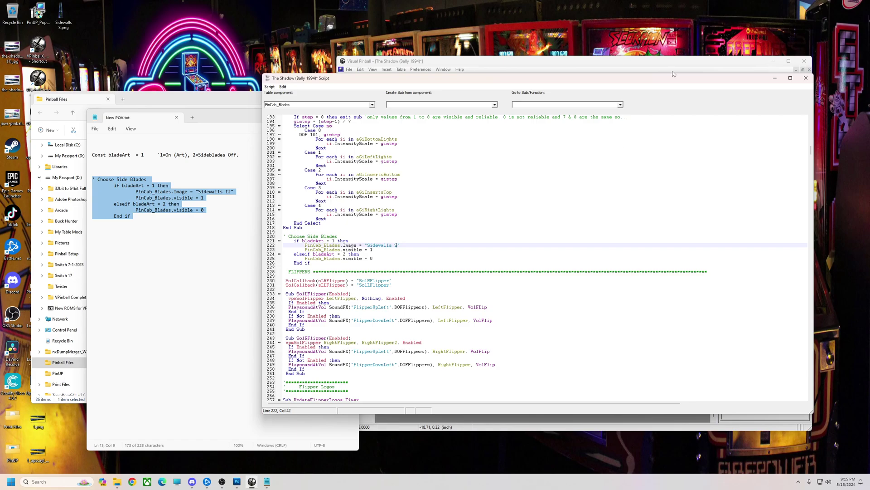
{"action": "left_click", "coordinate": [806, 78]}
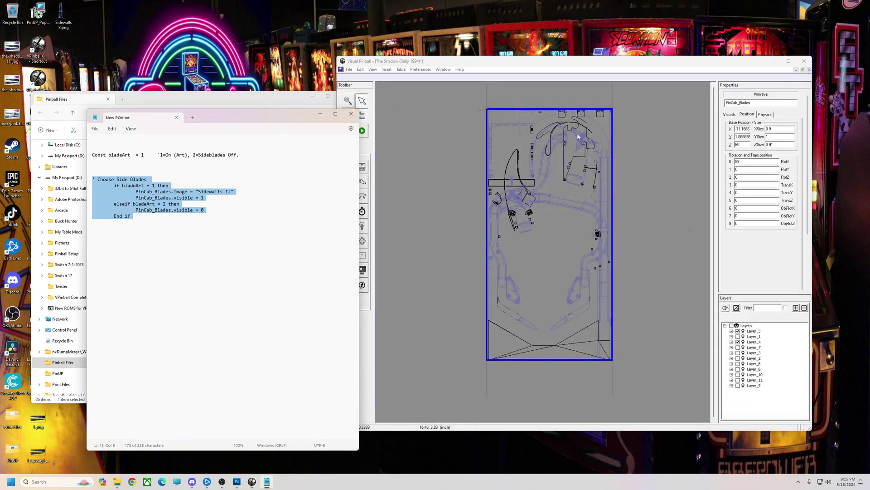
Save The Shadow table and play it to test the side blade script
{"action": "left_click", "coordinate": [350, 68]}
{"action": "left_click", "coordinate": [361, 110]}
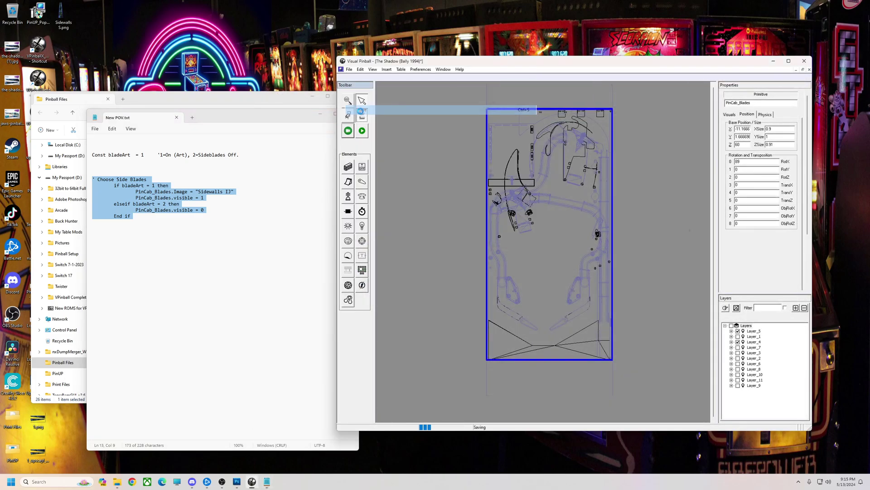
{"action": "left_click", "coordinate": [362, 130]}
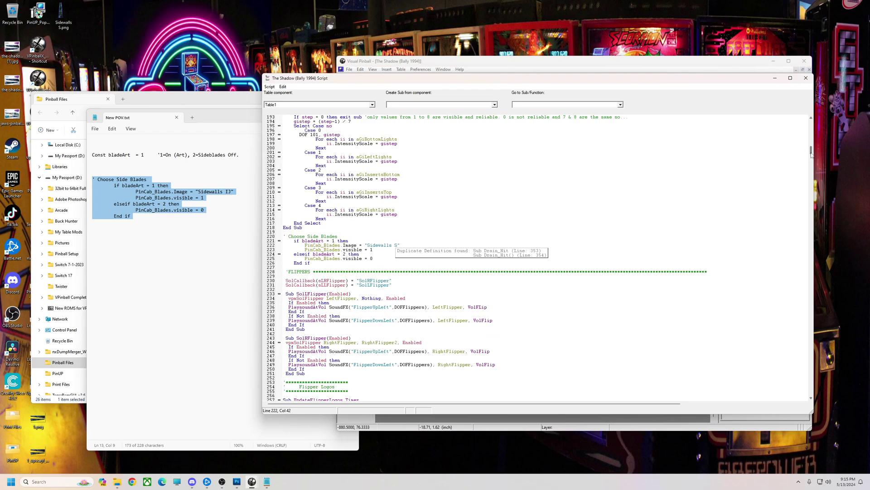
Set the bladeArt constant to 2 in the script and play the table to test it with the side blades off
{"action": "left_click_drag", "start_coordinate": [811, 154], "coordinate": [809, 113]}
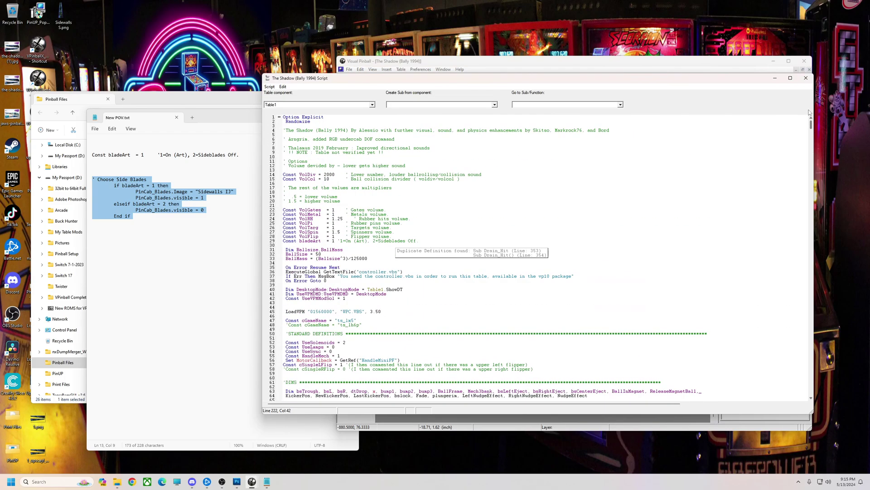
{"action": "left_click", "coordinate": [334, 240]}
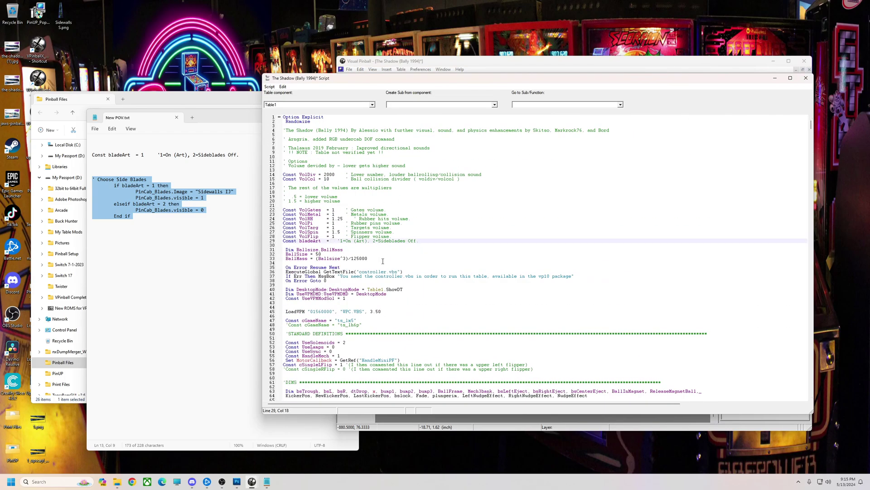
{"action": "left_click", "coordinate": [805, 78]}
{"action": "left_click", "coordinate": [362, 131]}
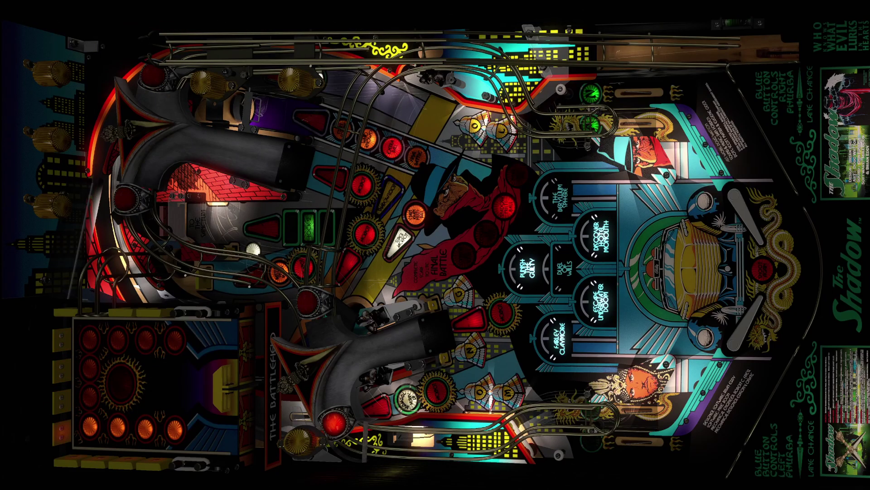
{"action": "key", "text": "Escape"}
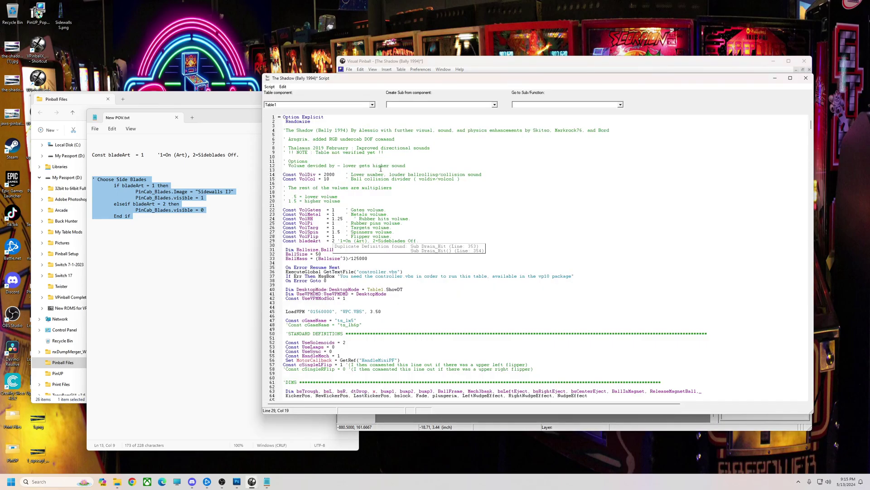
Restore the bladeArt constant in the script to its value from before the test
{"action": "key", "text": "BackSpace"}
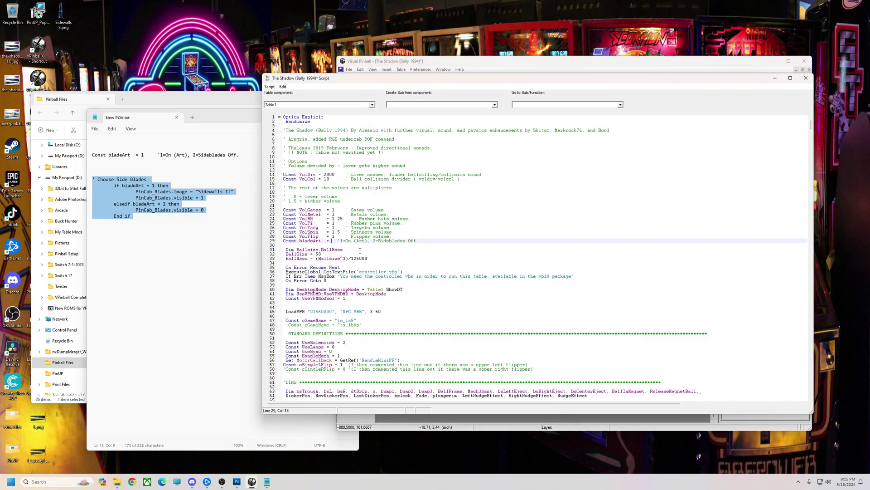
{"action": "left_click", "coordinate": [807, 79]}
{"action": "left_click_drag", "start_coordinate": [477, 62], "coordinate": [439, 71]}
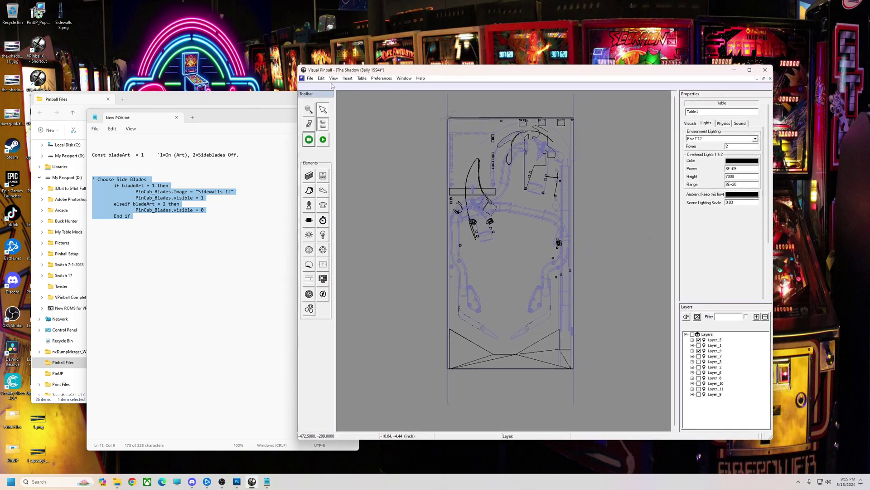
Save the table and close the table editor
{"action": "left_click", "coordinate": [310, 78]}
{"action": "left_click", "coordinate": [326, 121]}
{"action": "left_click", "coordinate": [764, 70]}
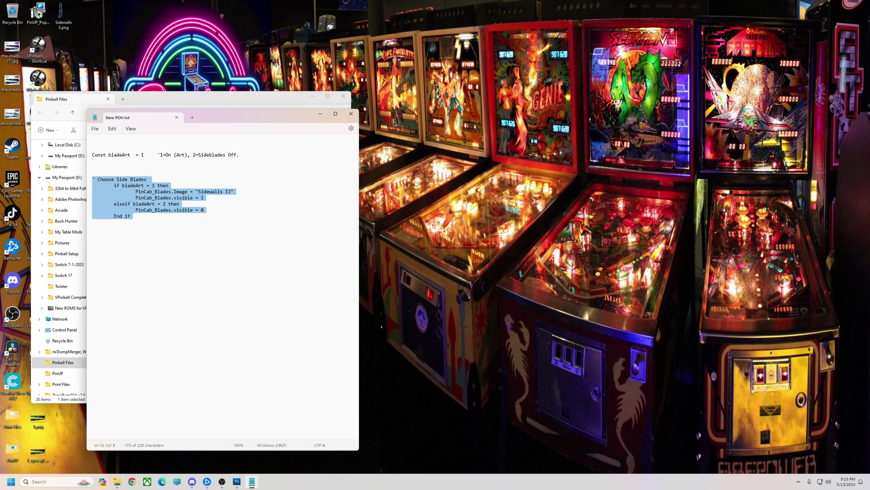
Move the New POV.txt window beside the Pinball Files window so both are uncovered
{"action": "left_click_drag", "start_coordinate": [286, 118], "coordinate": [587, 90]}
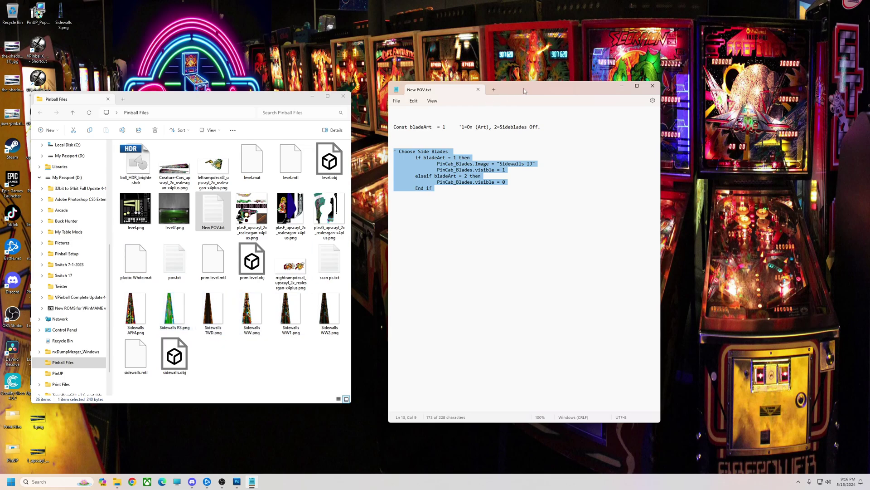
{"action": "left_click_drag", "start_coordinate": [523, 88], "coordinate": [573, 98]}
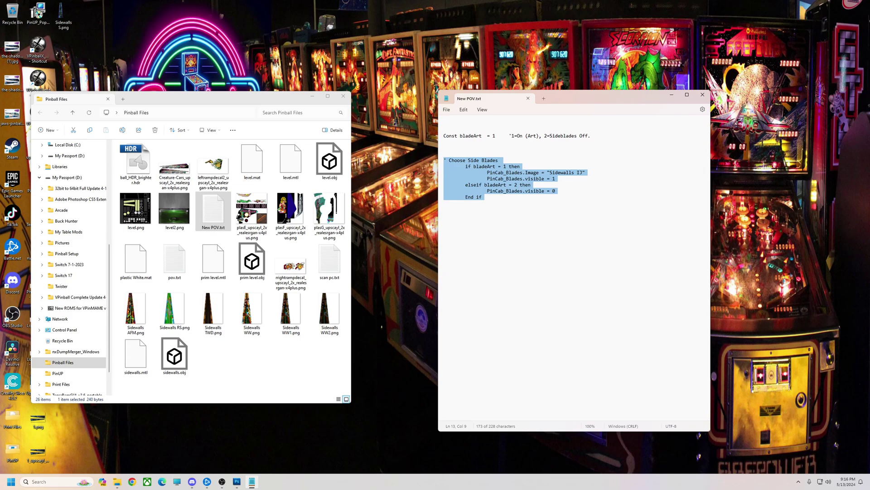